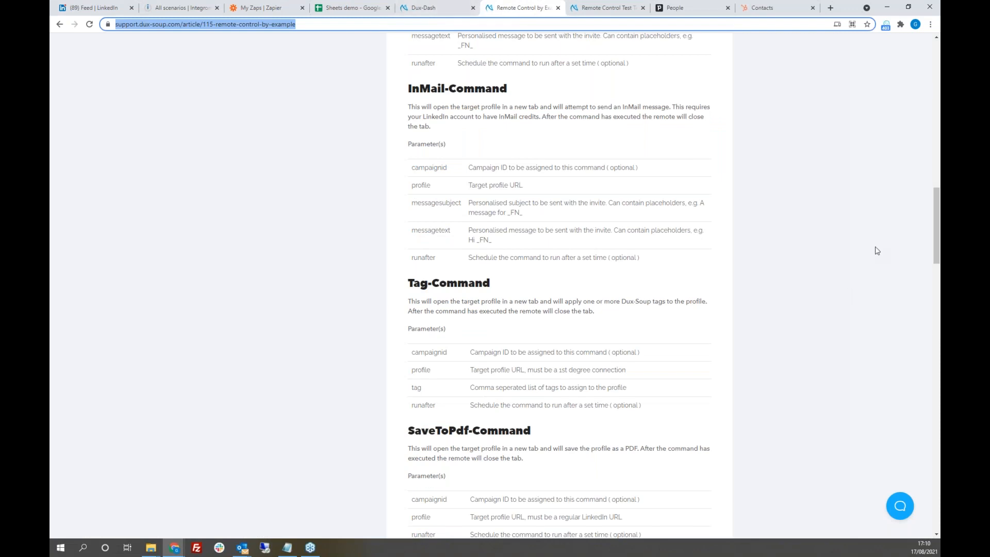
Go back to the start of the Remote Control by Example article and enlarge the page to 125%.
scroll(858, 214, up, 15)
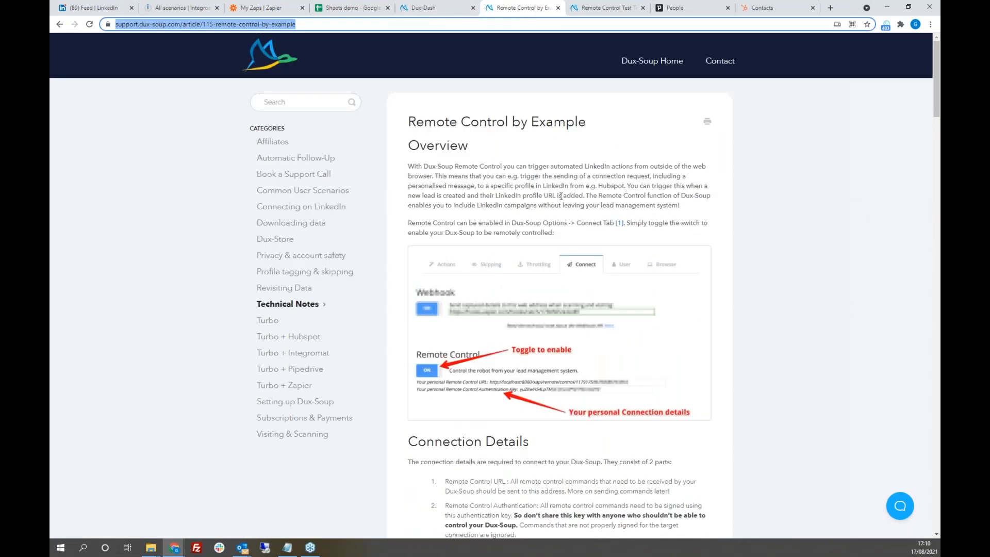
click(931, 24)
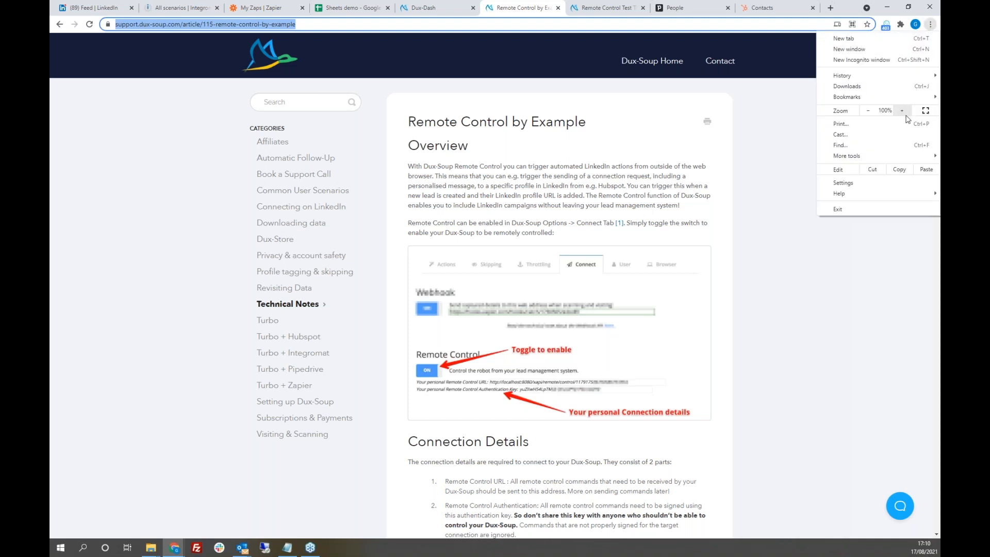
click(903, 110)
click(903, 110)
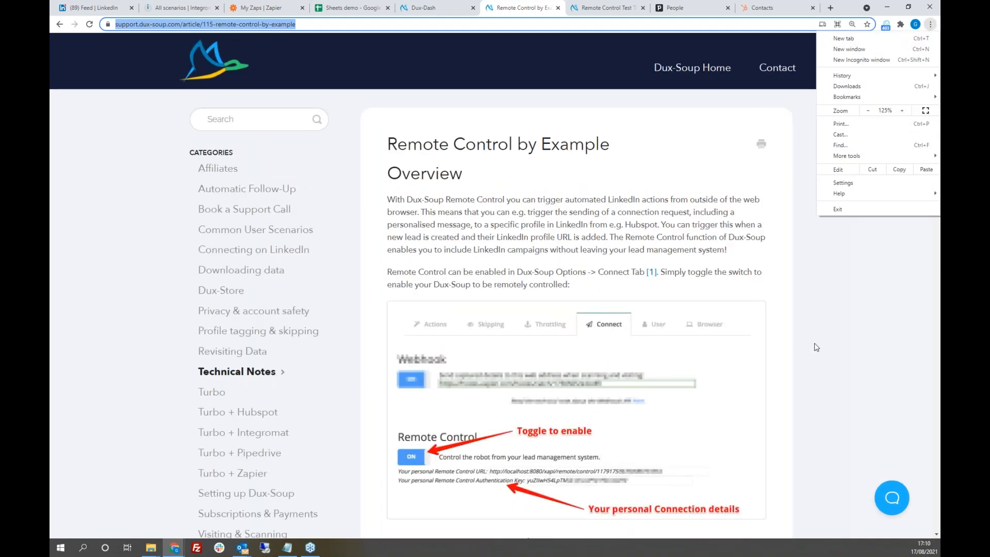
click(836, 340)
scroll(838, 335, down, 1)
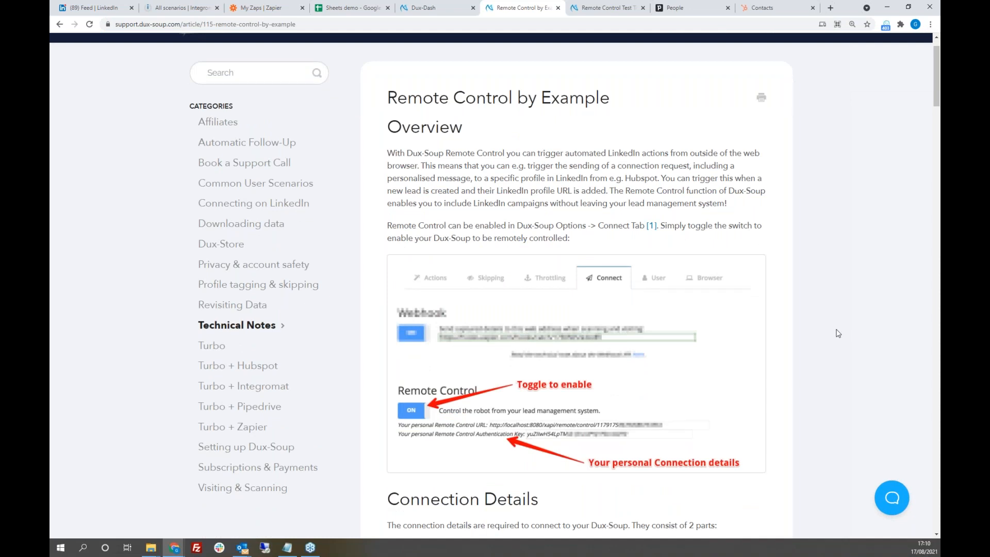
Open the Dux-Soup Connect options and examine the personal Remote Control URL and authentication key.
click(887, 27)
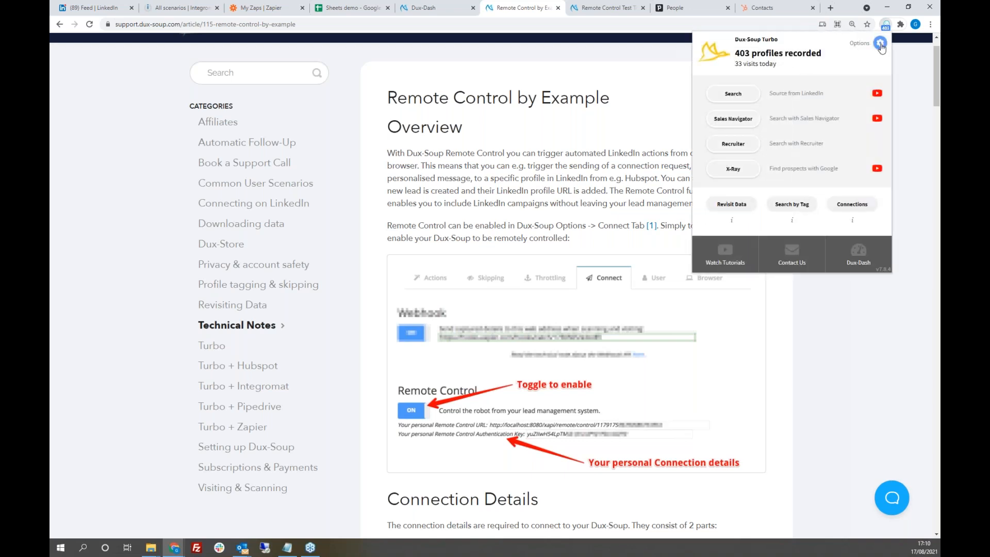
click(880, 44)
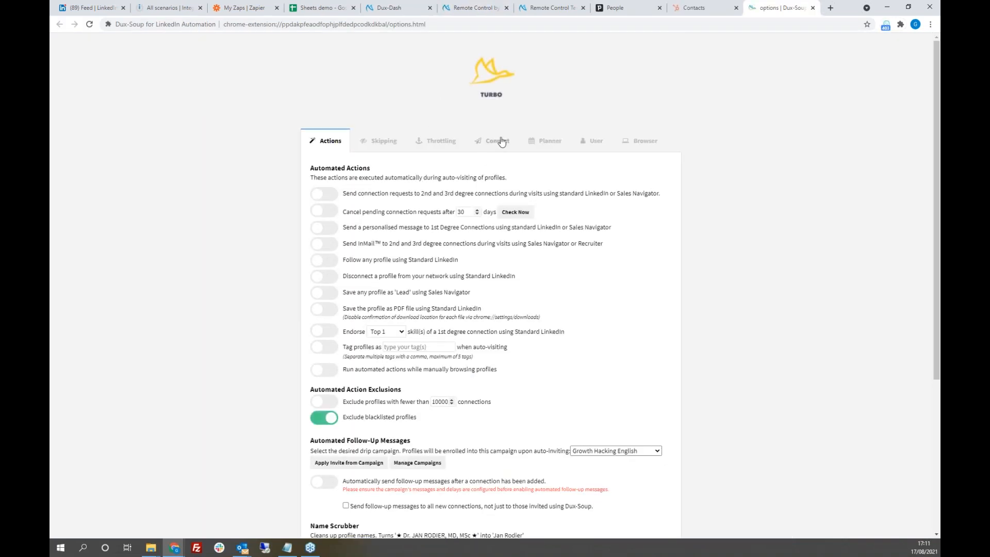
click(498, 142)
scroll(784, 328, down, 3)
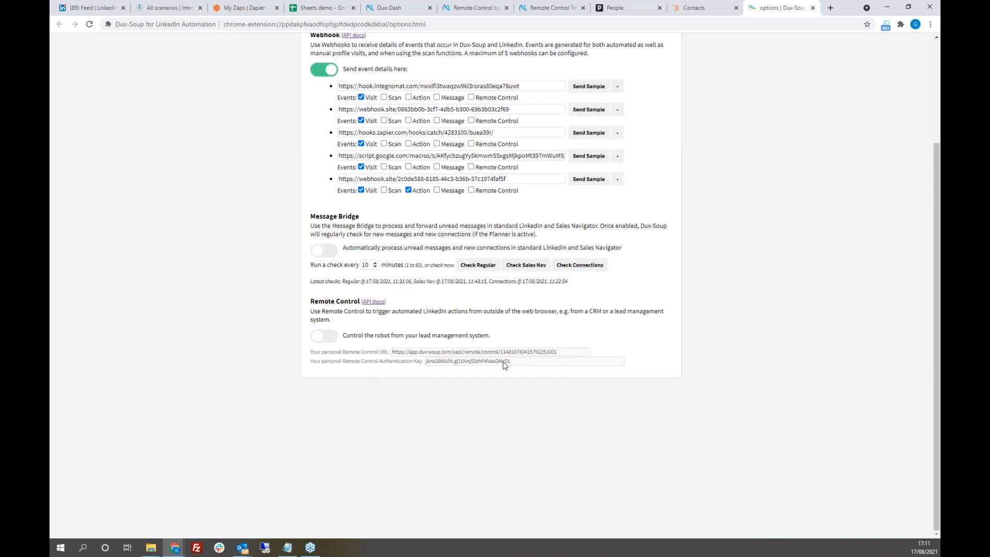
drag(514, 363, 427, 362)
click(616, 344)
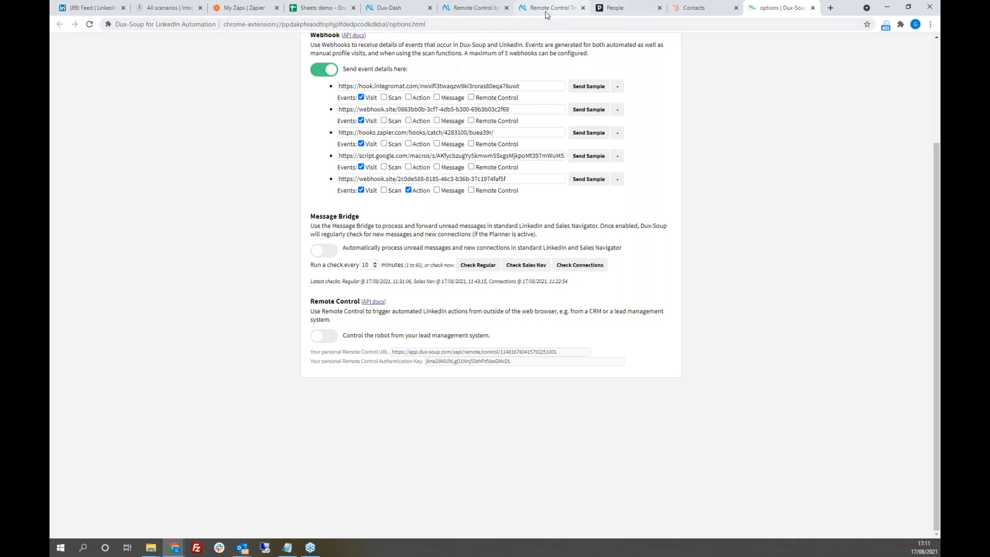
Return to the Remote Control by Example article and open the test tool linked under Testing Commands.
click(474, 7)
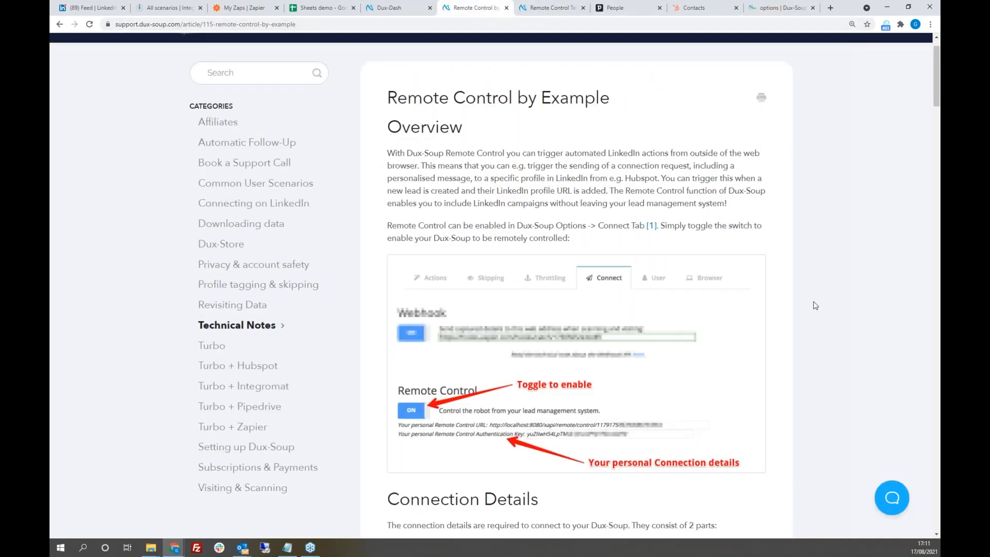
scroll(816, 307, down, 1)
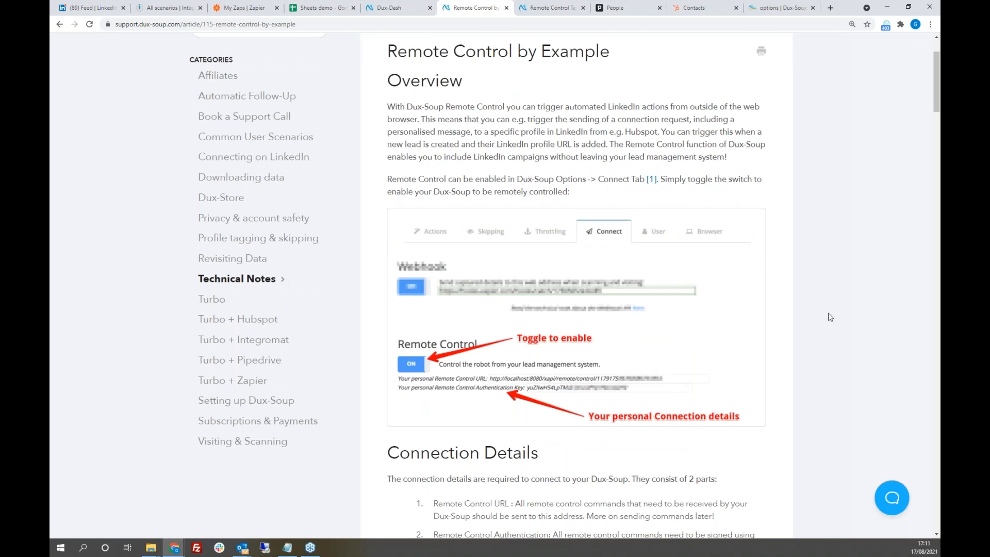
scroll(834, 320, down, 5)
scroll(836, 316, down, 20)
scroll(838, 312, down, 20)
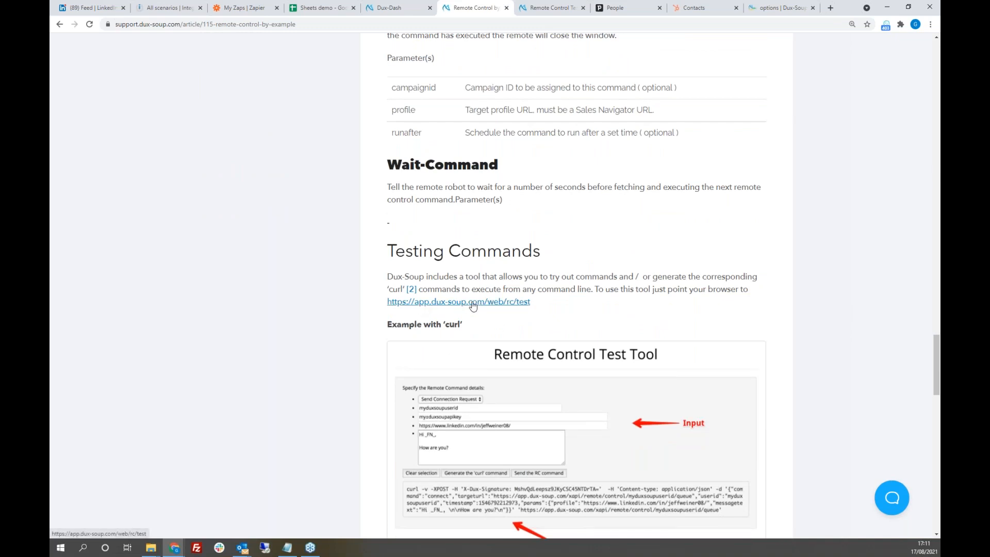
click(474, 306)
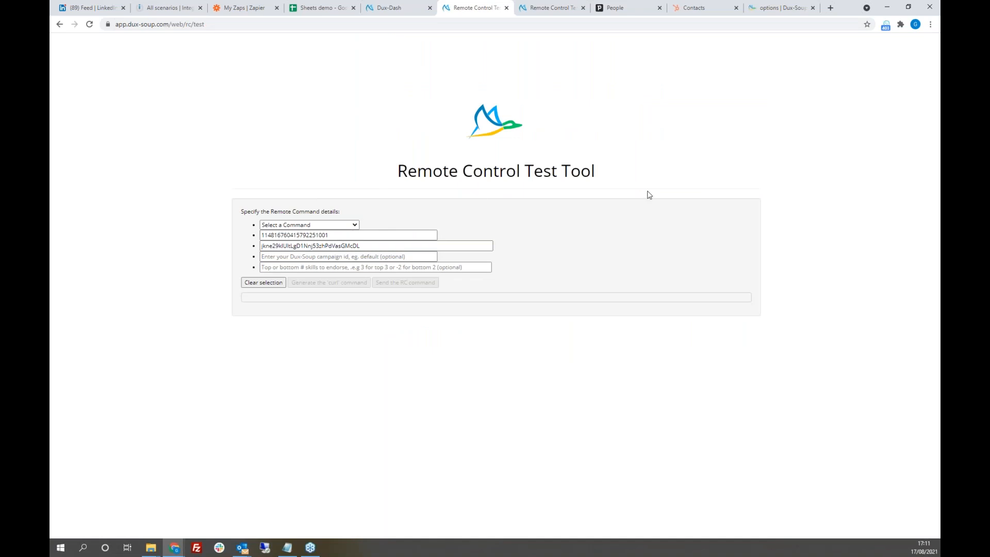
Enlarge the Remote Control Test Tool page to 125%.
click(354, 227)
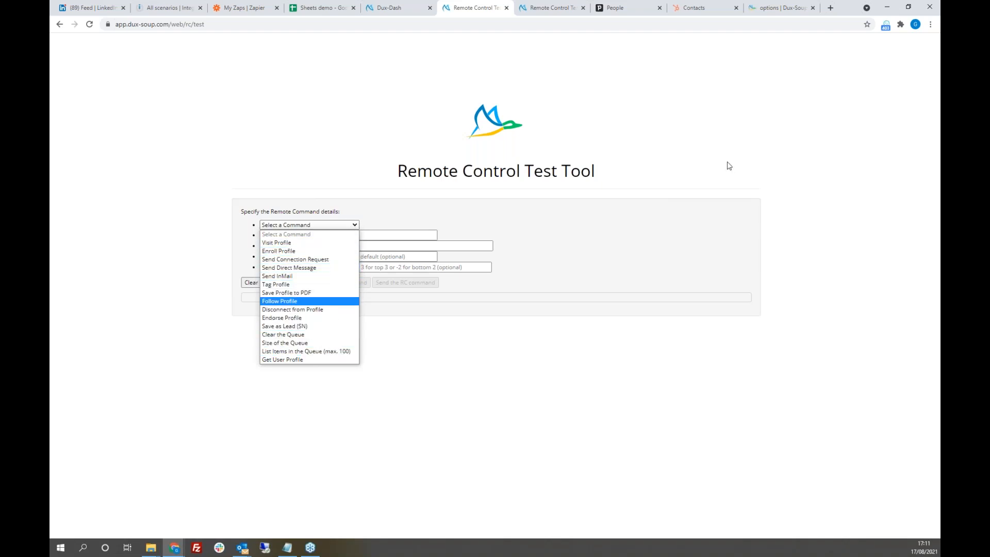
click(931, 24)
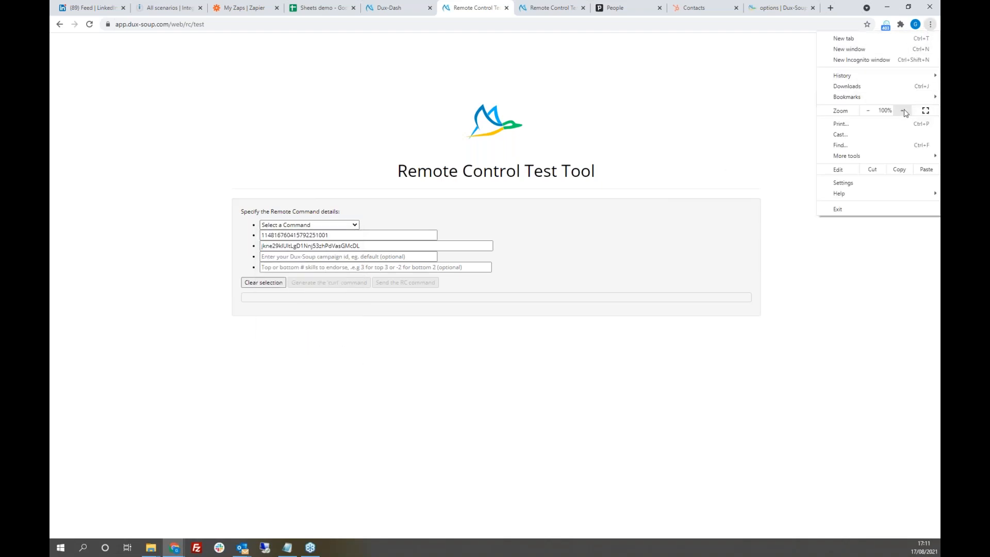
click(903, 110)
click(903, 110)
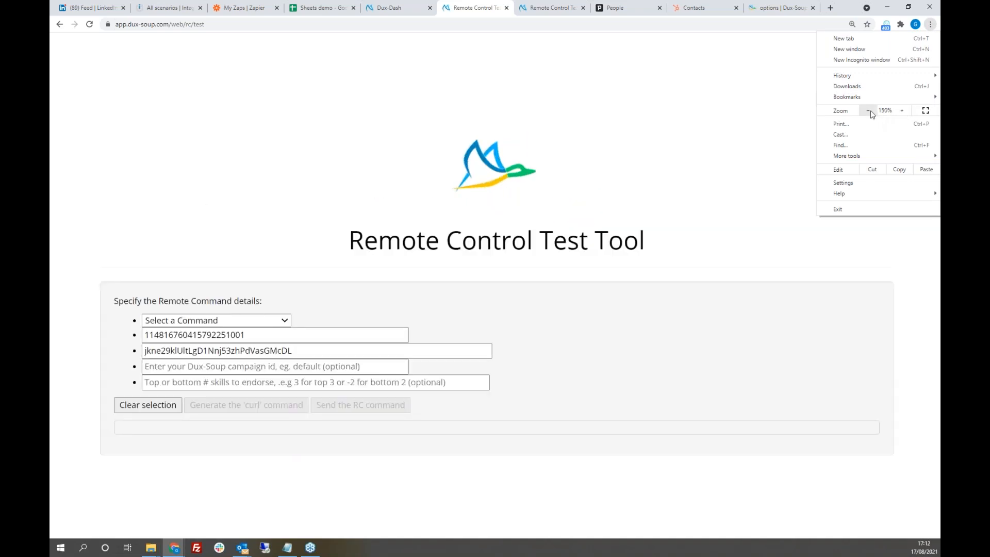
click(892, 283)
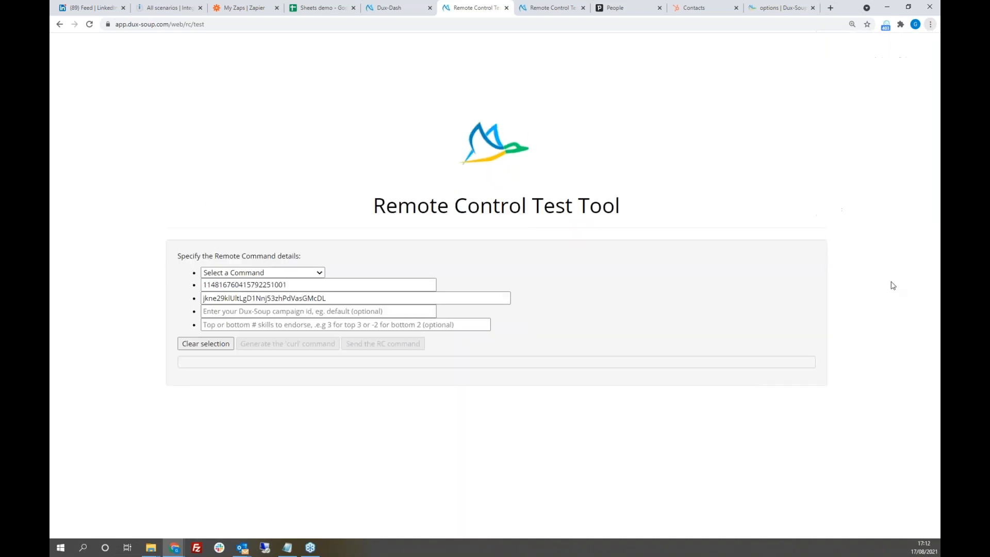
Choose the Enroll Profile command and enter the target LinkedIn profile URL.
click(320, 273)
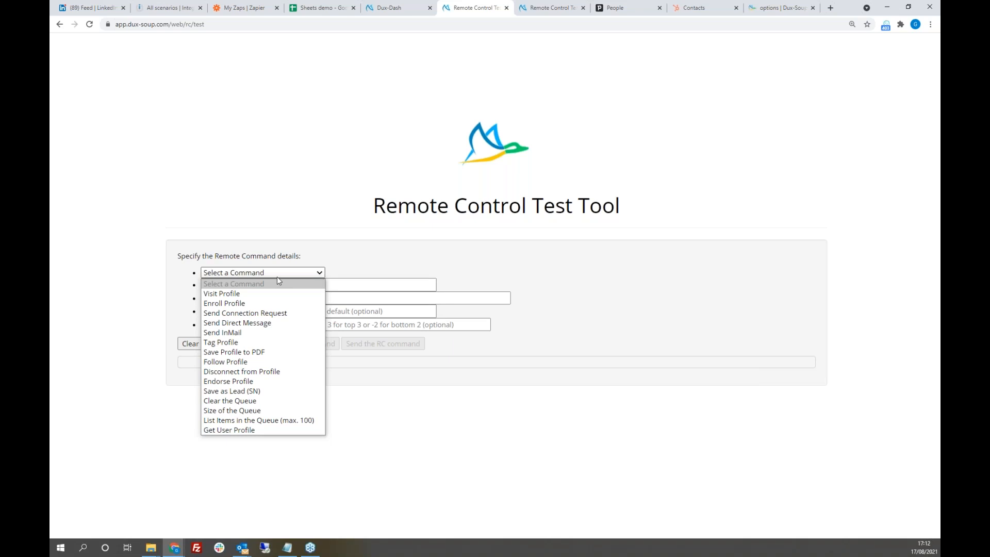
click(227, 306)
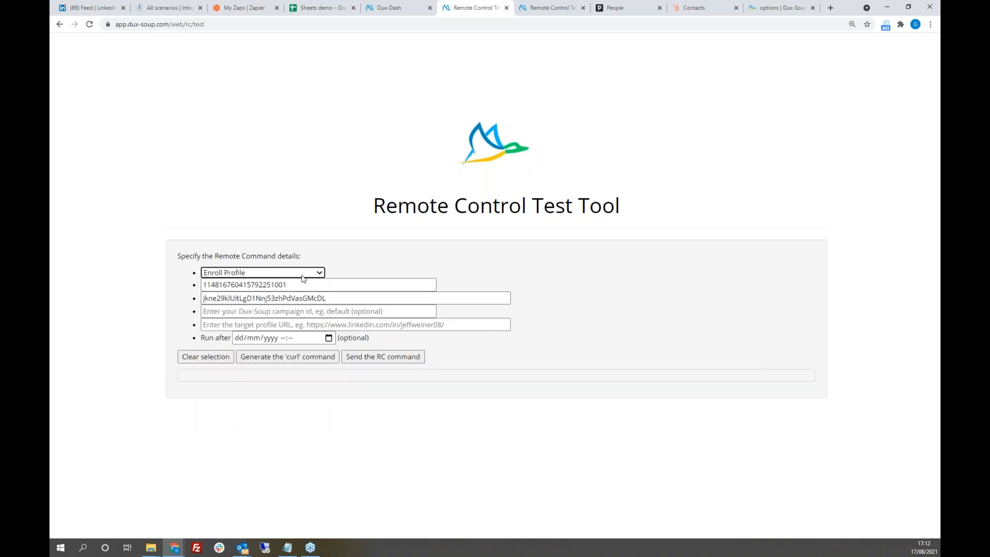
click(283, 311)
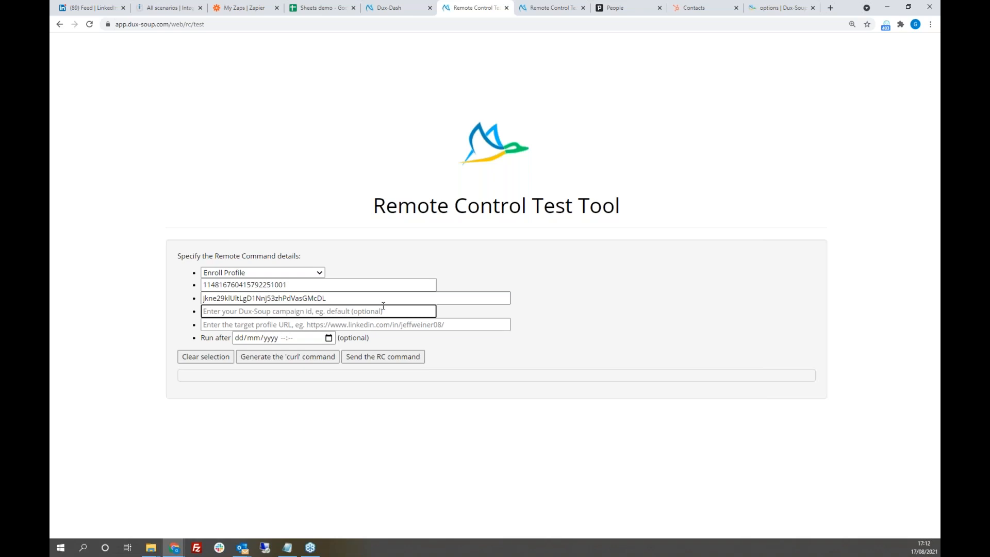
click(435, 324)
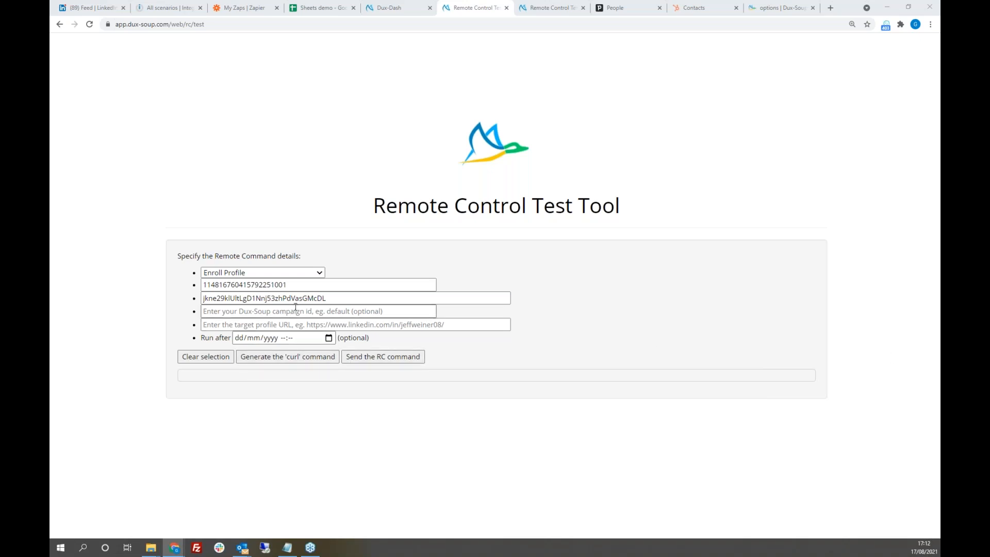
click(291, 327)
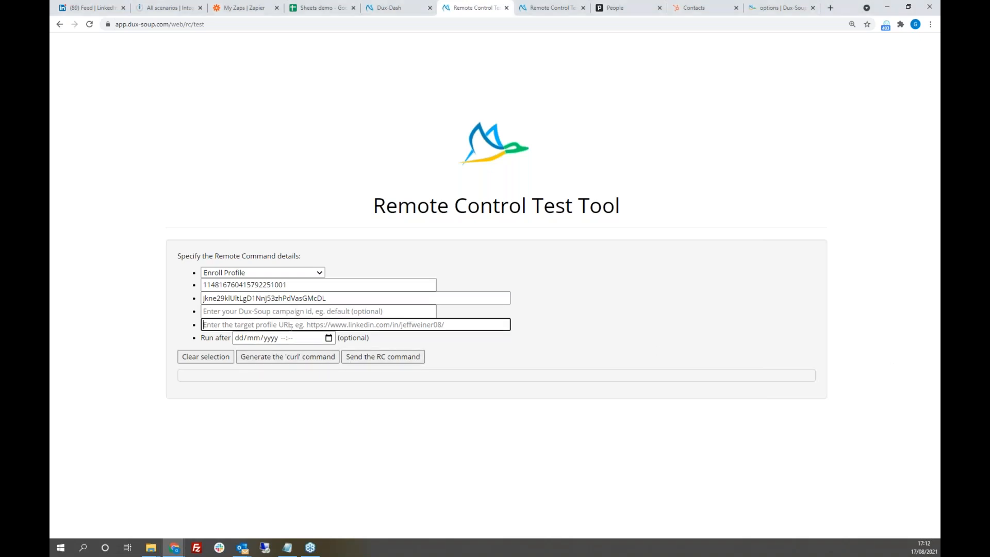
text(https://www.linkedin.com/in/janjanjanjanjan)
Schedule the Enroll Profile command to run after 19/08/2021 17:12 and generate its curl command.
click(329, 342)
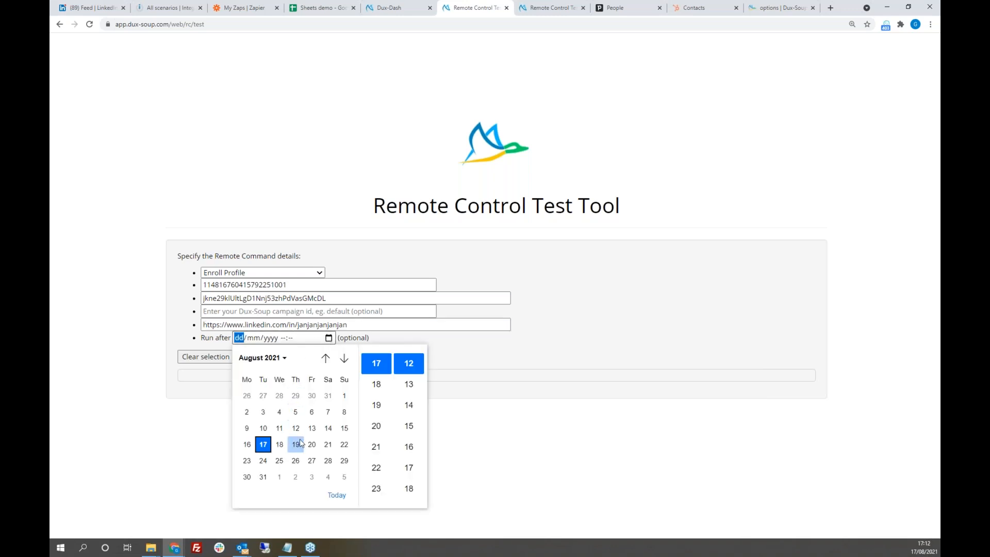
click(296, 445)
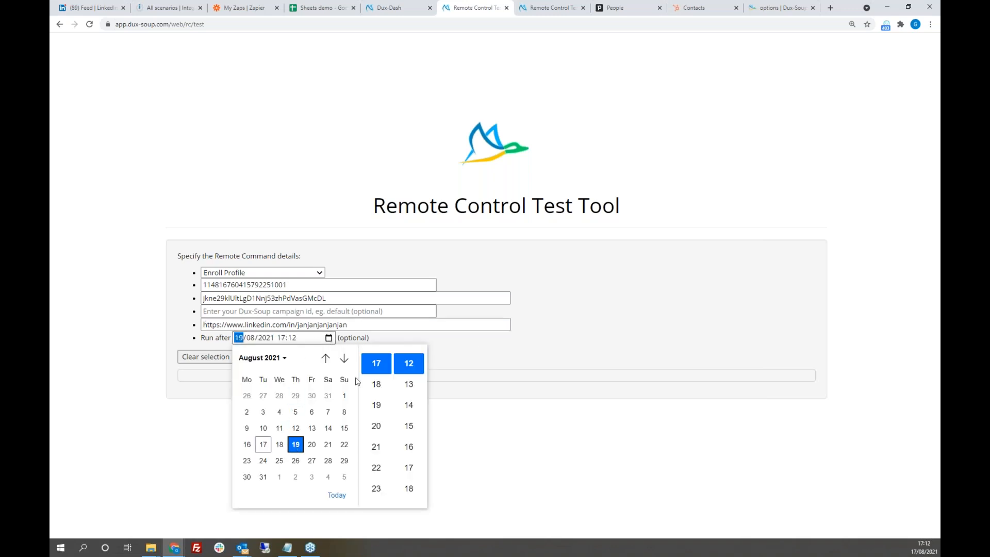
click(586, 435)
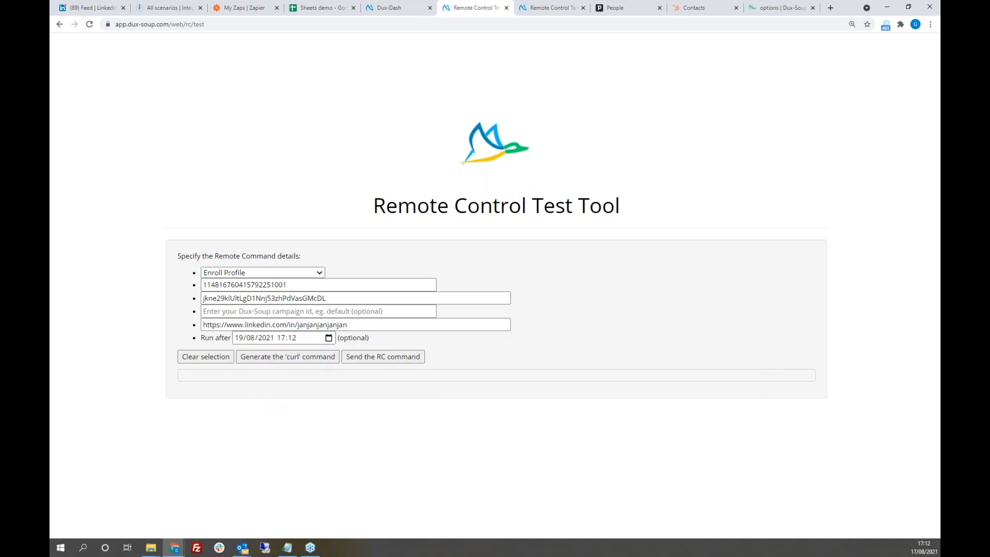
click(284, 358)
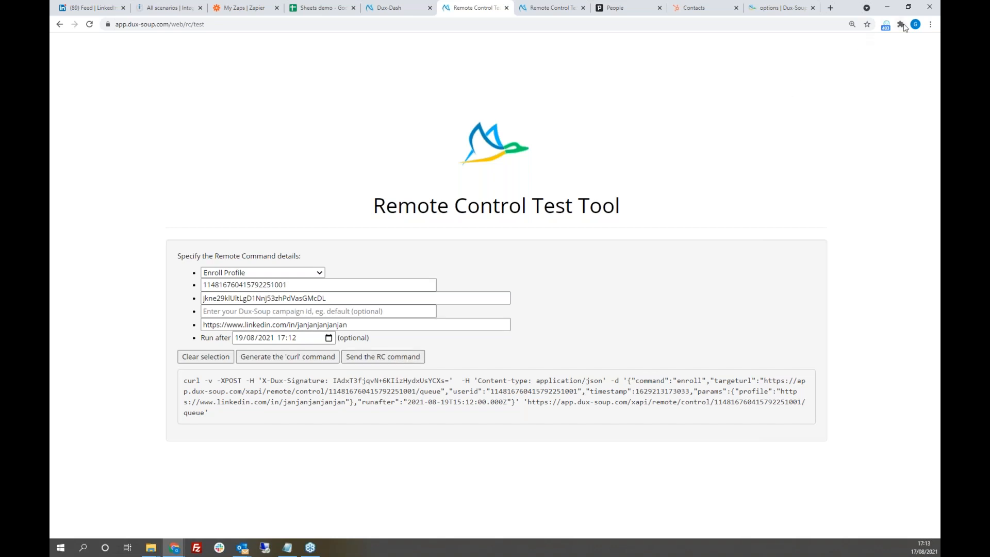
Open Dux-Dash and view the Queued Activity list.
click(885, 26)
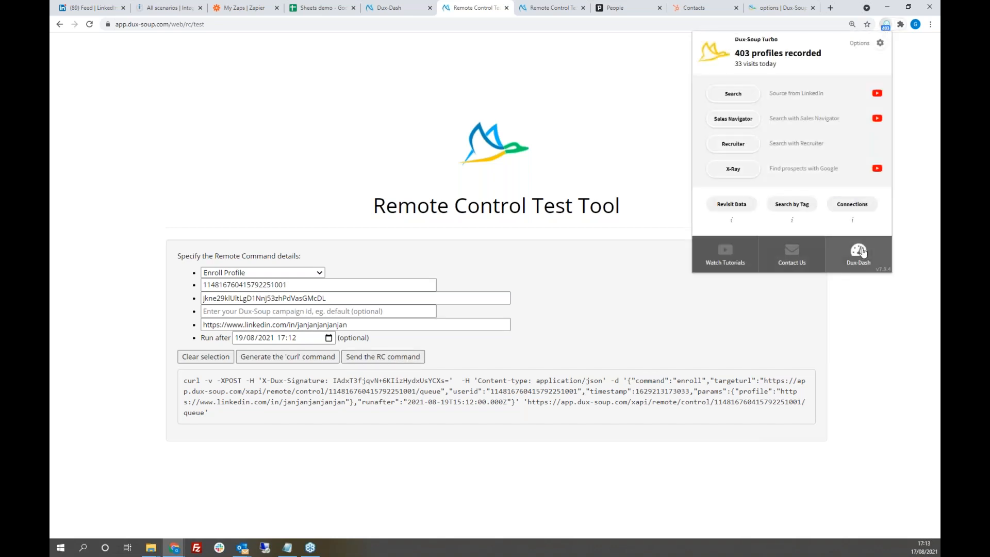
click(859, 252)
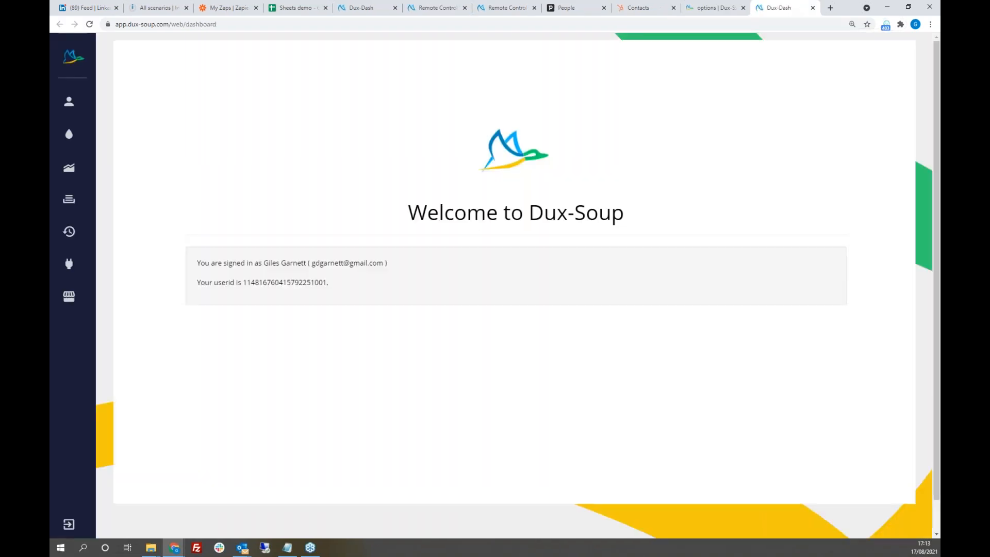
mouse_move(78, 202)
click(109, 200)
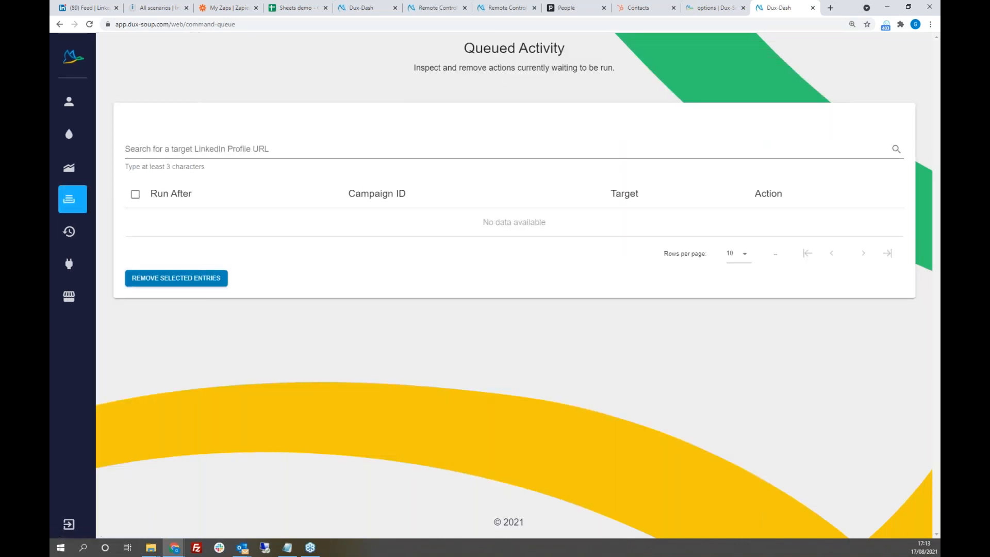
Send the prepared Visit Profile command from the other Remote Control Test Tool page, and refresh the Queued Activity list.
click(499, 9)
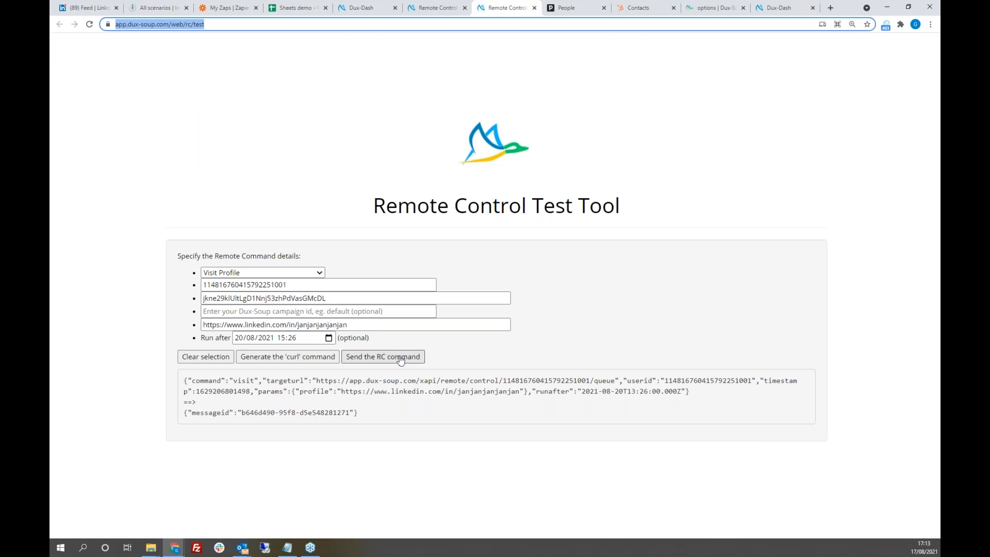
drag(349, 325, 202, 325)
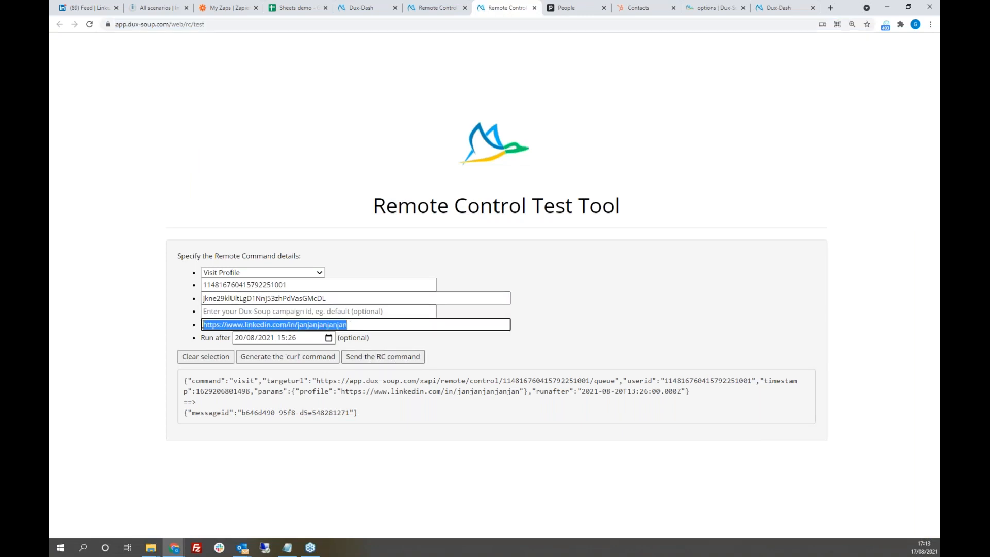
click(603, 316)
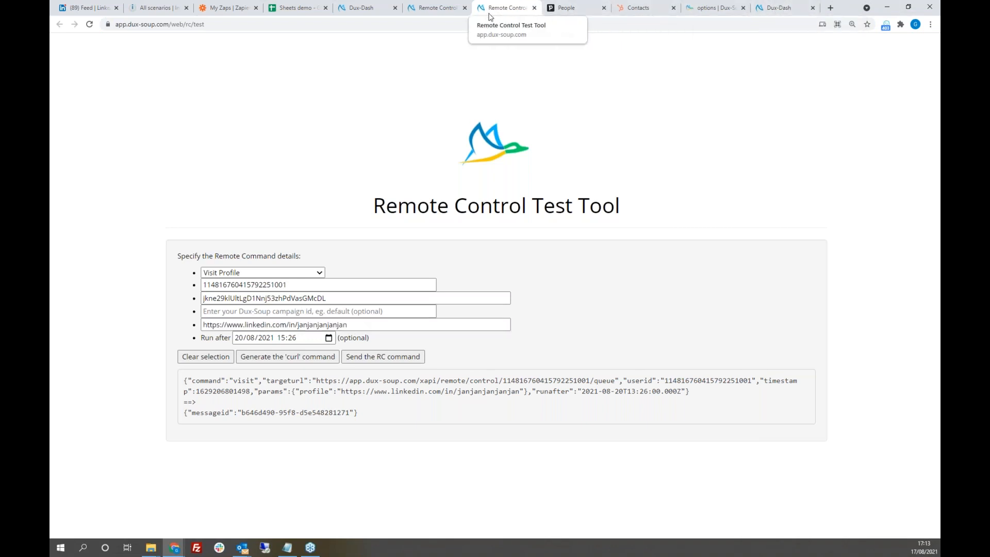
click(378, 358)
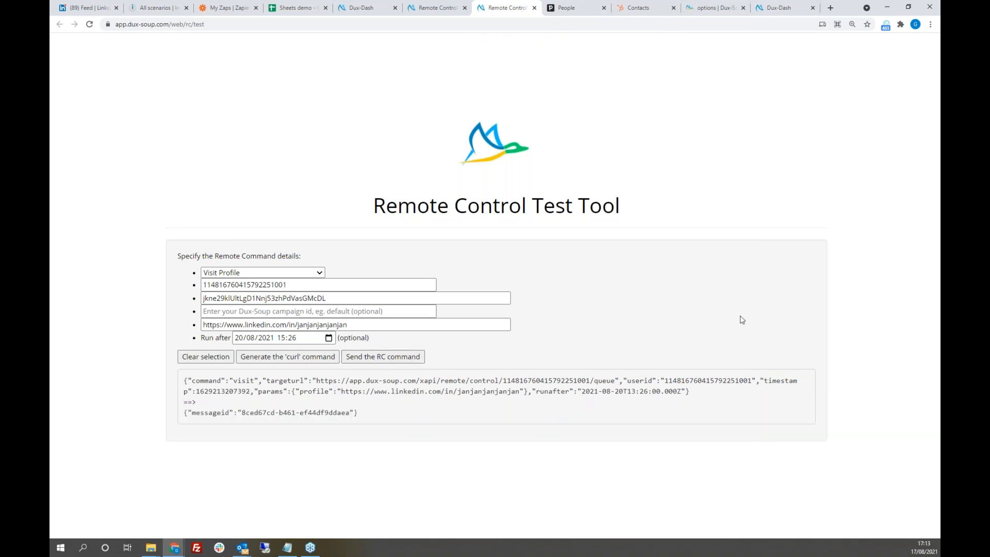
click(779, 8)
click(90, 26)
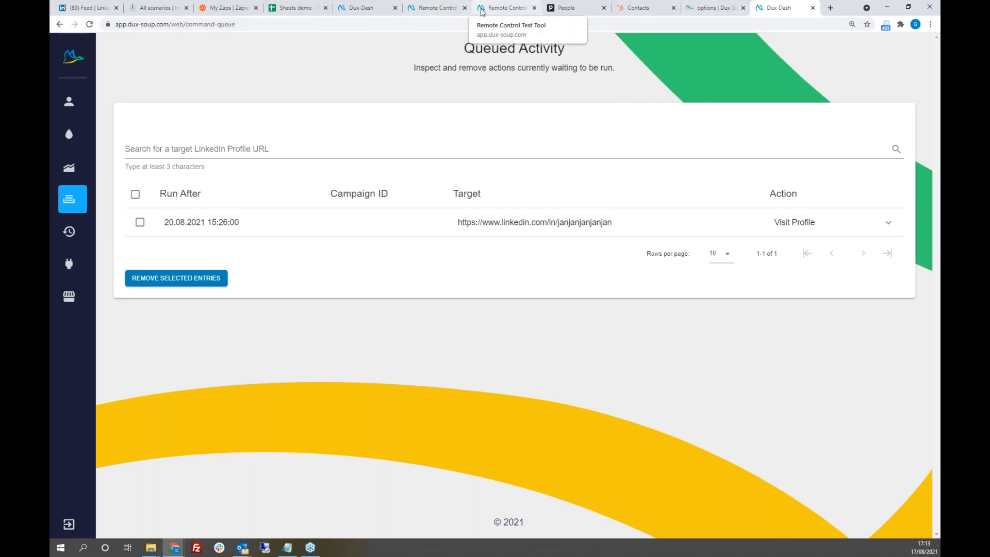
Show the optional campaign ID field in the prepared Enroll Profile command of the Remote Control Test Tool.
click(442, 10)
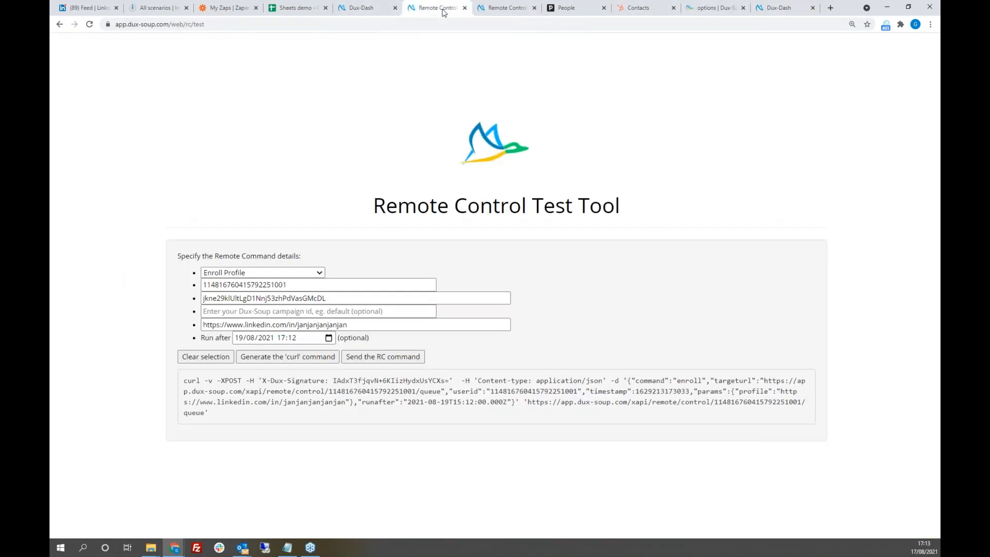
click(323, 311)
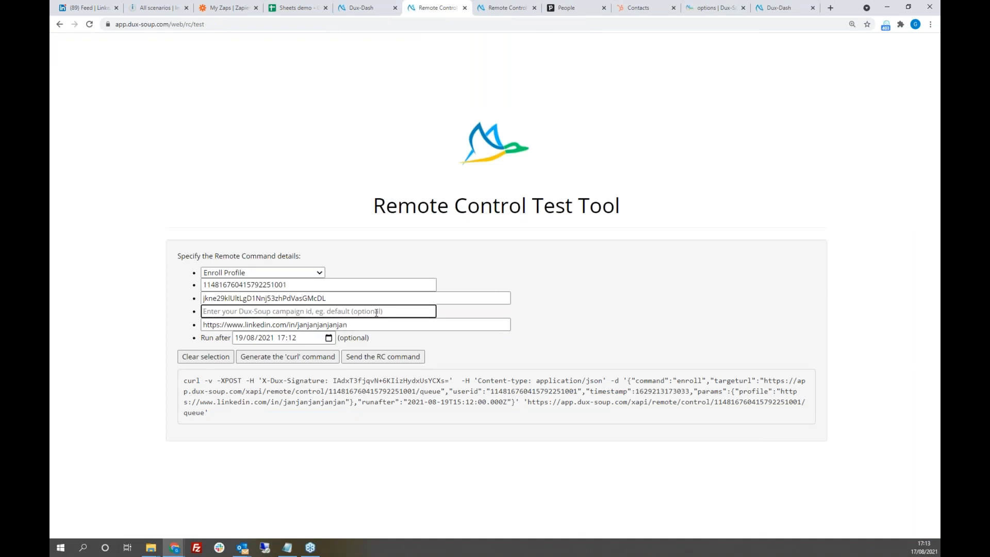
Return to Queued Activity and remove the Visit Profile entry scheduled for 20.08.2021 15:26:00.
click(785, 9)
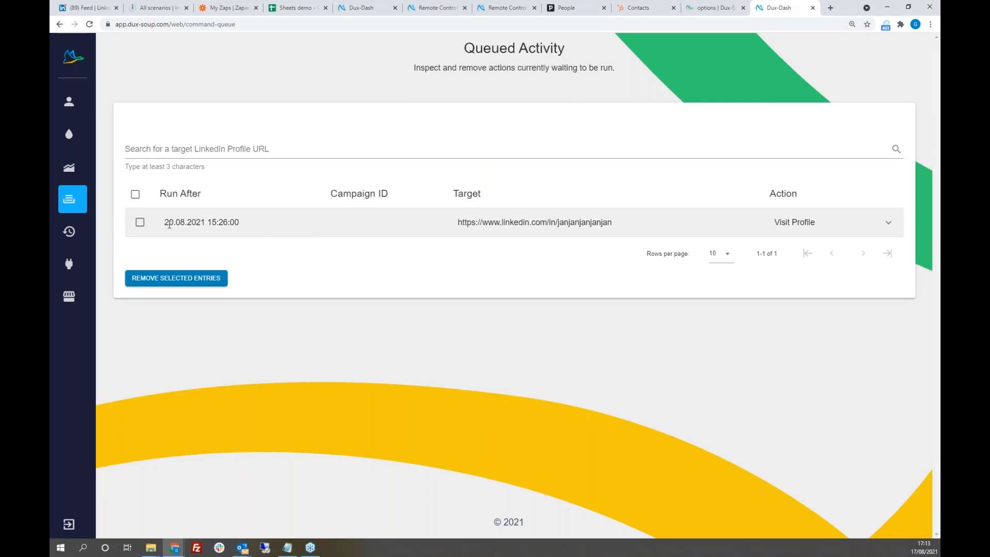
drag(168, 225, 247, 225)
click(186, 224)
click(139, 224)
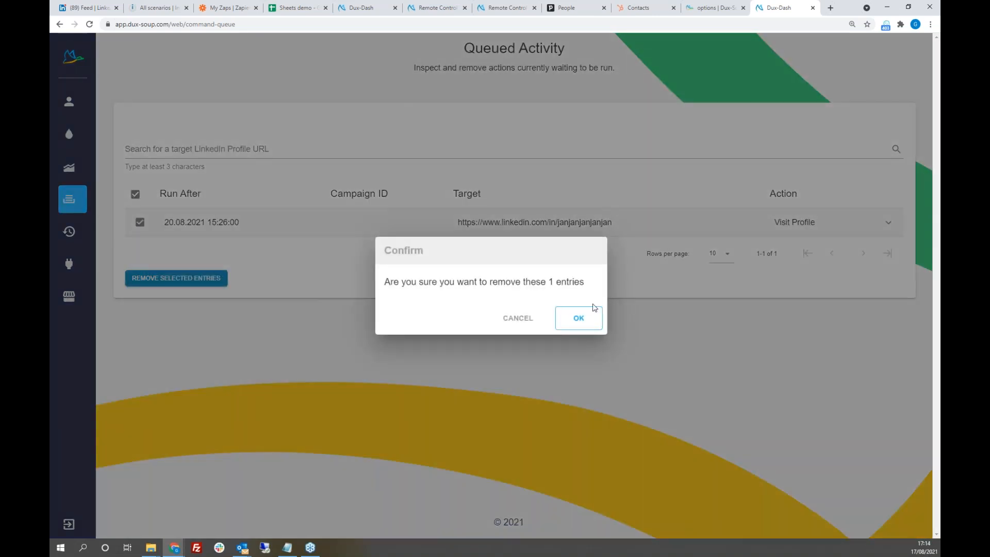
click(583, 315)
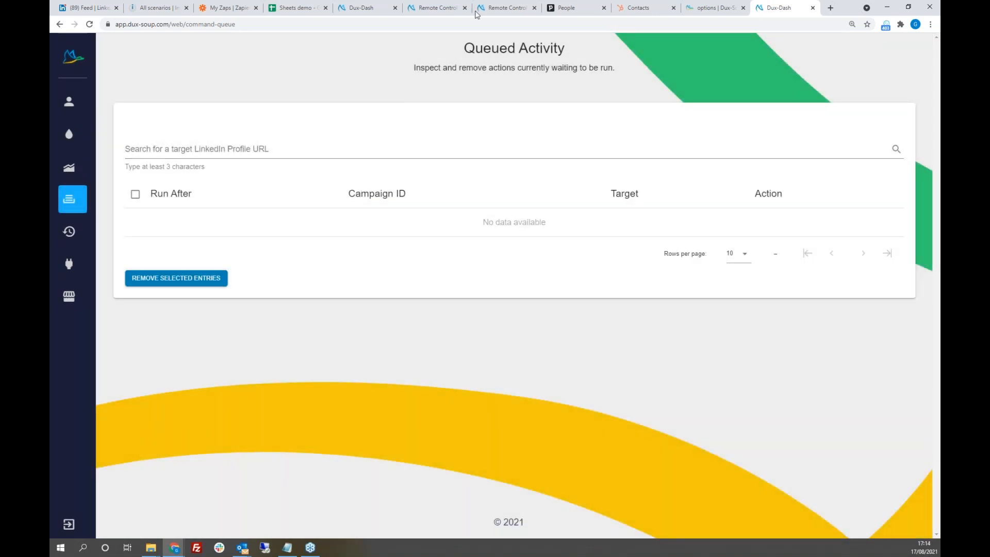
Close both Remote Control Test Tool pages and open CRM Connections in Dux-Dash.
click(508, 9)
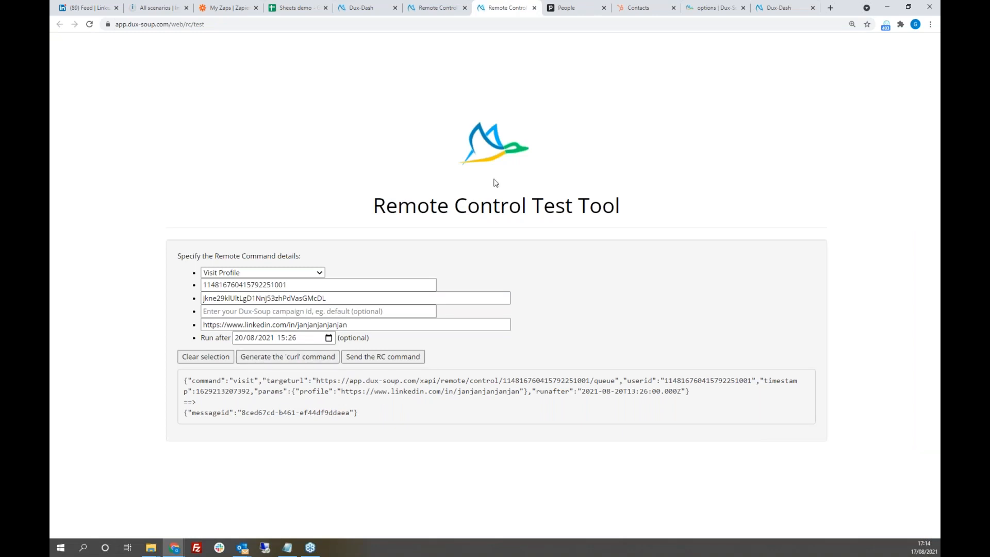
click(534, 9)
click(465, 8)
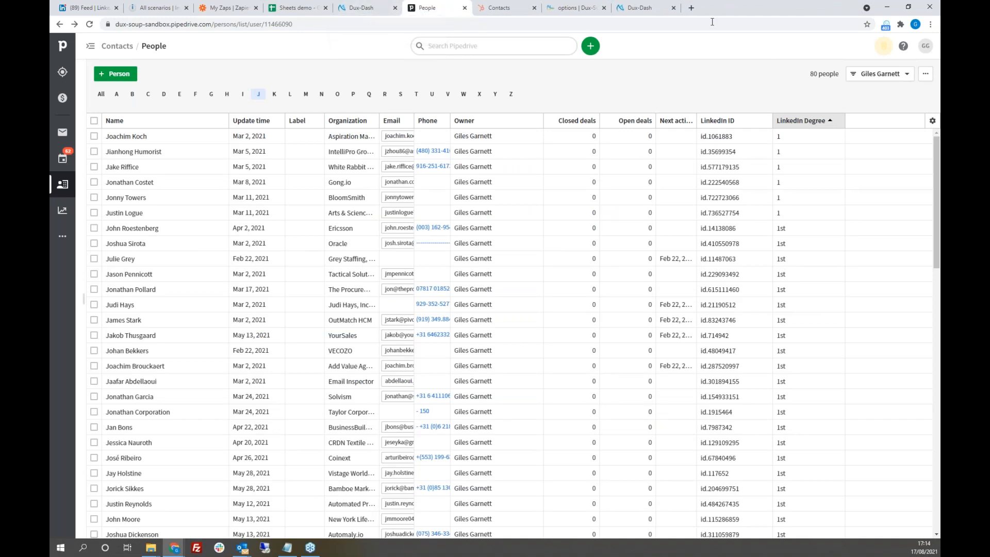
click(641, 11)
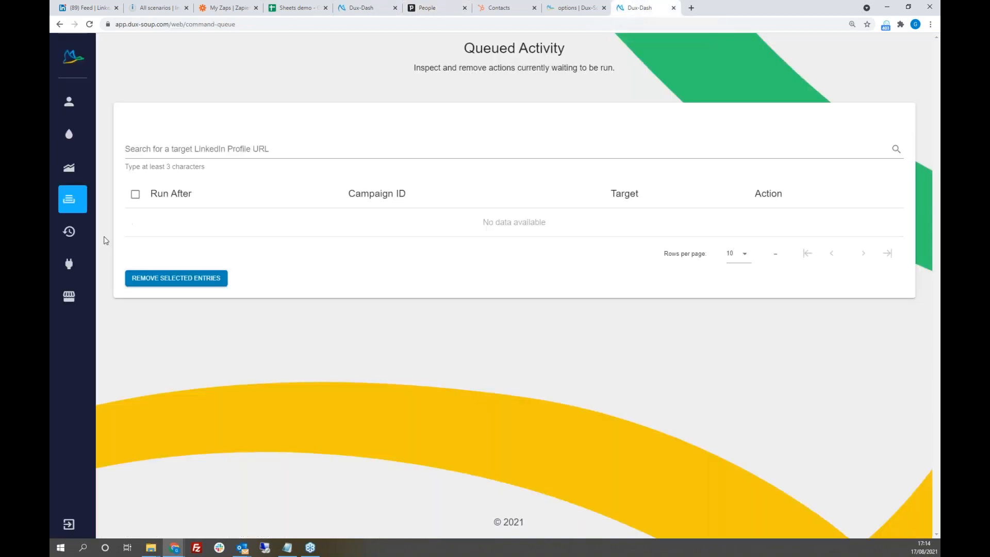
click(103, 265)
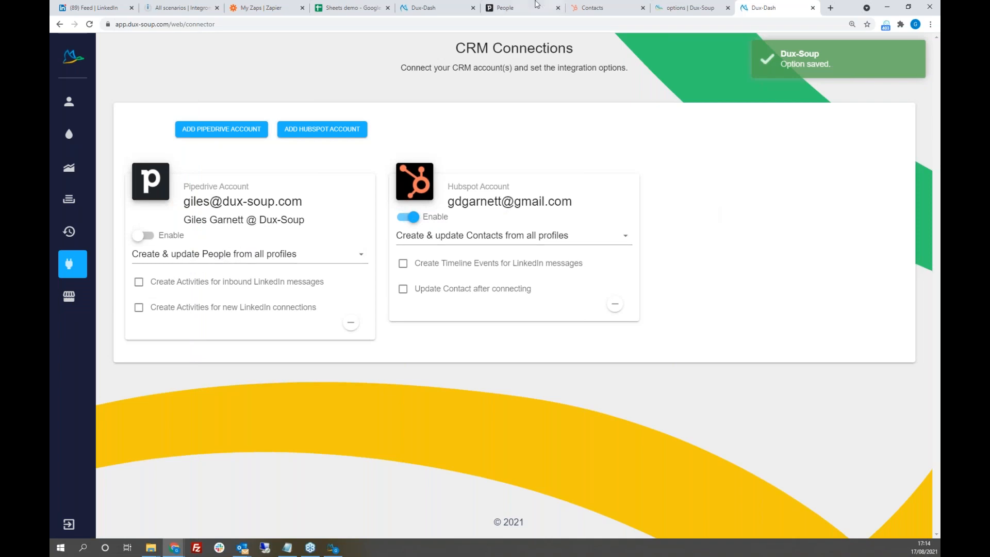
In Pipedrive, open the Tactical Solutions contact and try to enroll it into the "concept webinar schedule" campaign.
click(527, 14)
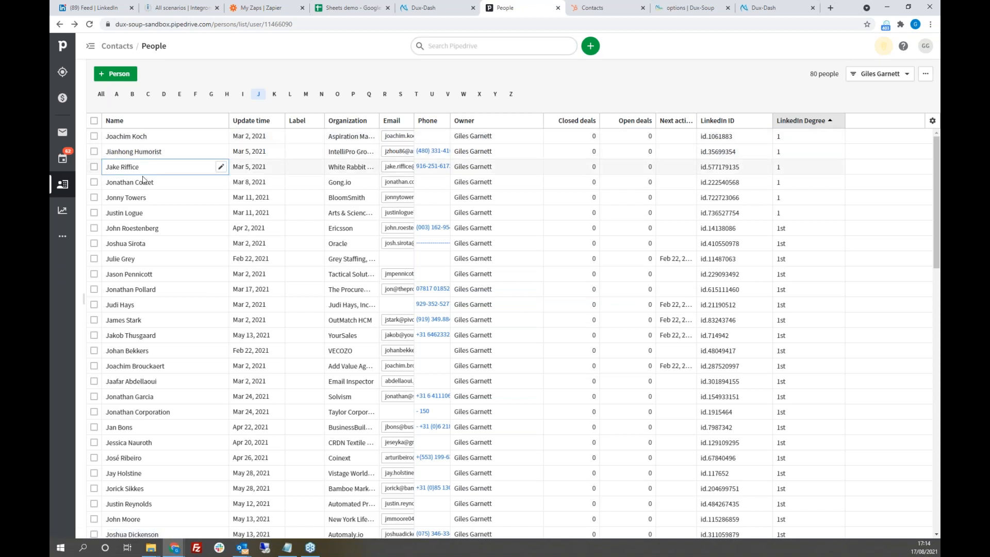
click(128, 278)
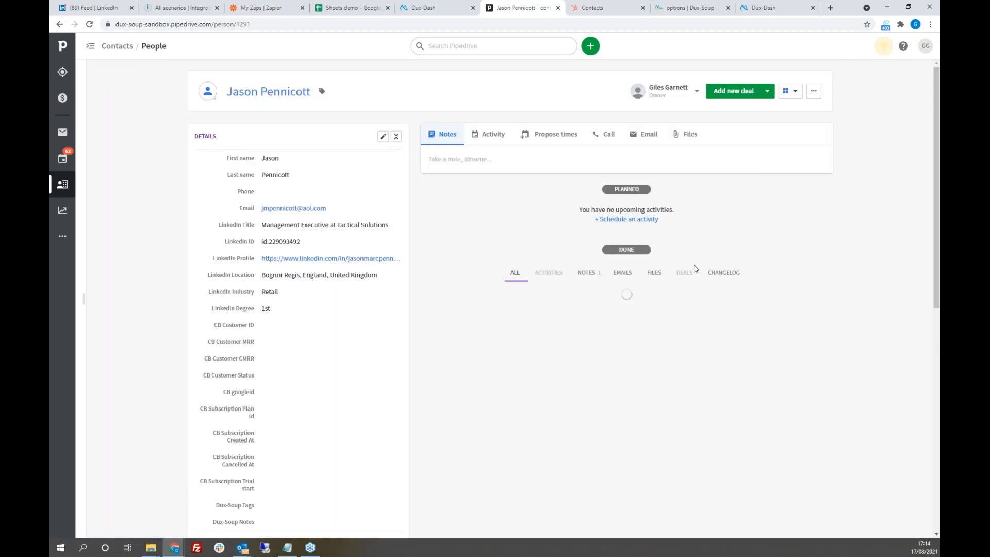
click(814, 92)
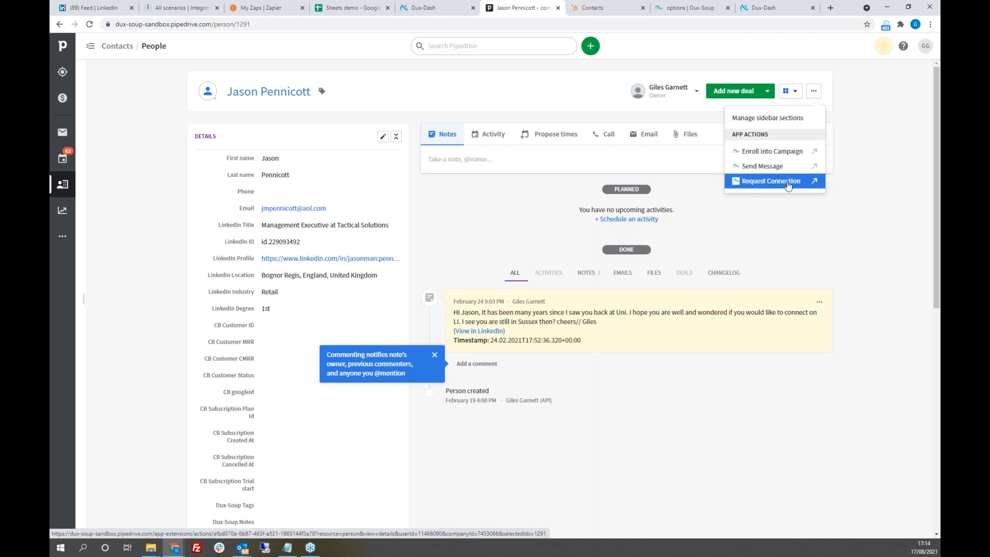
click(780, 151)
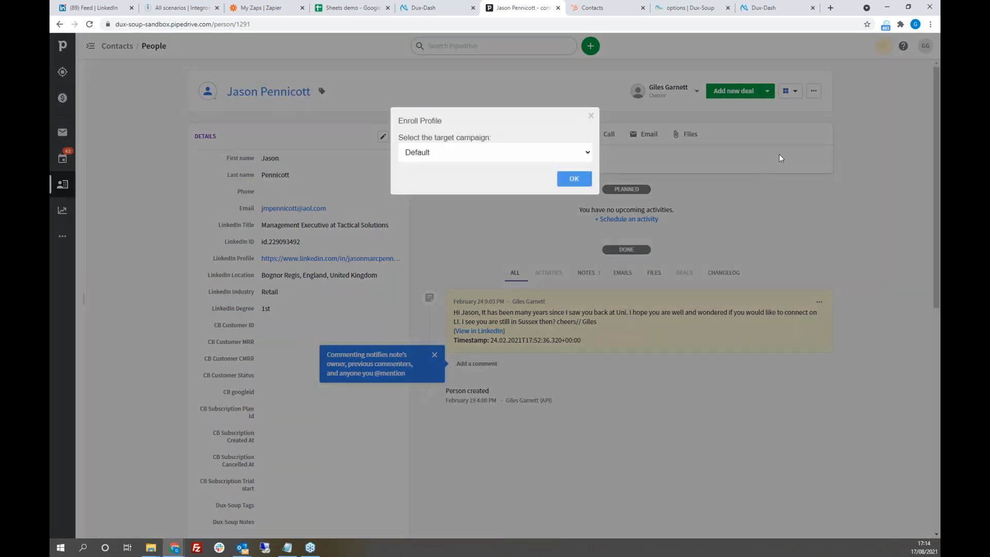
click(588, 154)
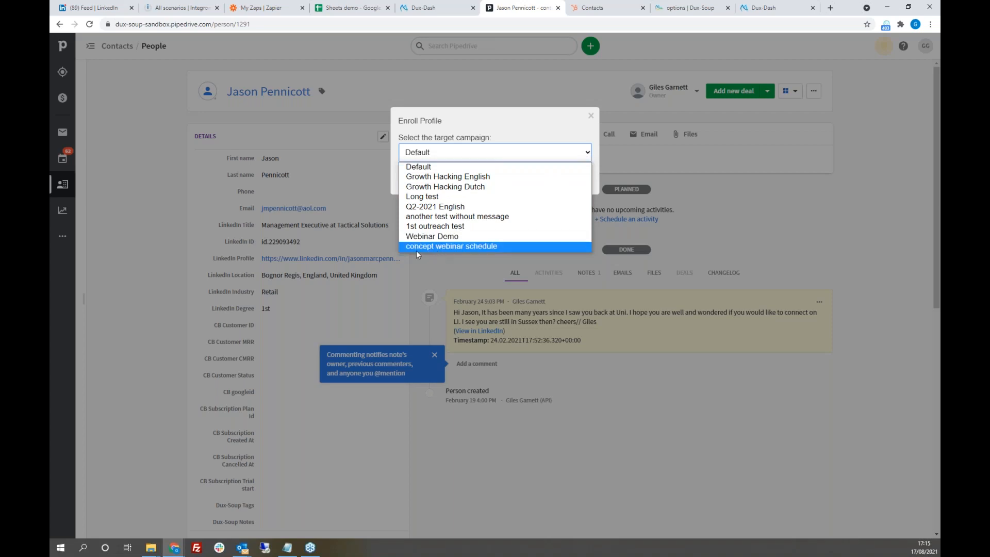
click(461, 247)
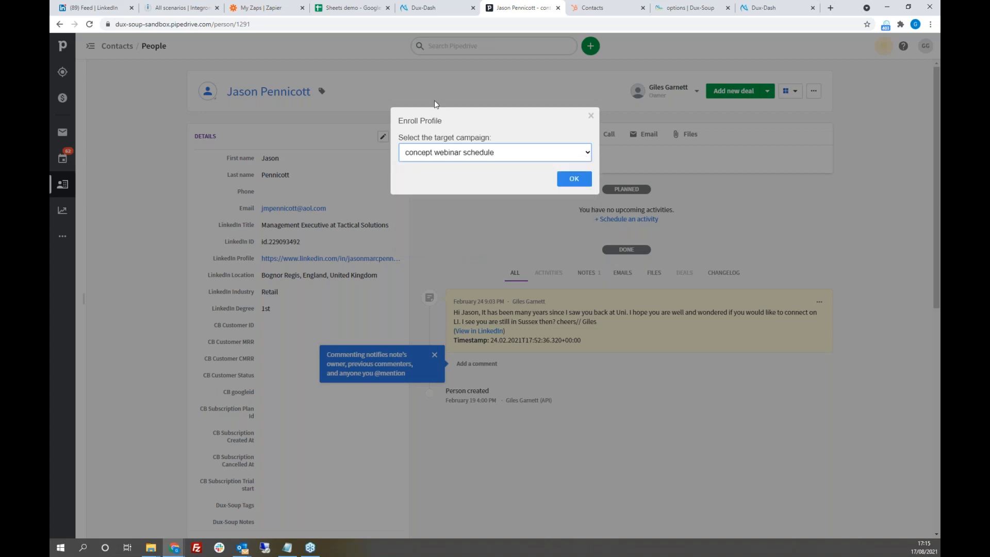
click(575, 179)
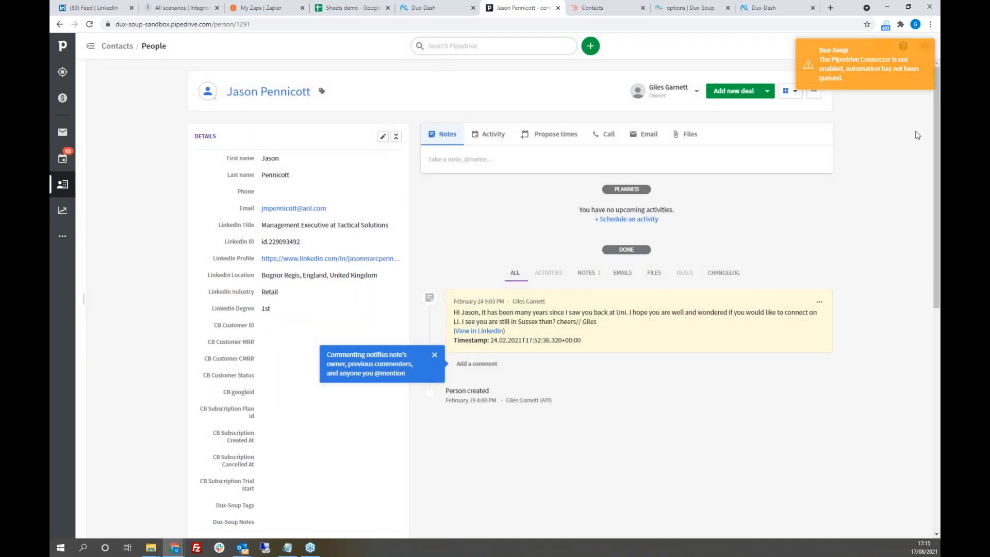
Enable the Pipedrive account in Dux-Dash, and enroll the same Pipedrive contact into the "concept webinar schedule" campaign.
click(786, 9)
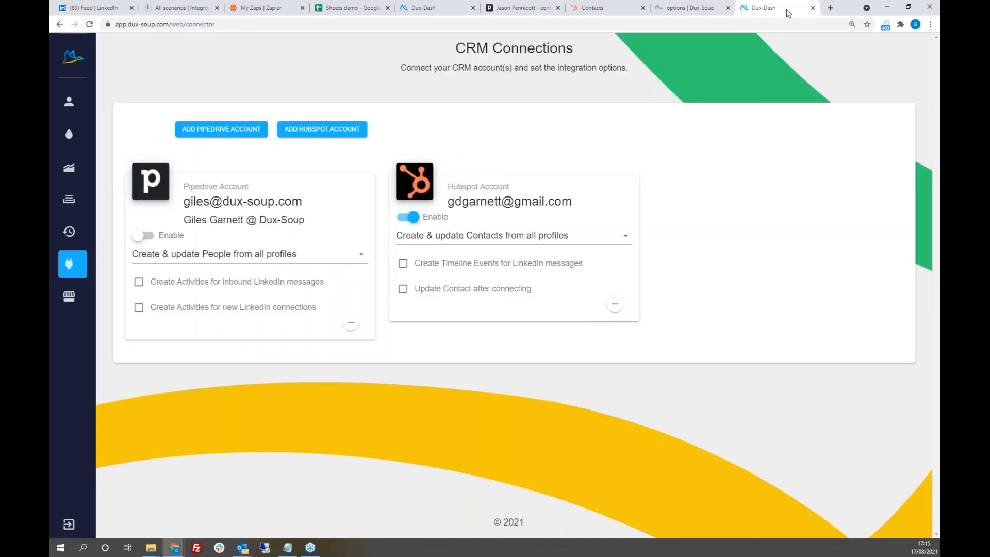
click(146, 236)
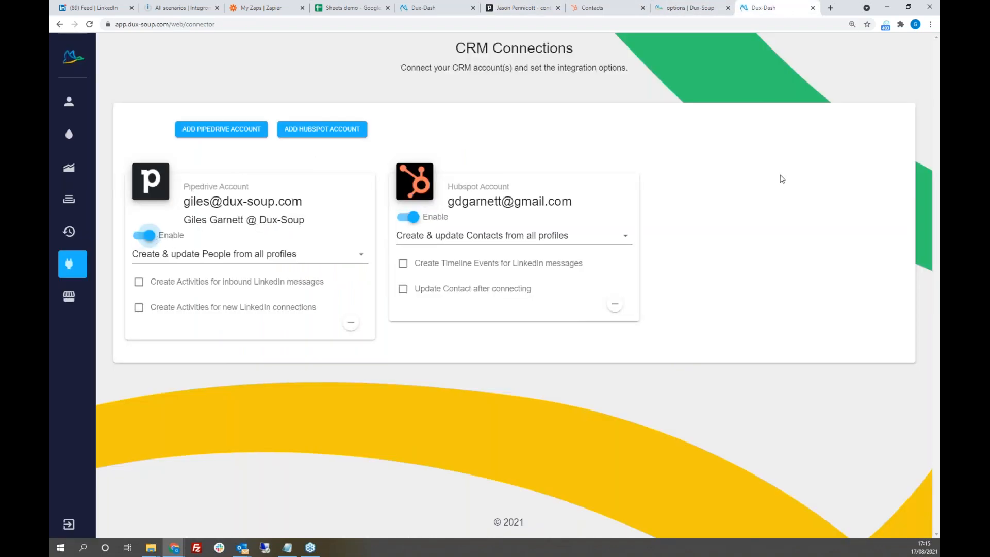
click(526, 11)
click(813, 92)
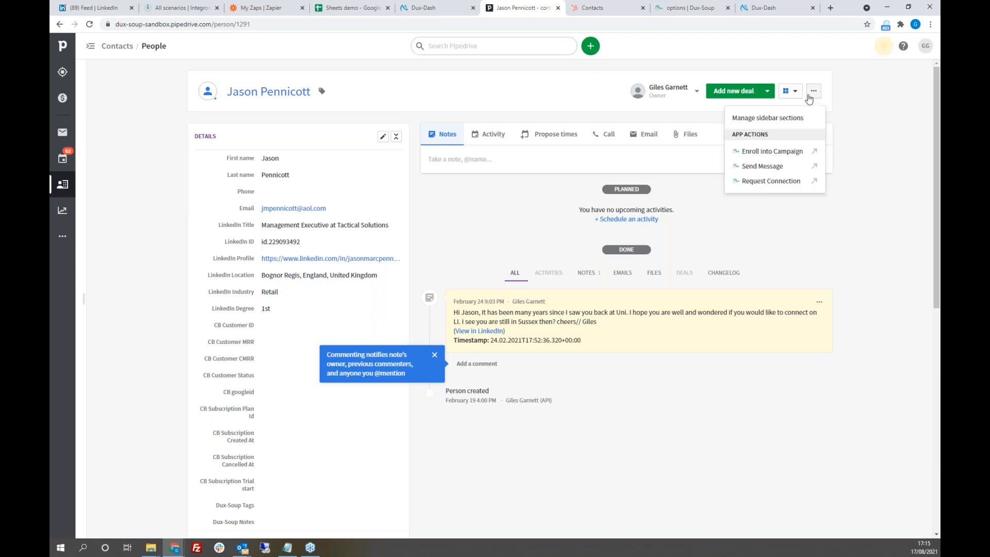
click(772, 151)
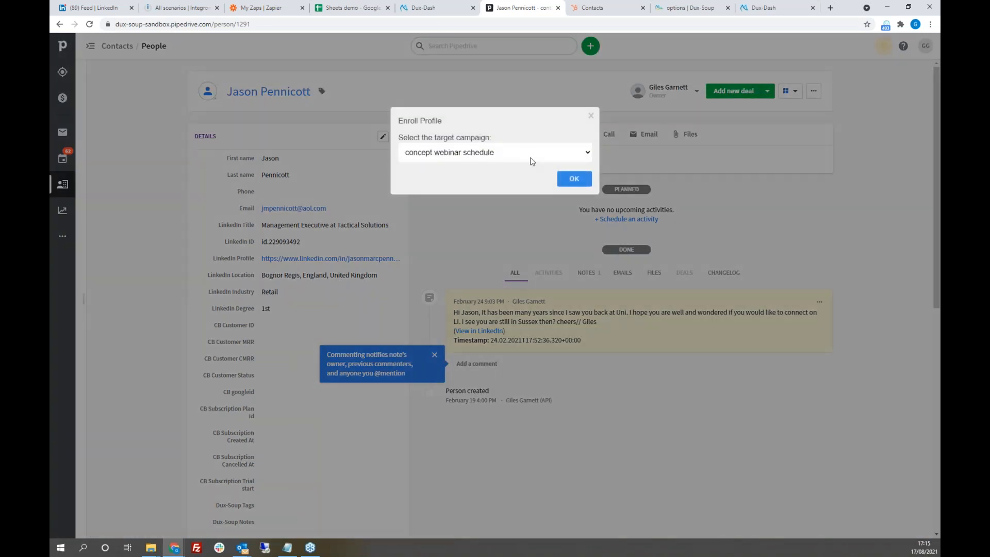
click(580, 181)
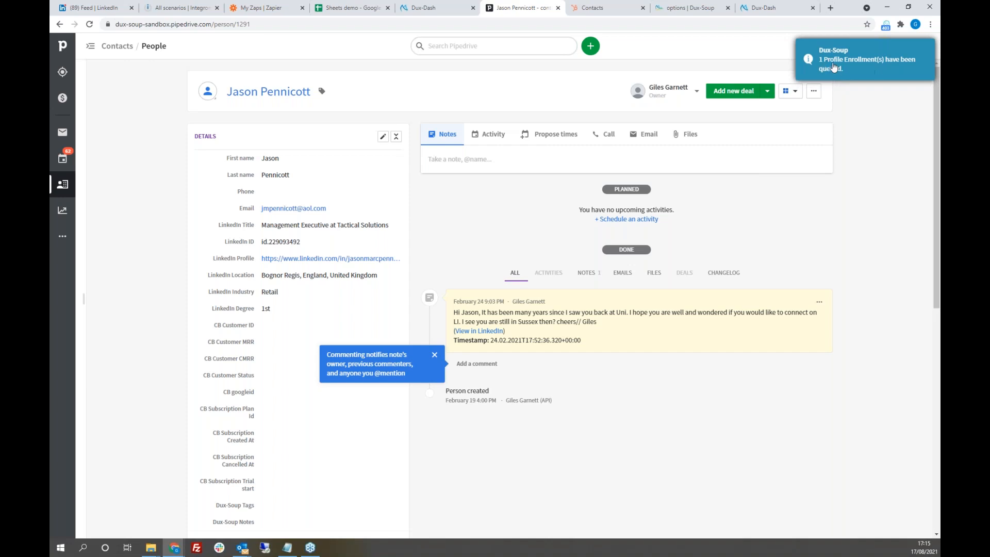
Check the Queued Activity list in Dux-Dash for the new enrollment and refresh it.
click(812, 8)
click(749, 11)
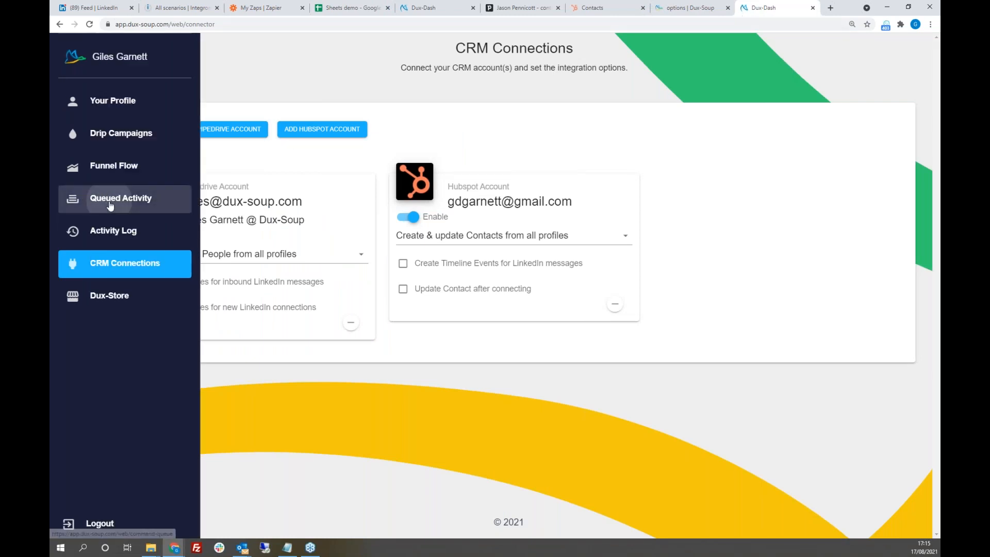
click(110, 204)
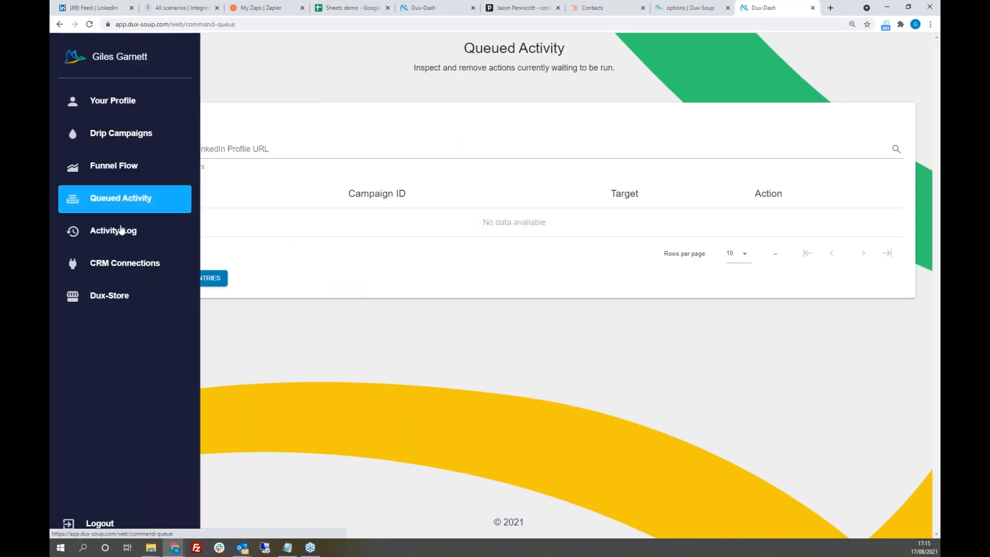
click(89, 24)
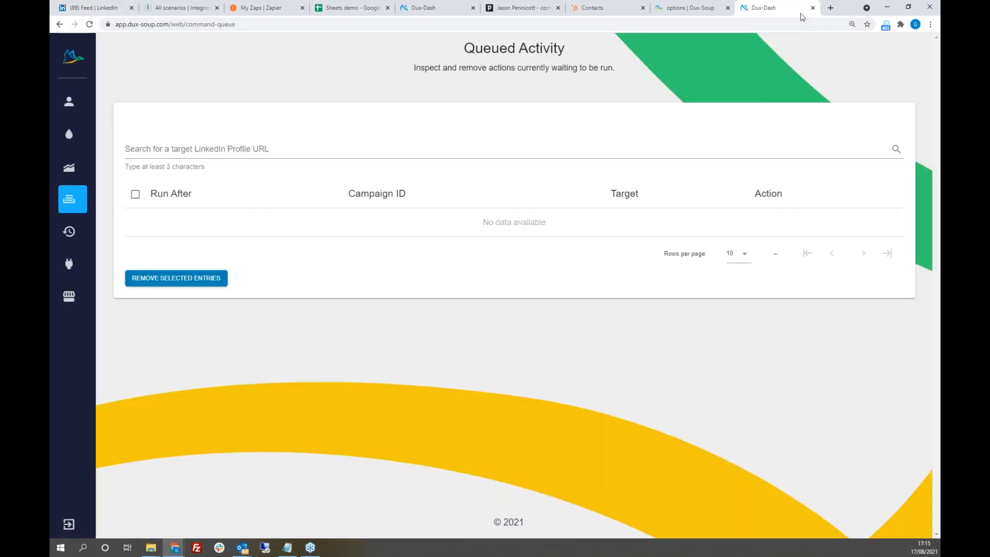
Return to Pipedrive's People list and select seven consecutive people, starting with the BloomSmith contact.
click(529, 8)
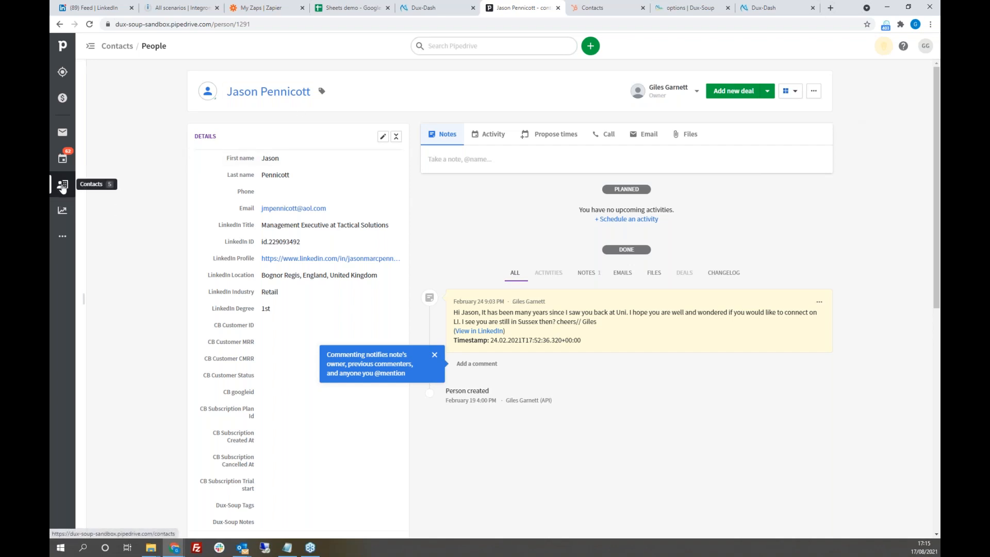
click(61, 185)
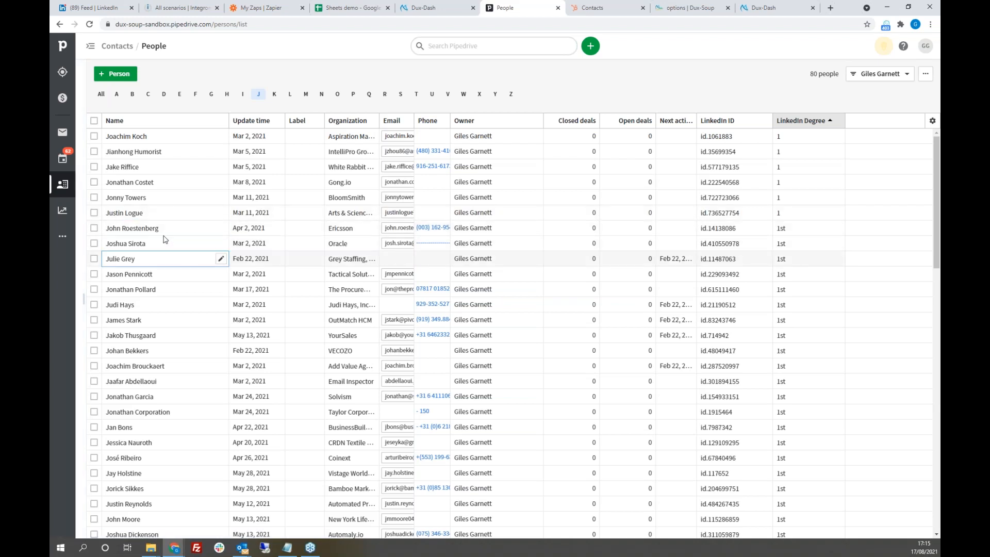
click(94, 197)
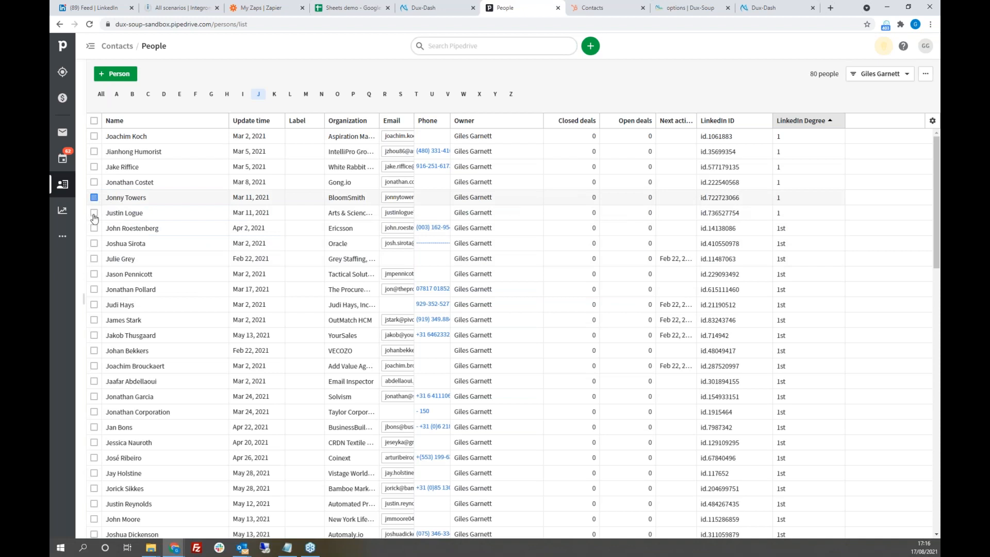
click(94, 213)
click(94, 228)
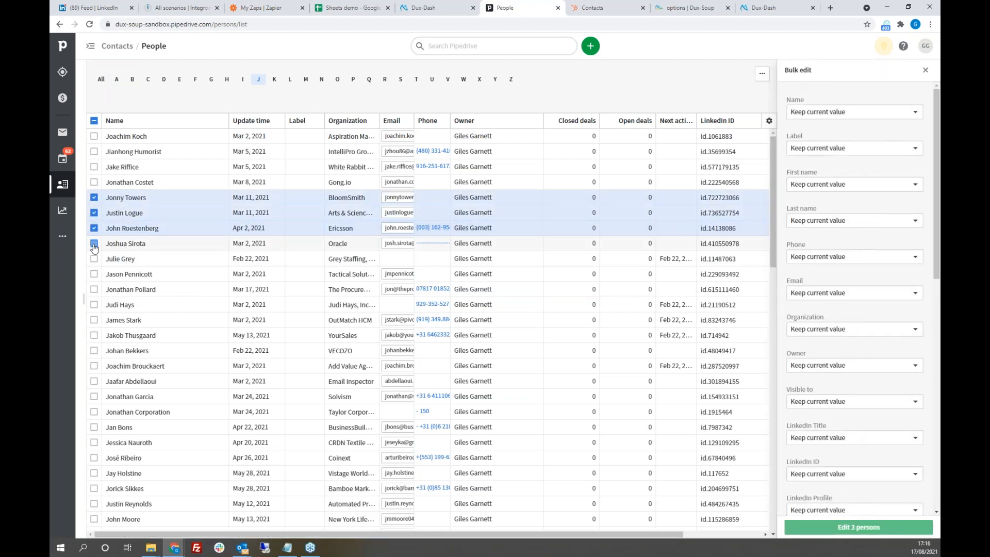
click(94, 243)
click(94, 259)
click(94, 274)
click(94, 289)
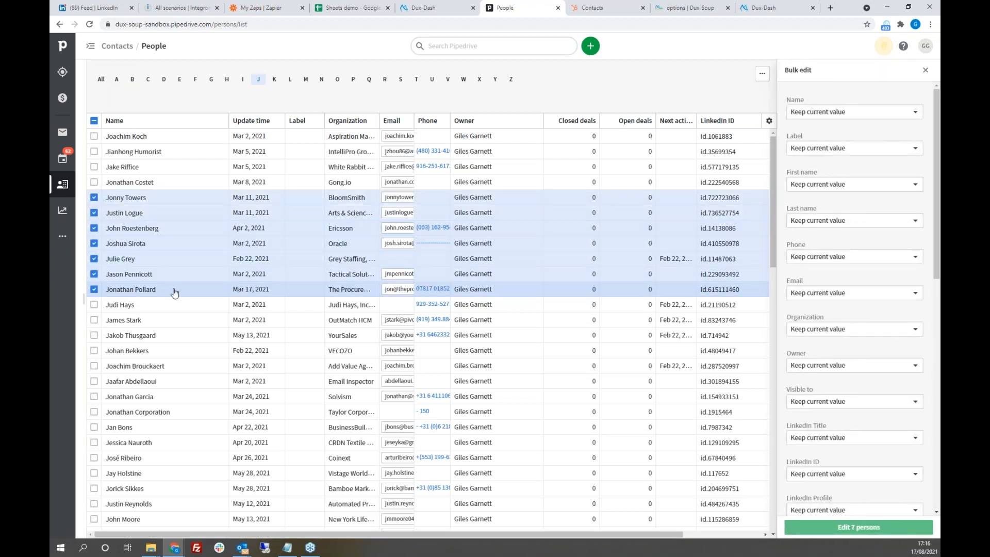
Draft a Send Message direct message reading "Hi _FN_," for the selected people, discard it, and clear the selection.
click(762, 76)
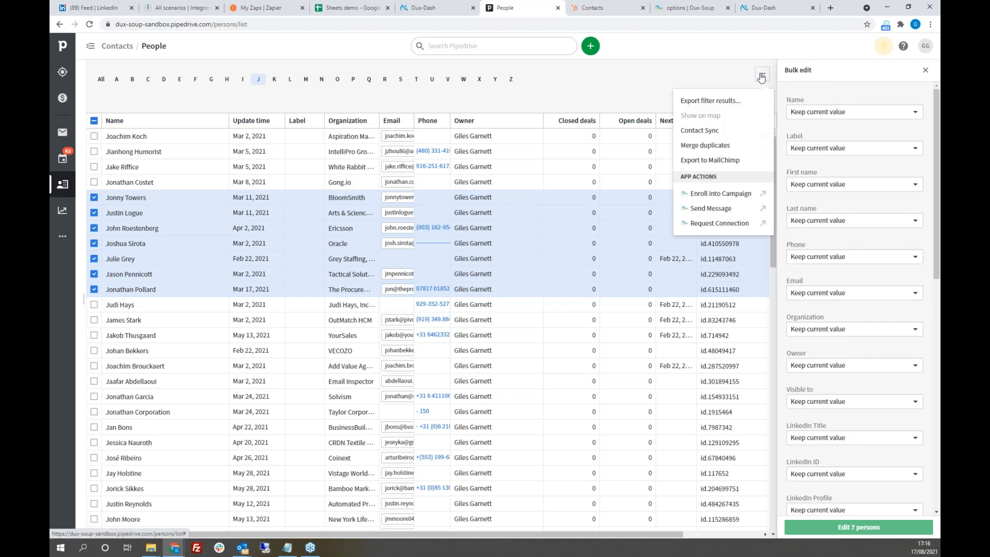
click(712, 208)
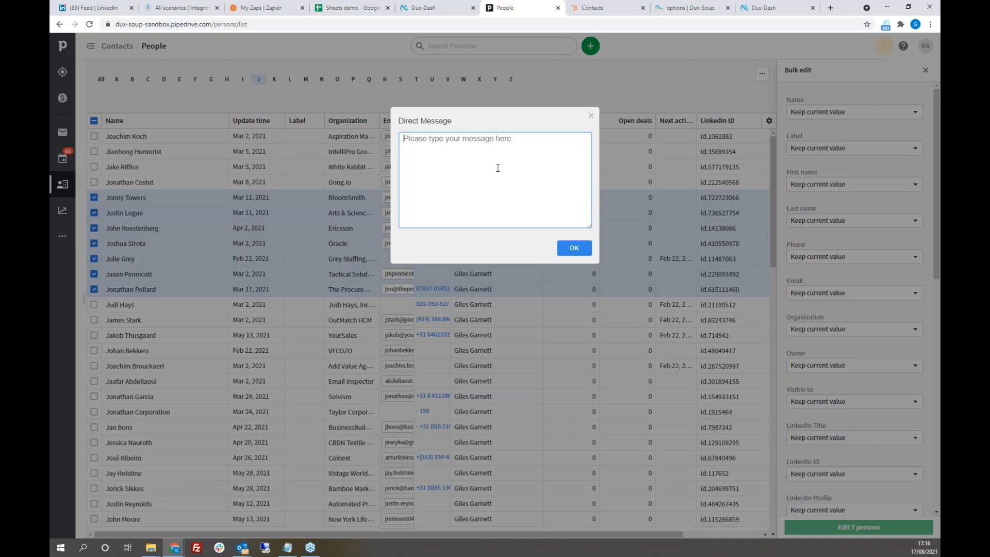
text(Hi _FN)
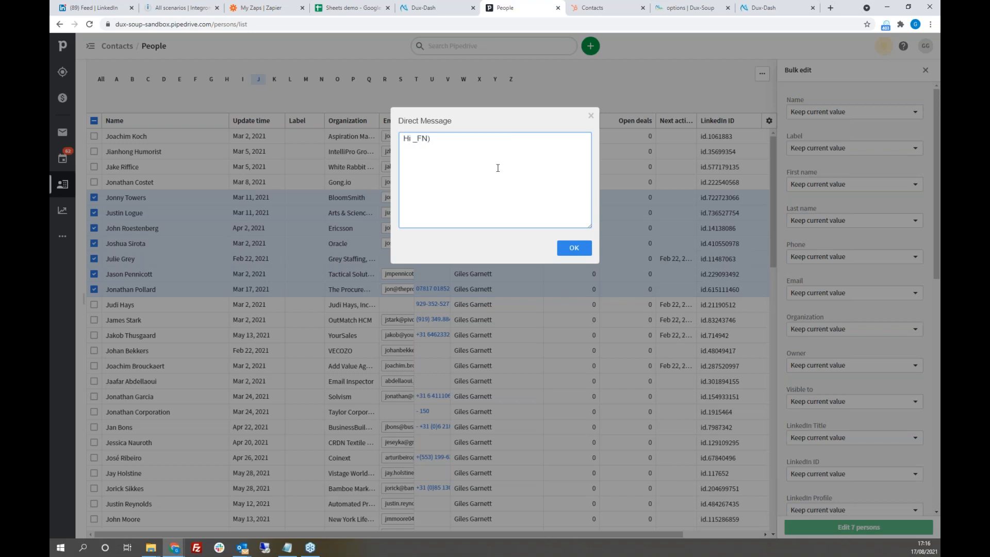
text(_,)
click(591, 118)
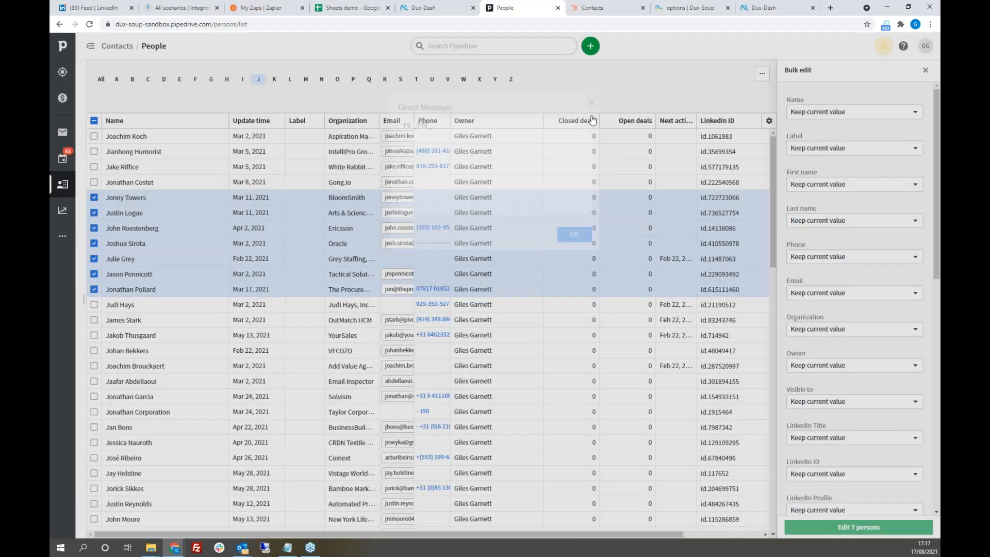
click(95, 121)
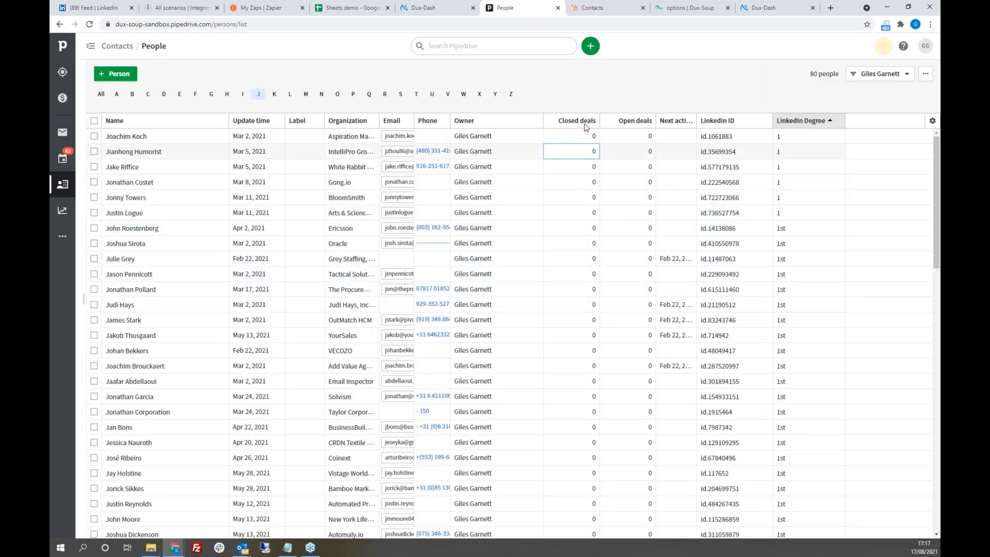
Switch to HubSpot Contacts, open the contact associated with the Dux-Soup company, and view its LinkedIn actions.
click(603, 10)
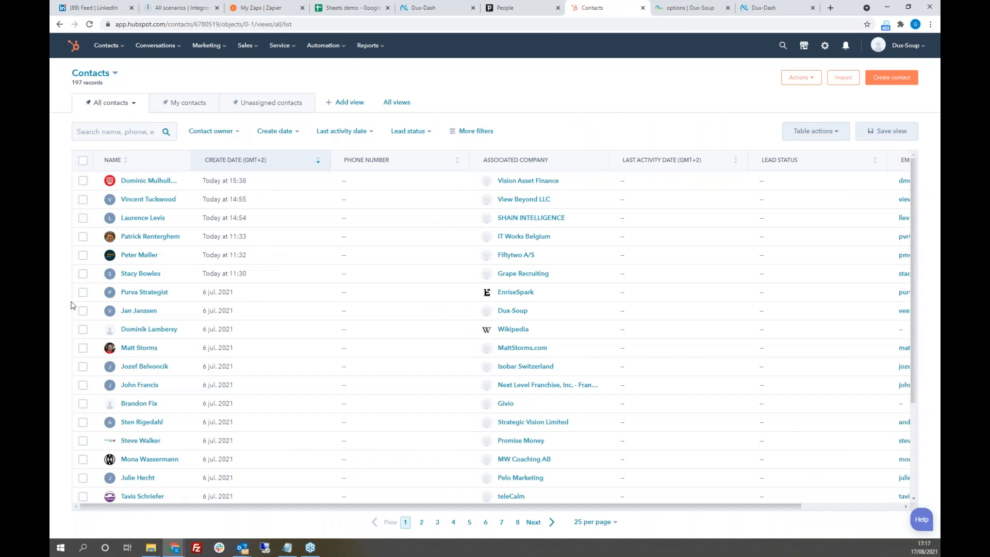
click(133, 311)
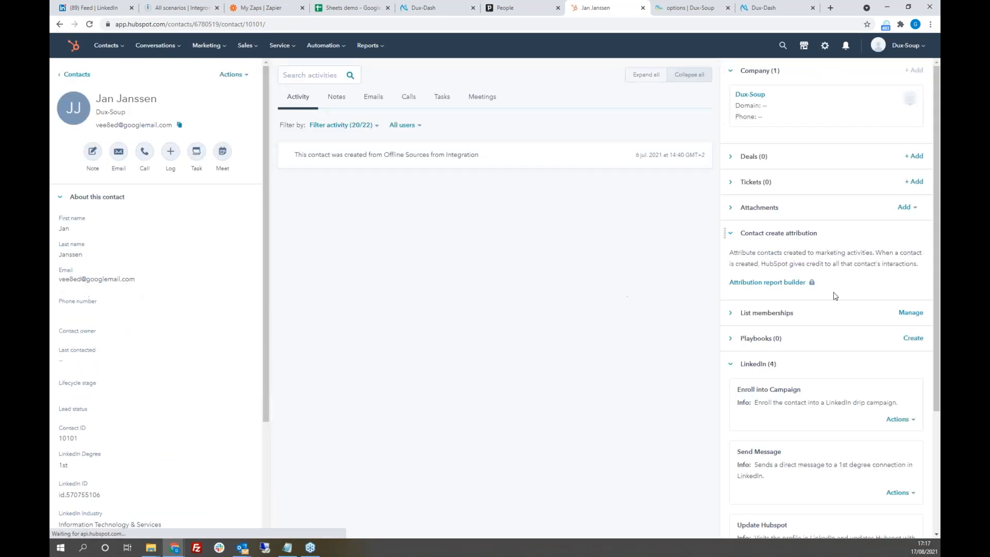
scroll(836, 293, down, 3)
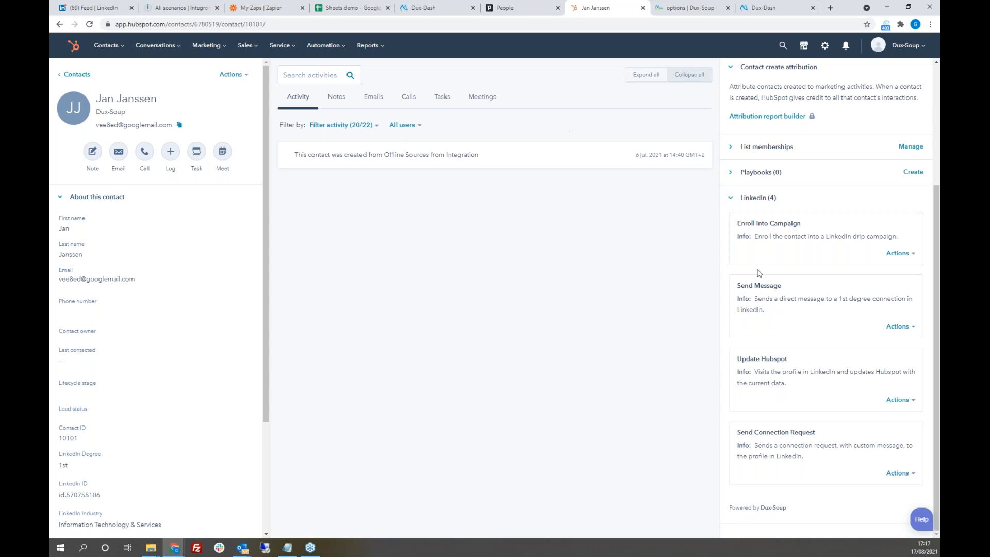
Turn off Remote Control of the robot in the Connect section of the Dux-Soup options.
click(693, 8)
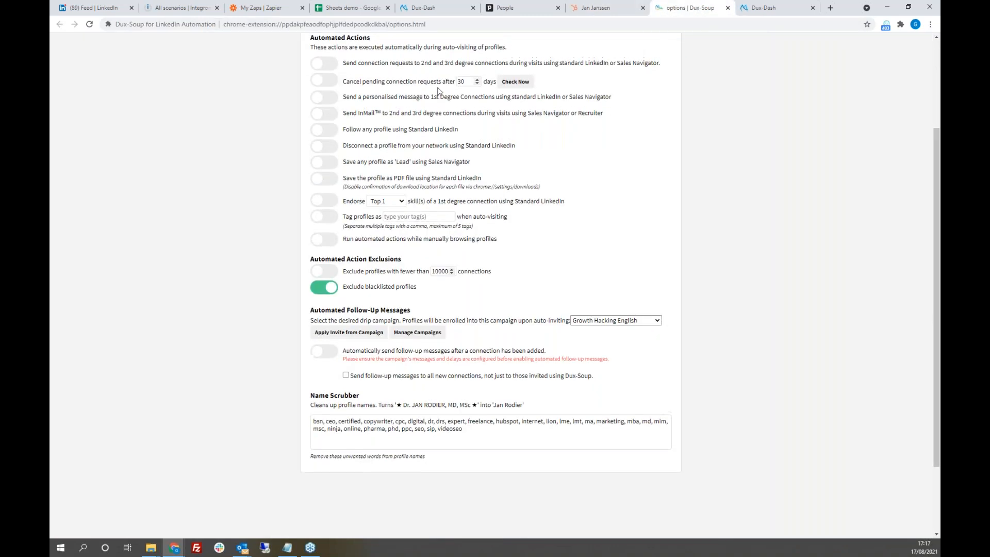
scroll(438, 98, up, 3)
click(499, 141)
click(325, 471)
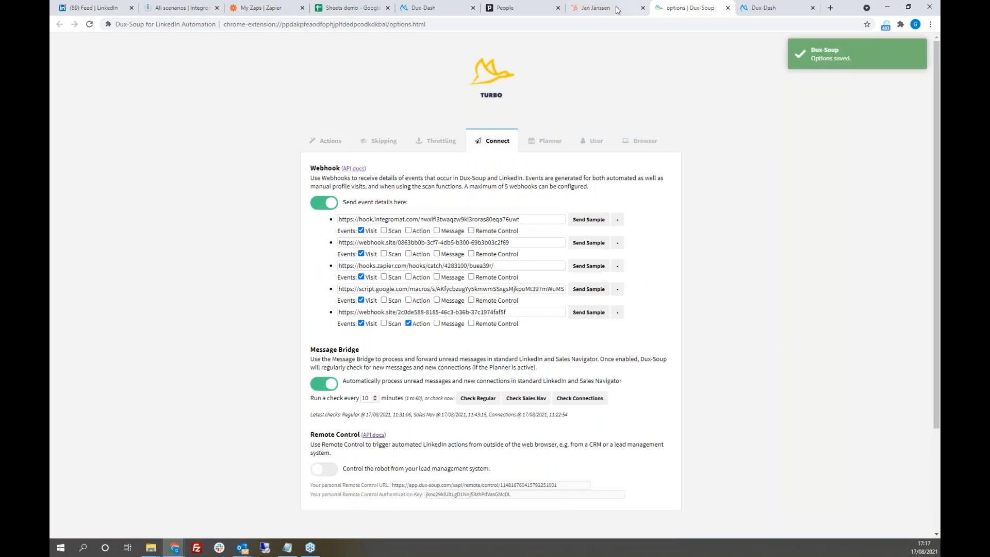
Return to the HubSpot contact and enroll it into the "concept webinar schedule" campaign through its LinkedIn actions.
click(598, 10)
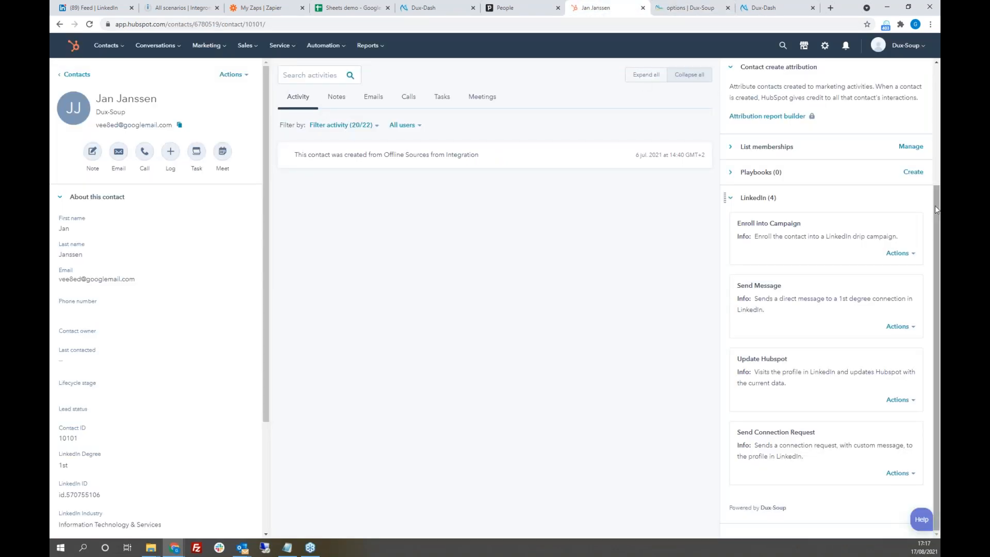
click(912, 255)
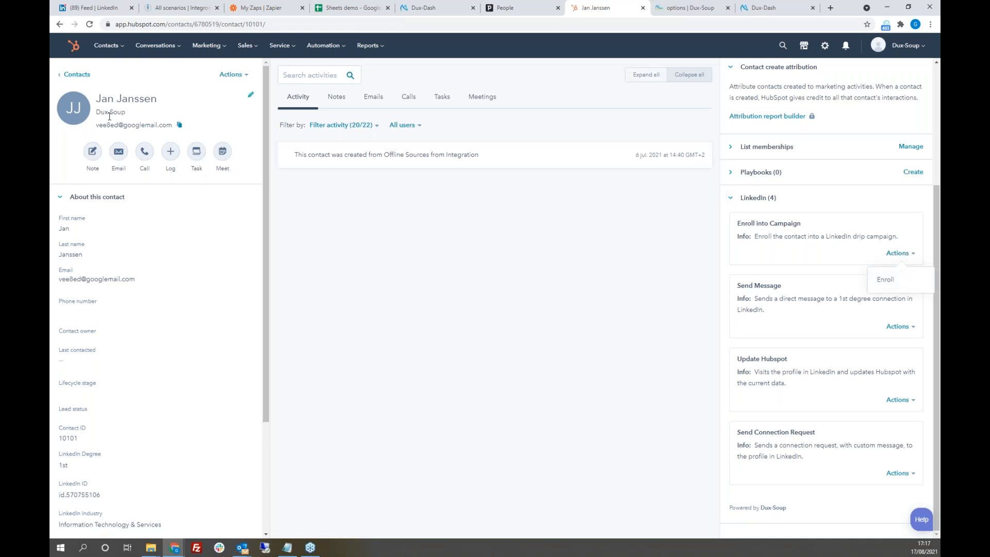
click(886, 281)
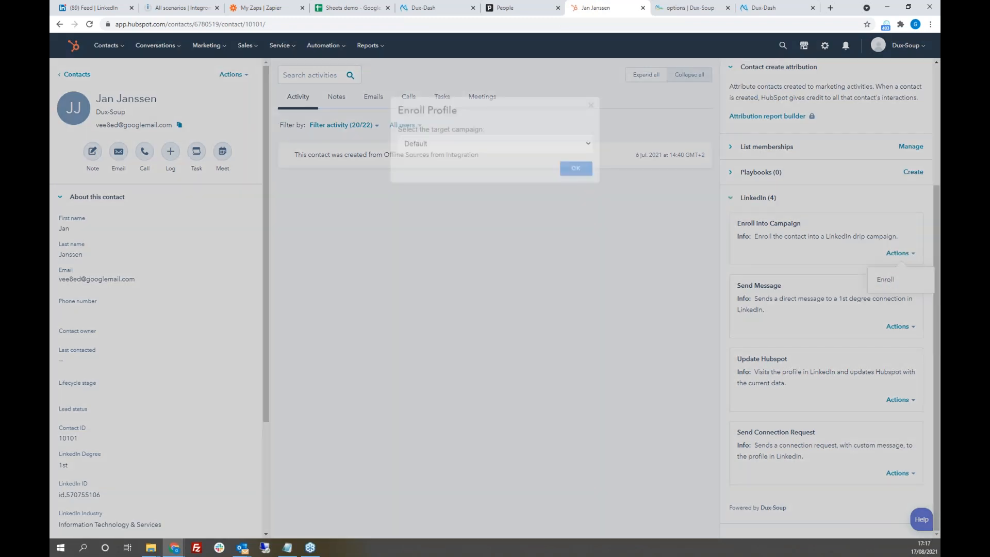
click(587, 155)
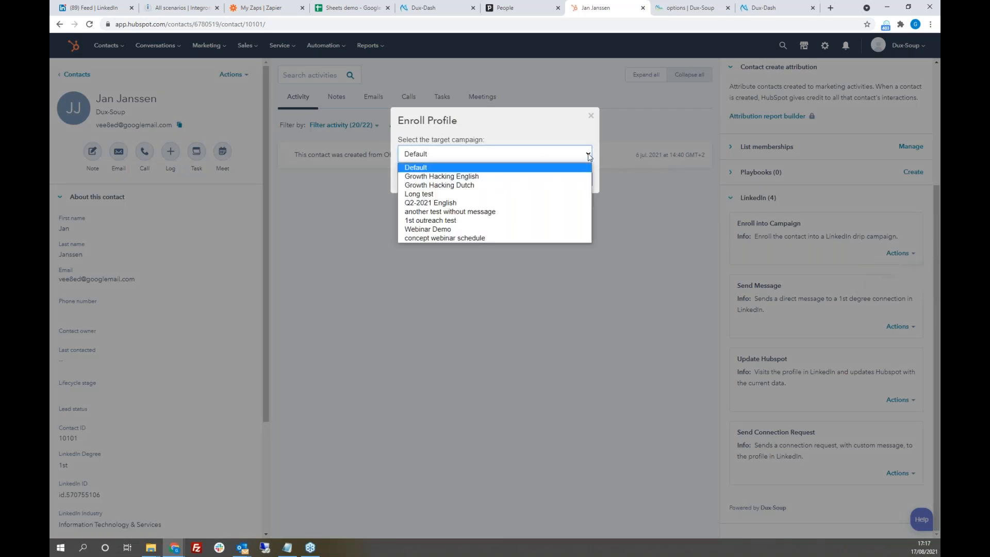
click(446, 238)
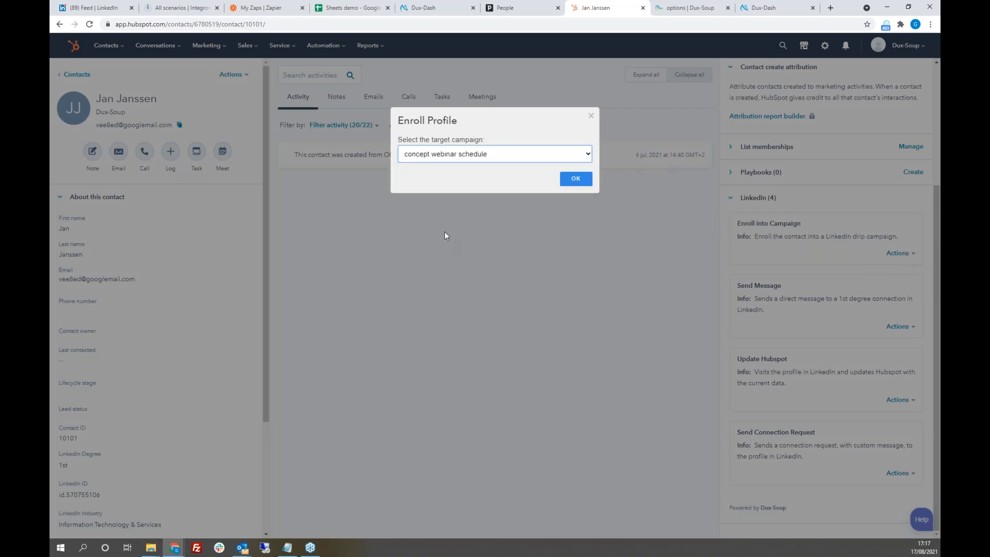
click(578, 182)
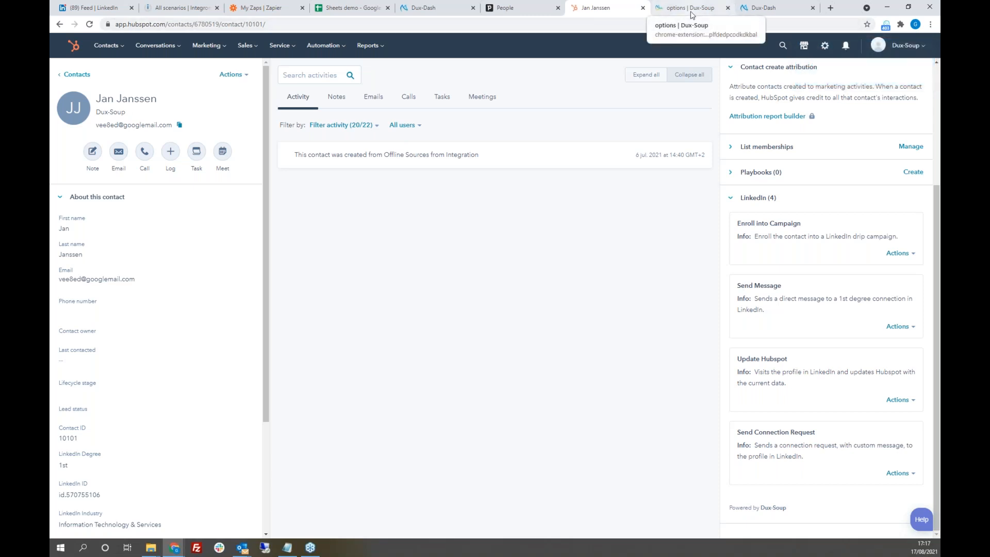
Inspect the enroll entry in Dux-Dash's Queued Activity, then remove it from the queue.
click(771, 9)
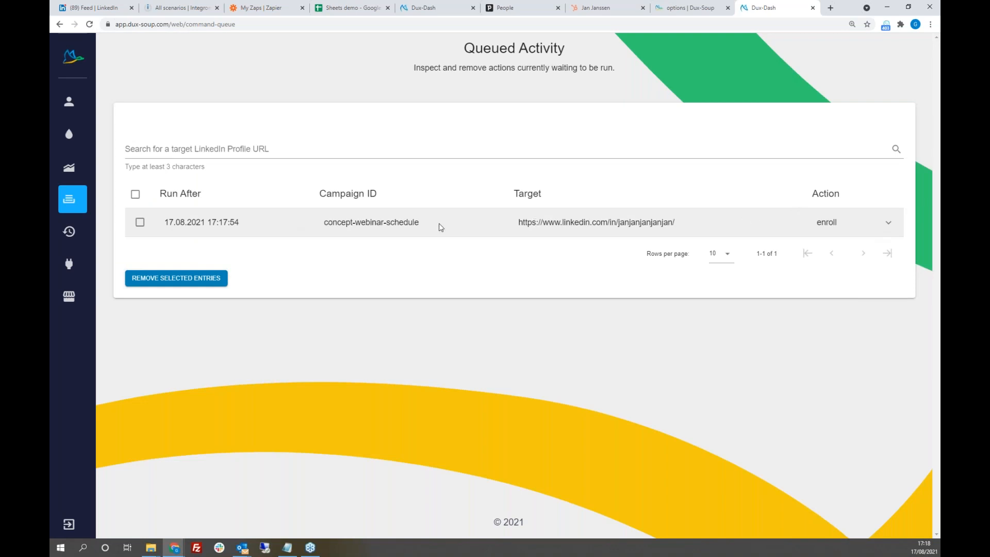
click(890, 225)
click(890, 226)
click(140, 223)
click(168, 283)
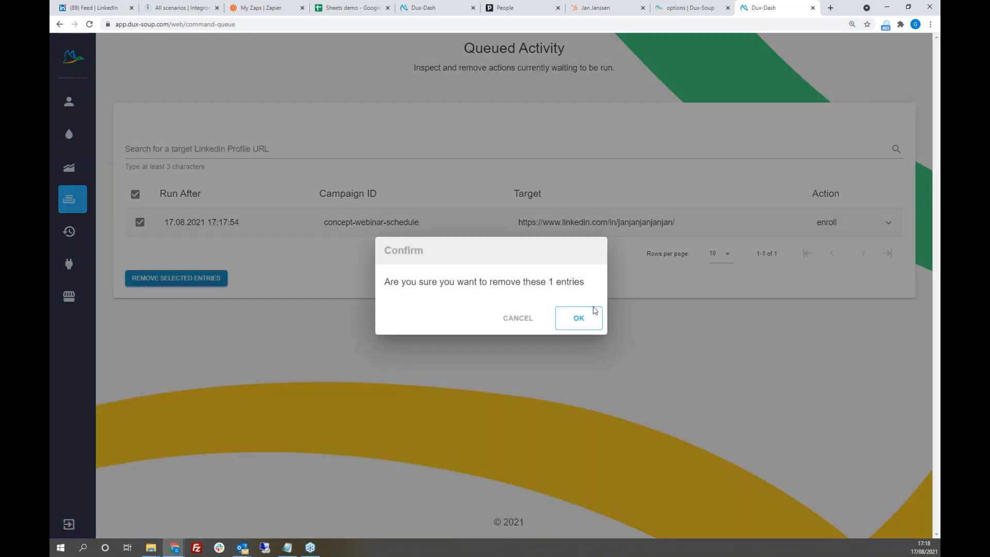
click(585, 317)
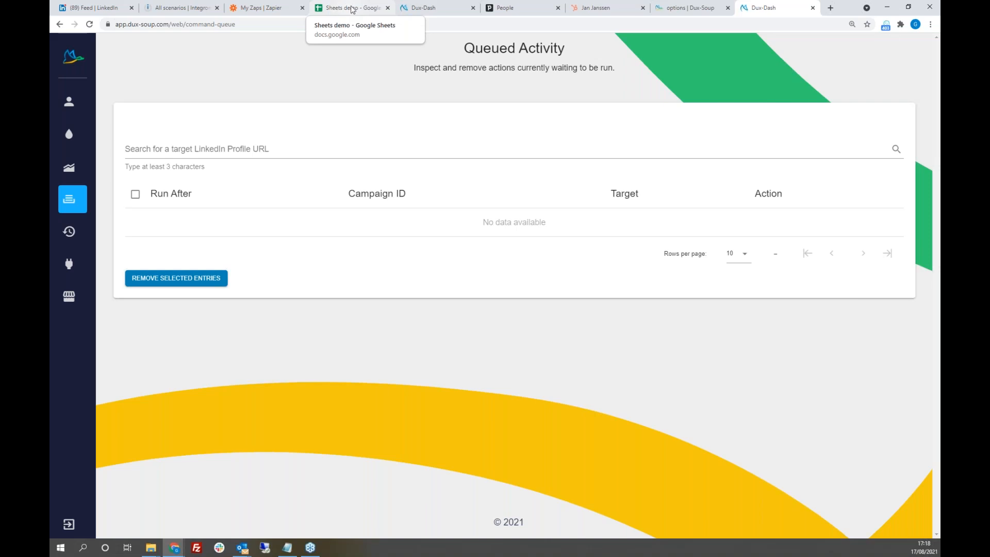
Switch to the "Sheets demo" spreadsheet, set the page zoom to 110%, and review the LinkedIn ID, LI URL and Degree columns.
click(349, 11)
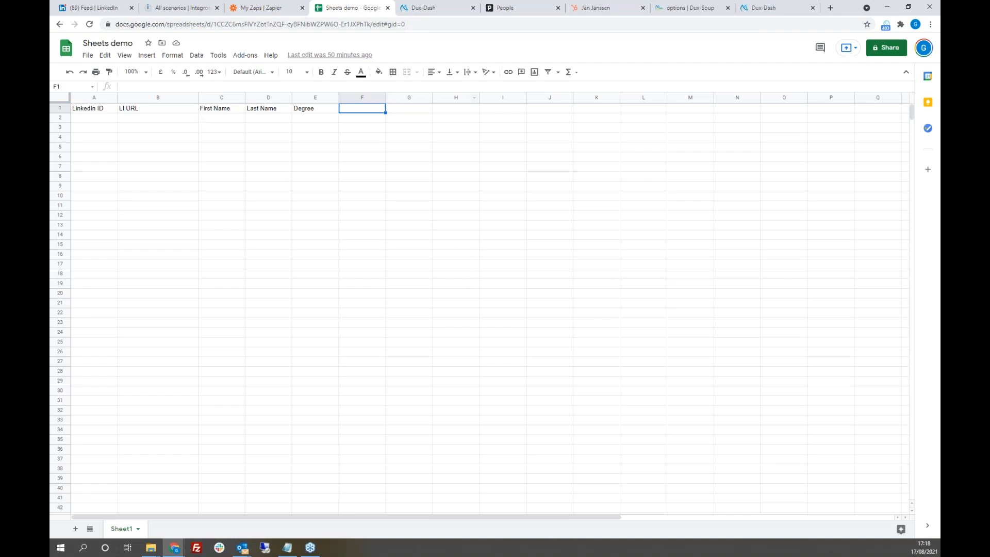
click(931, 24)
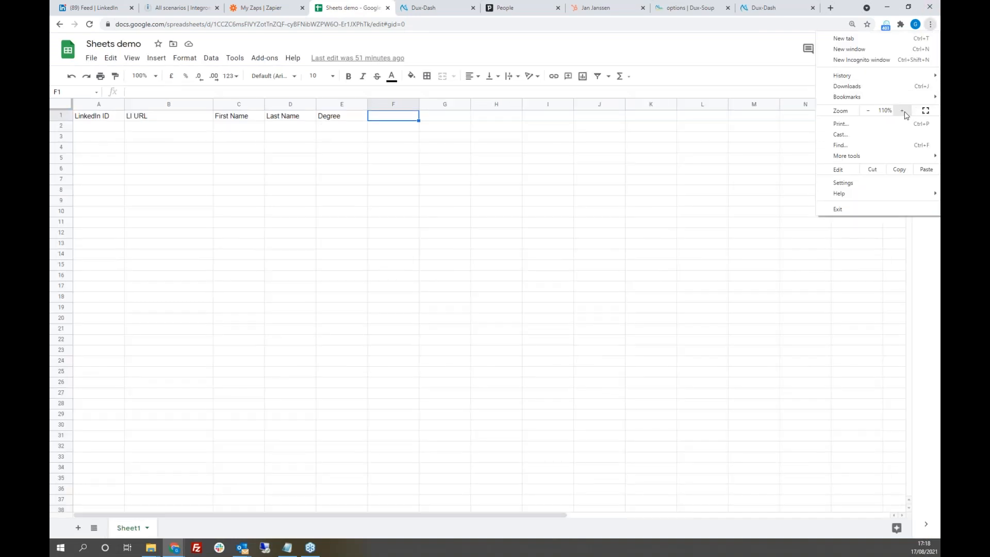
click(95, 128)
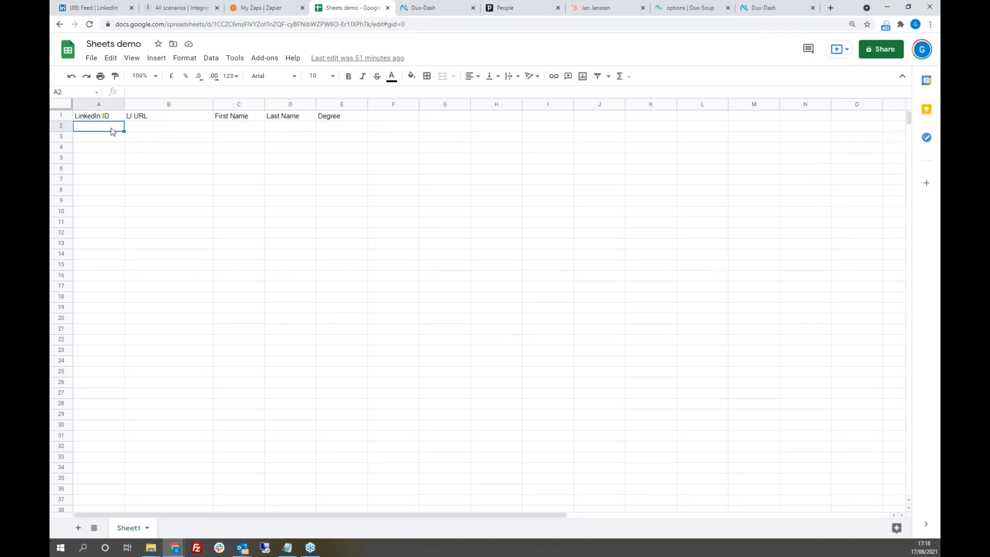
click(152, 130)
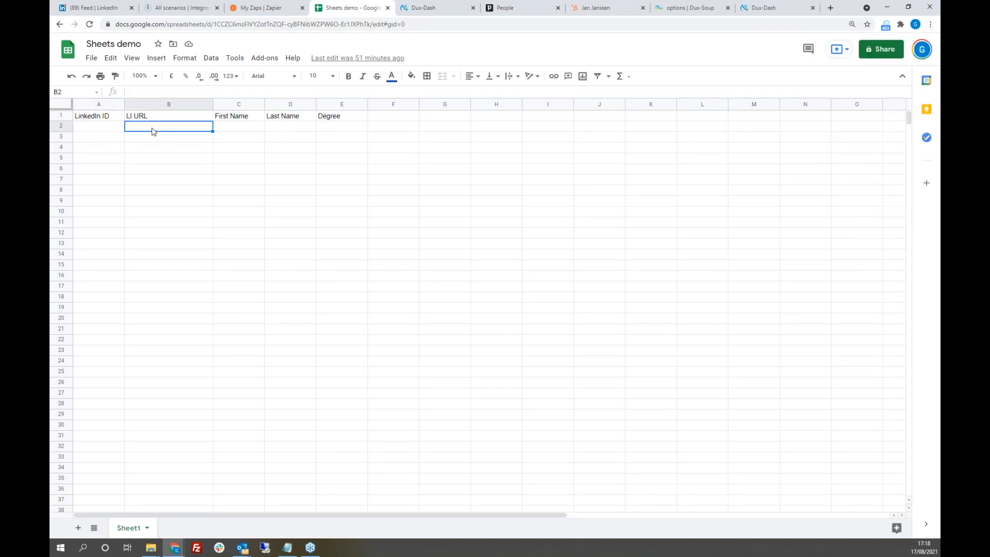
click(350, 129)
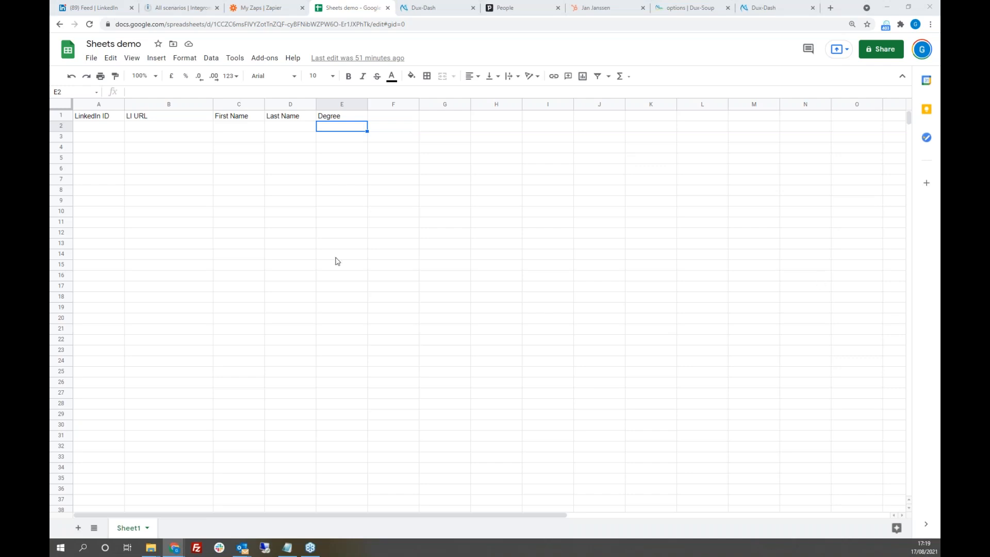
Paste the copied contact record into row 2 starting at A2, and preview its LinkedIn profile link.
click(93, 128)
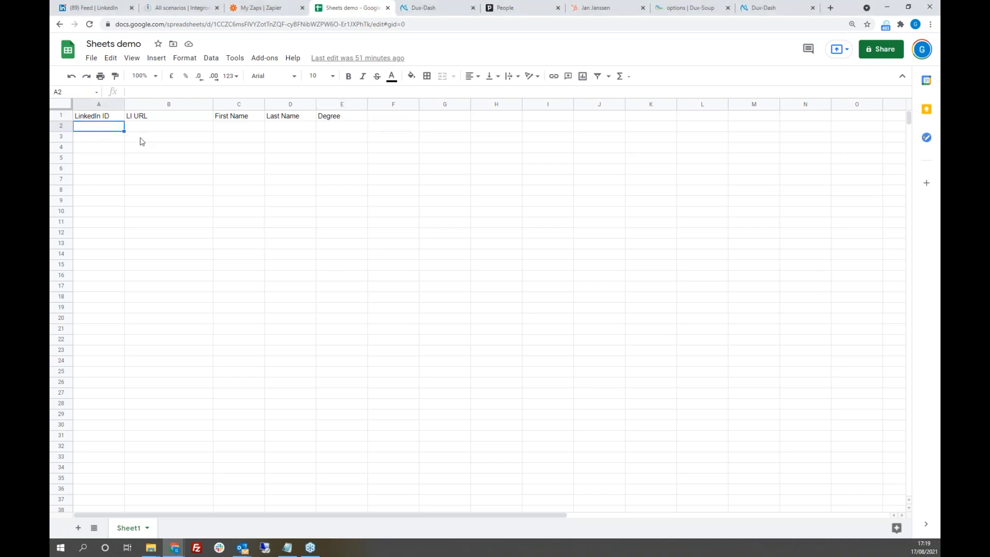
key(ctrl+v)
drag(171, 169, 216, 175)
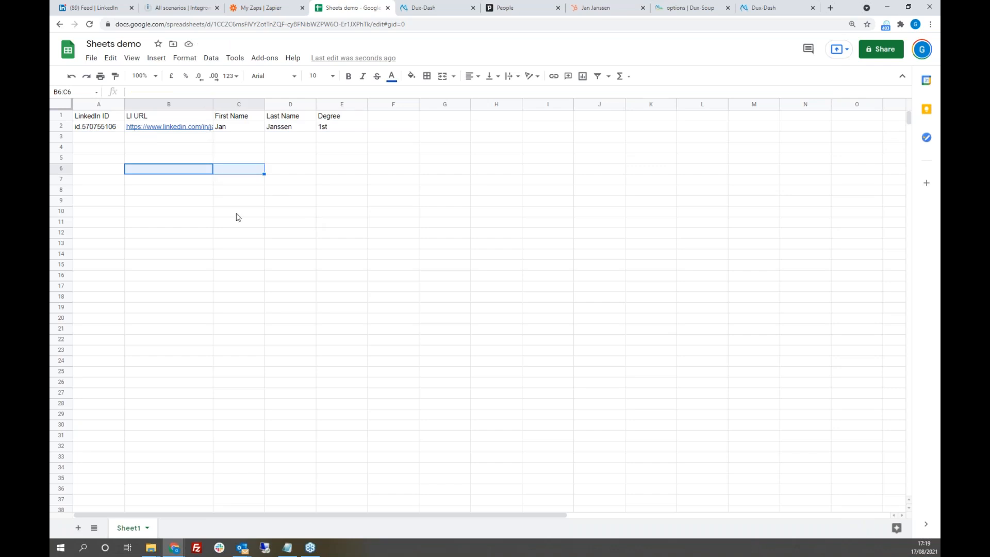
mouse_move(172, 129)
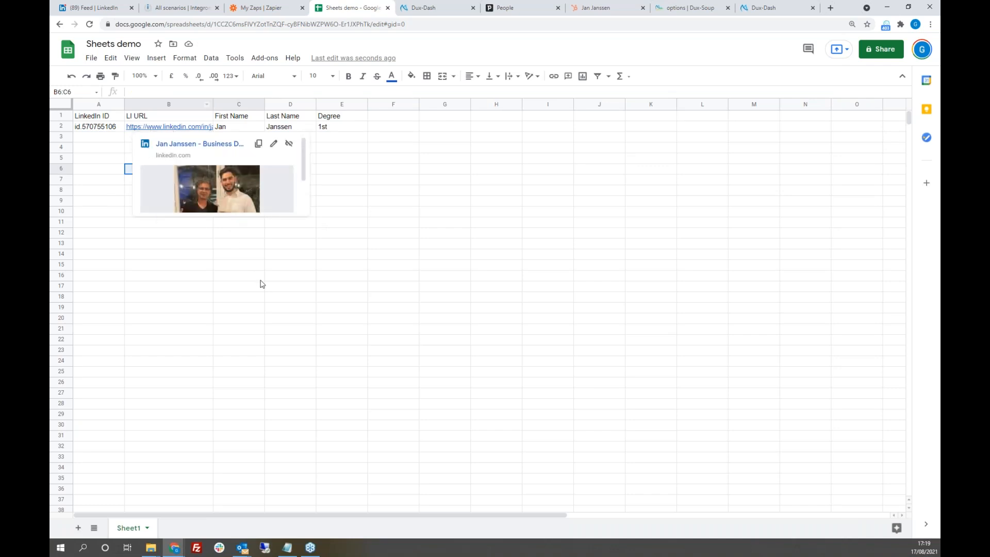
click(563, 236)
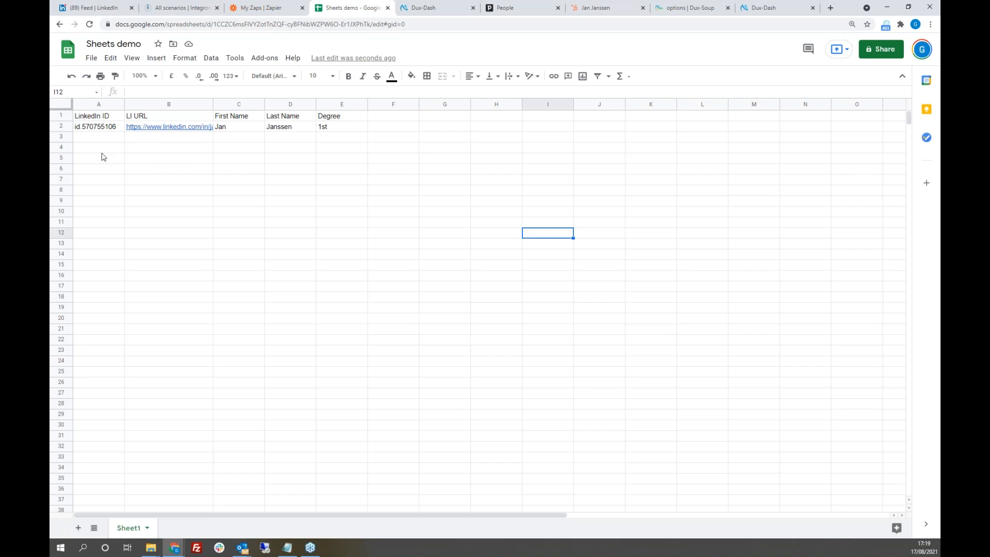
Switch to Zapier, create a new Zap in the Webinar Demo folder, and name it "Webinar demo".
click(274, 10)
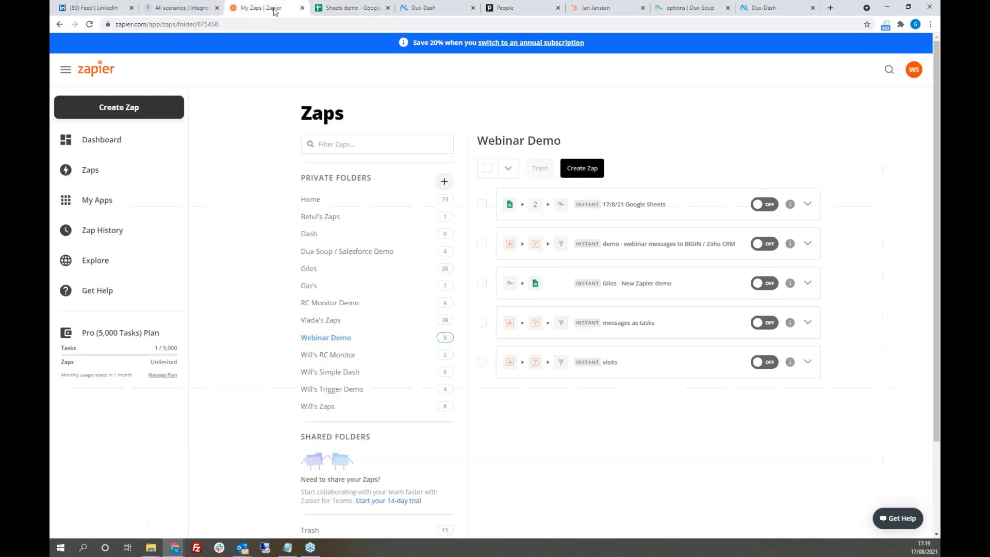
click(586, 170)
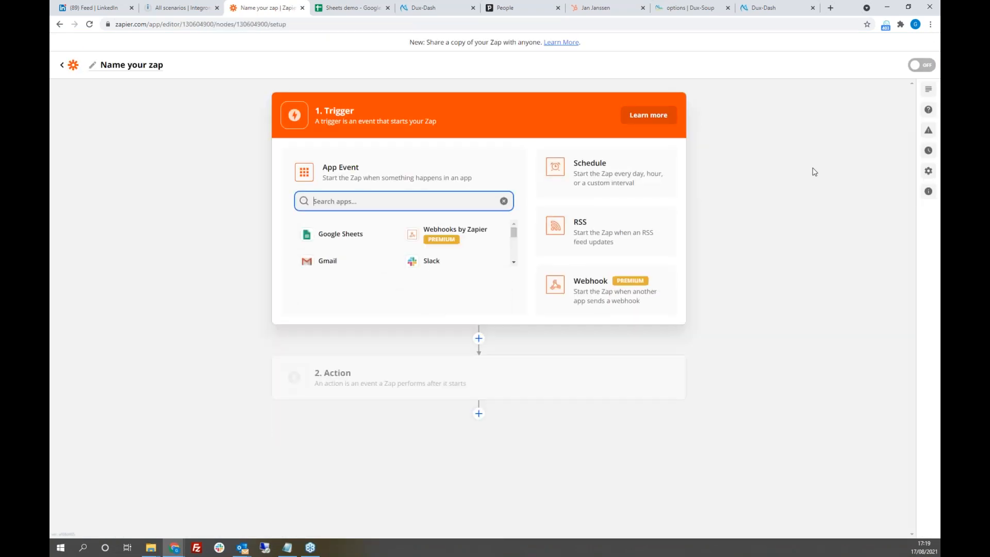
click(146, 67)
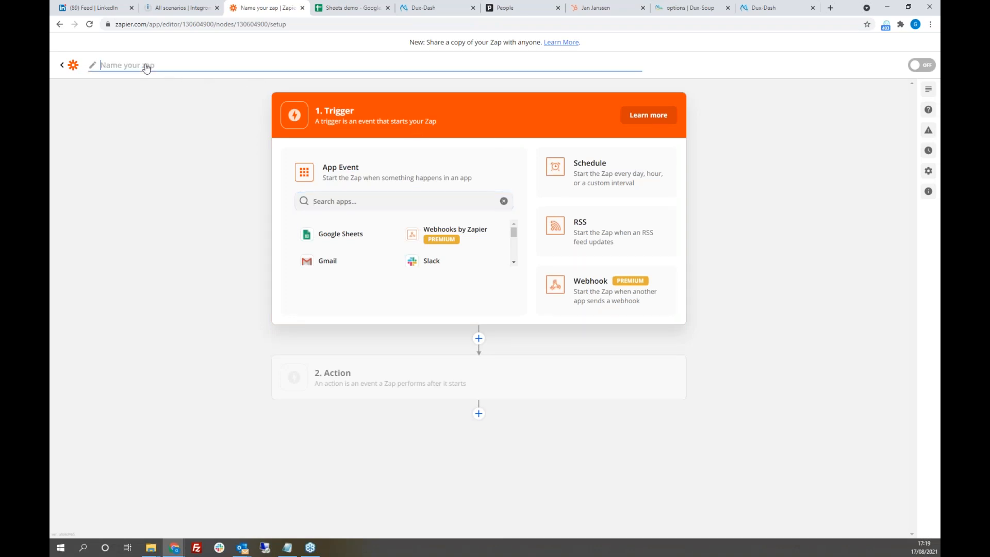
text(Webinar demo)
click(168, 117)
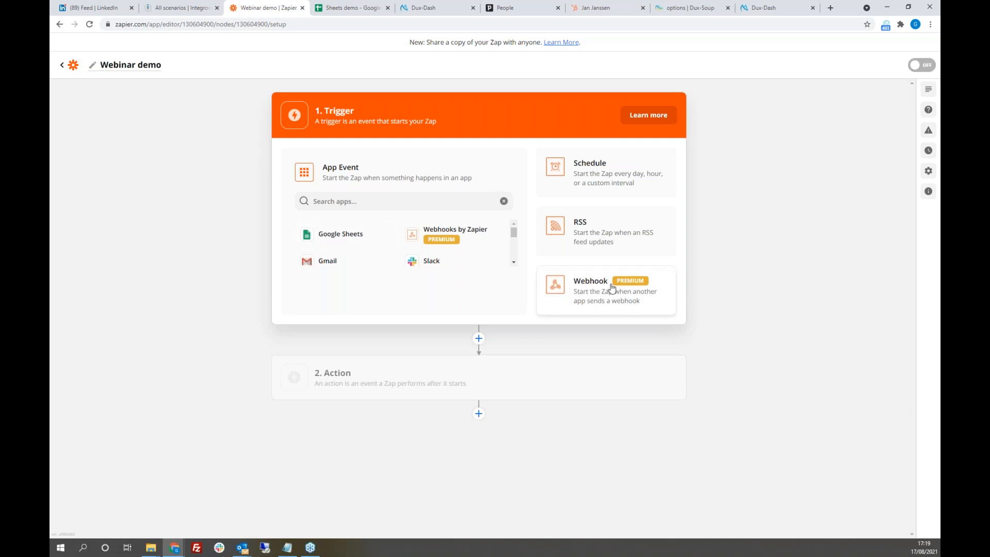
Set the Zap's trigger to Google Sheets with the New Spreadsheet Row event and continue to account selection.
click(337, 239)
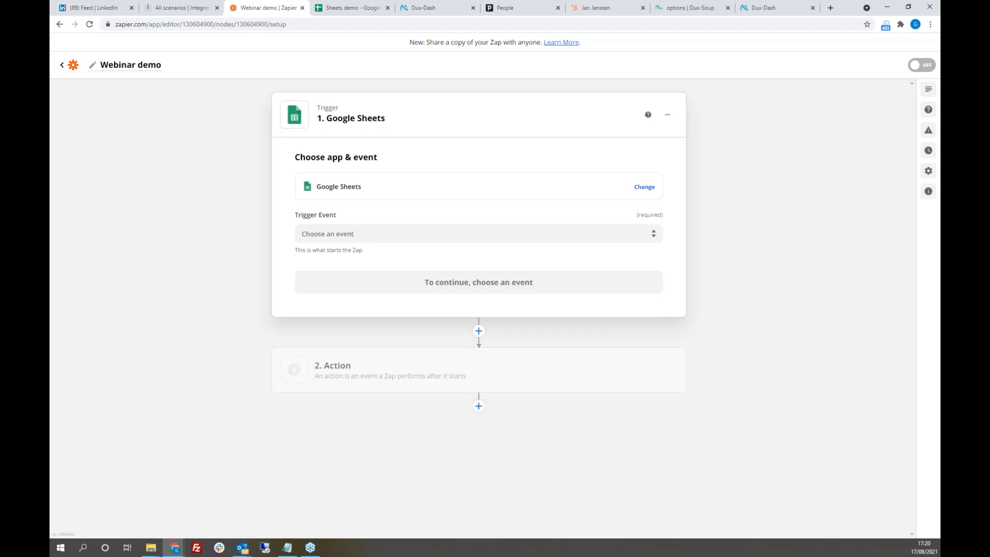
click(510, 233)
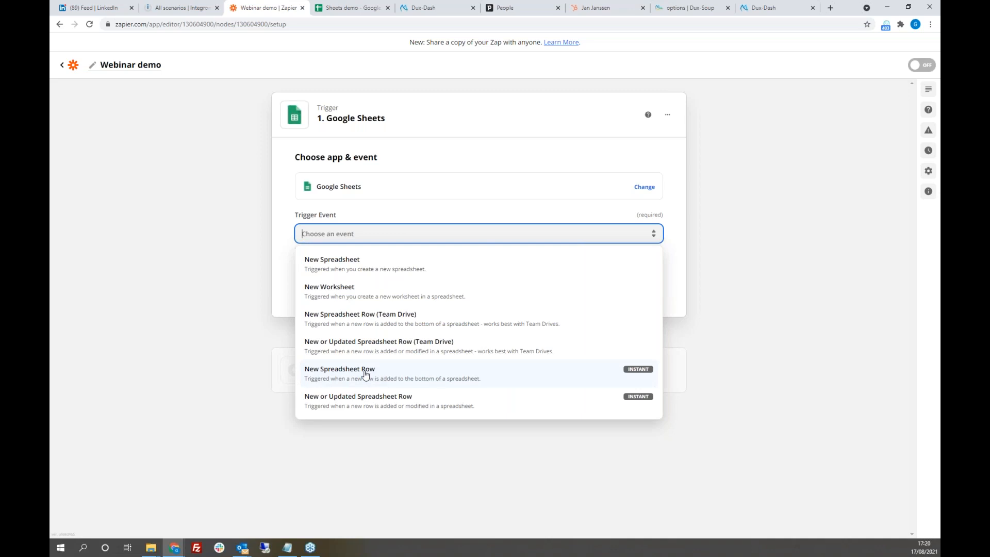
click(345, 375)
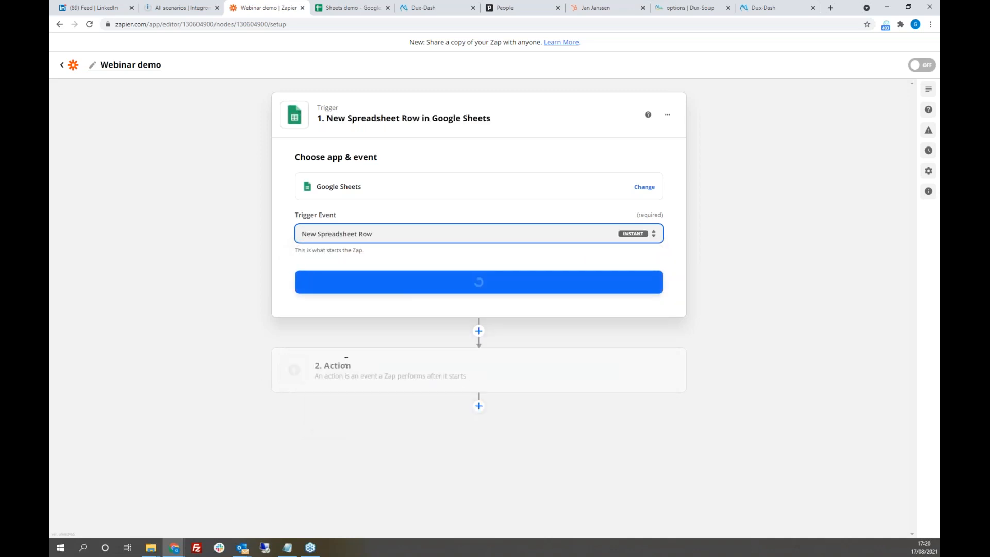
click(368, 289)
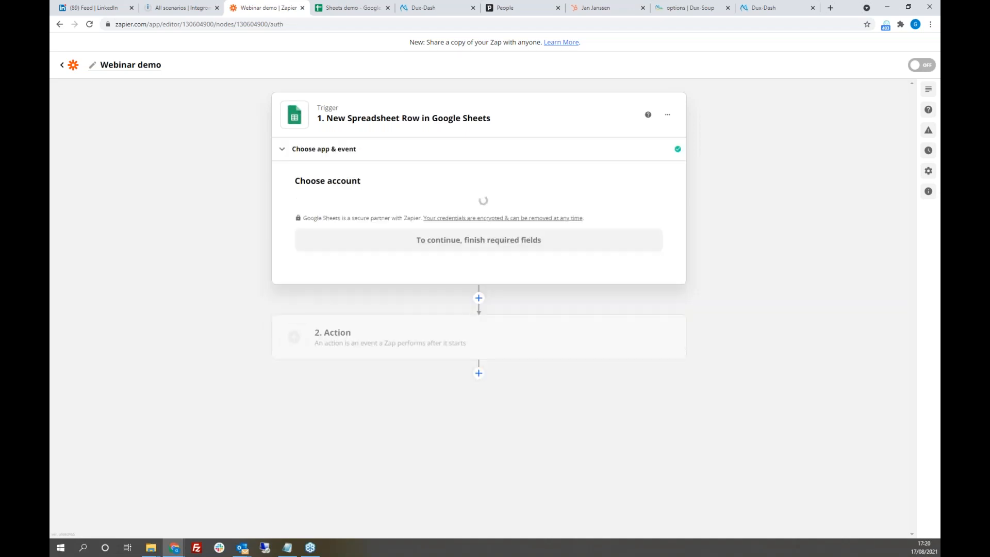
Select the Google Sheets account for the trigger and choose "Sheets demo" as its spreadsheet.
click(406, 219)
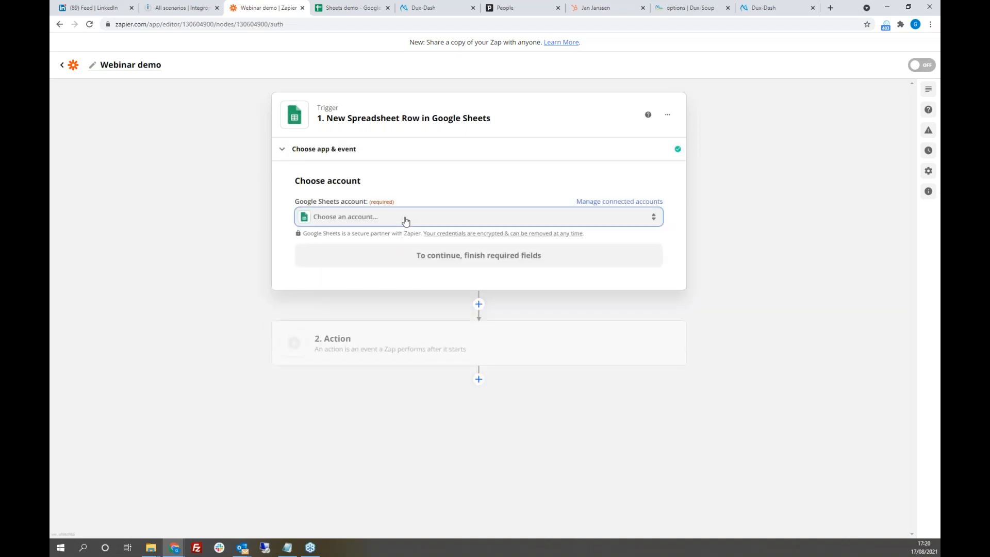
click(382, 344)
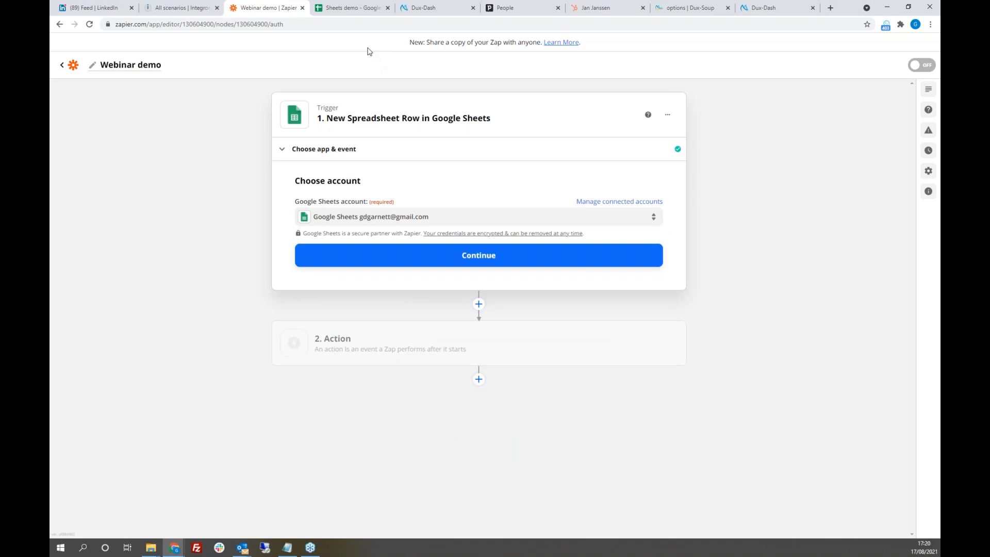
click(478, 261)
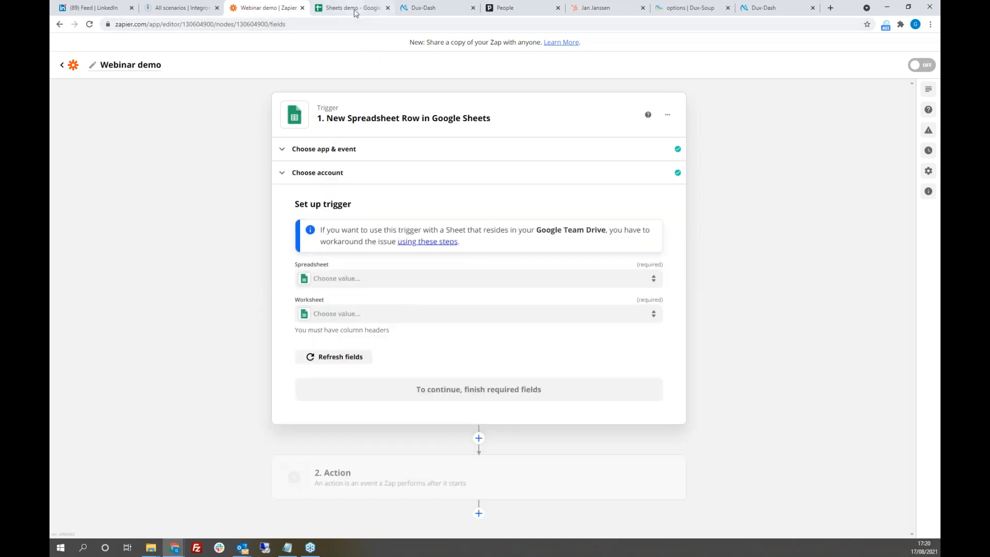
click(448, 279)
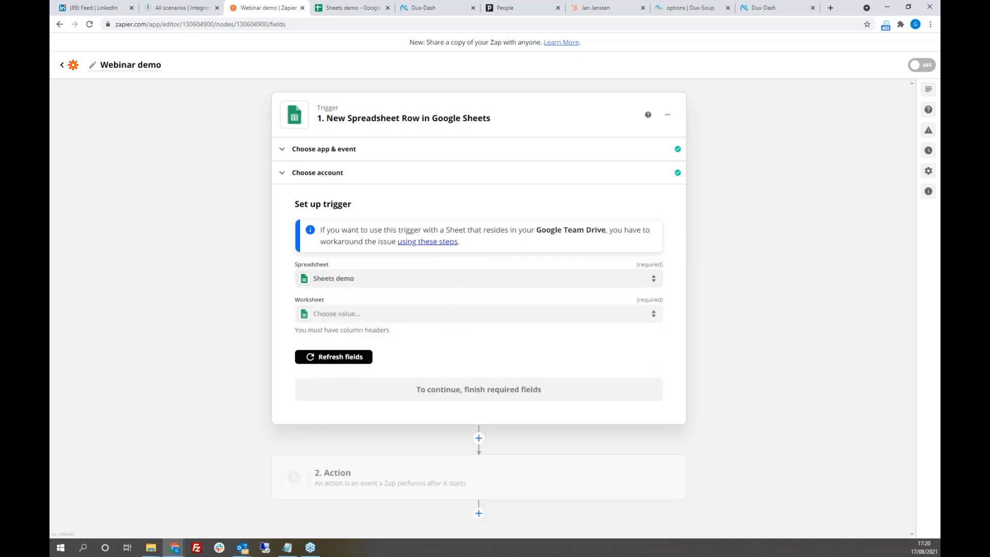
Set the trigger's worksheet to Sheet1, and test the trigger against the row data in the source sheet.
click(353, 314)
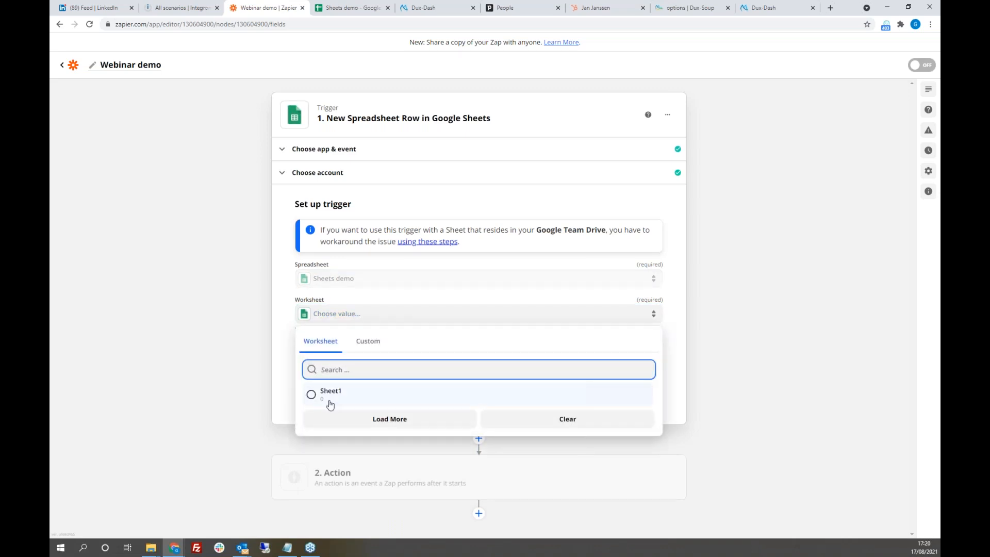
click(331, 392)
click(491, 391)
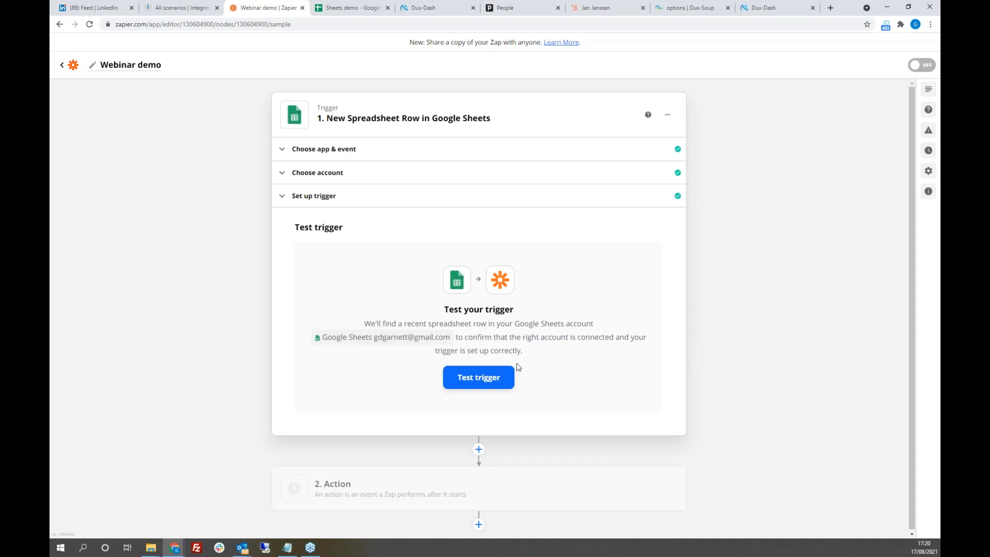
click(485, 378)
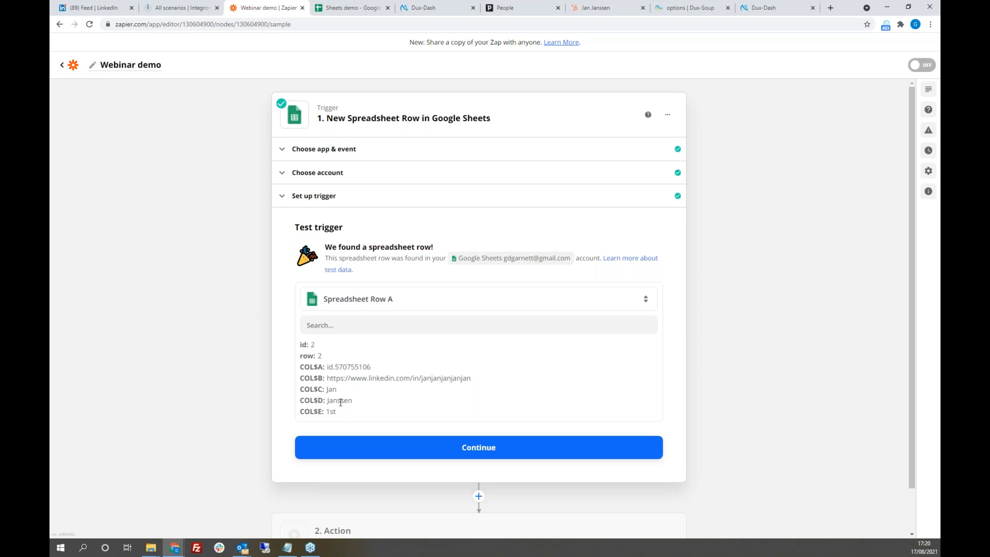
click(348, 8)
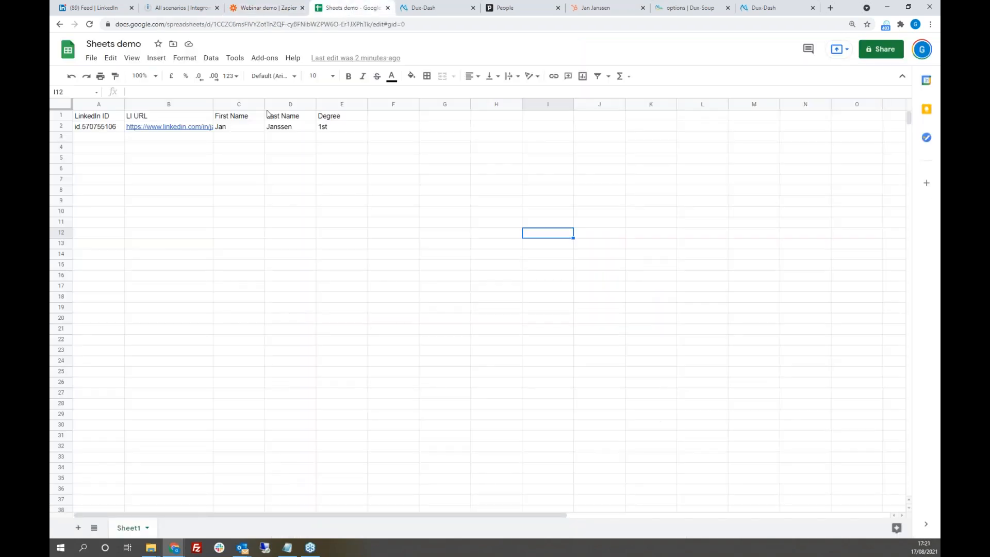
click(257, 12)
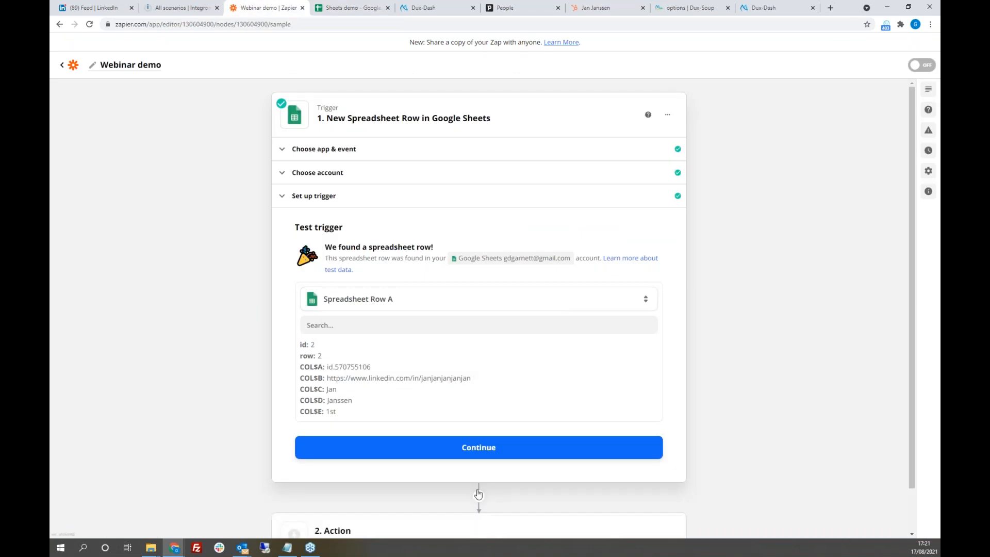
Add a Filter step that continues only if Degree (Text) Contains 1, and test it with the sample data.
click(488, 448)
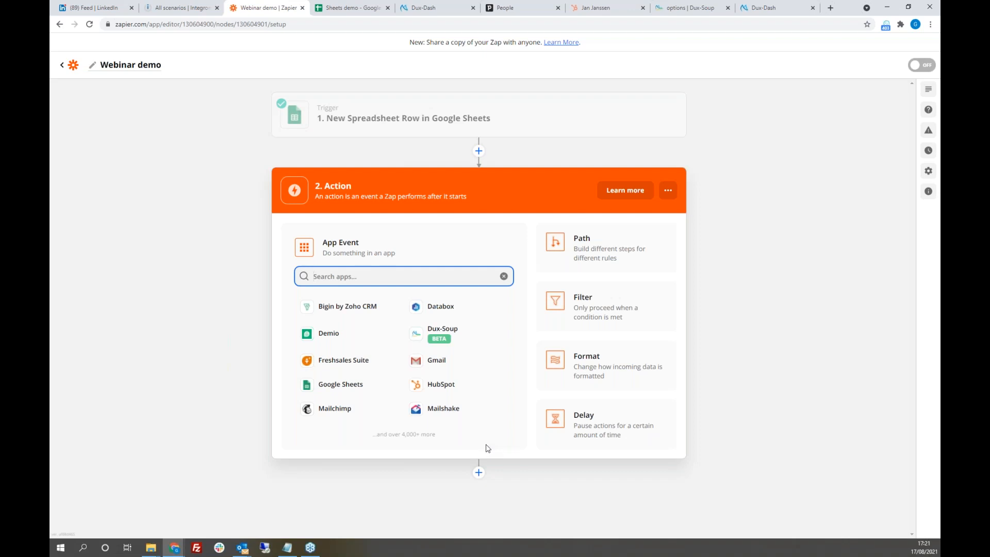
click(594, 311)
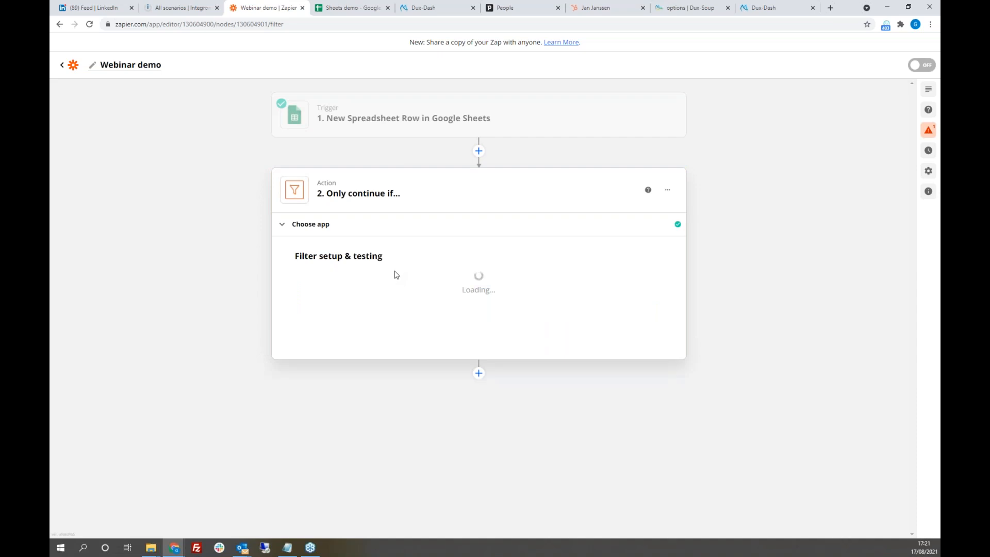
click(342, 293)
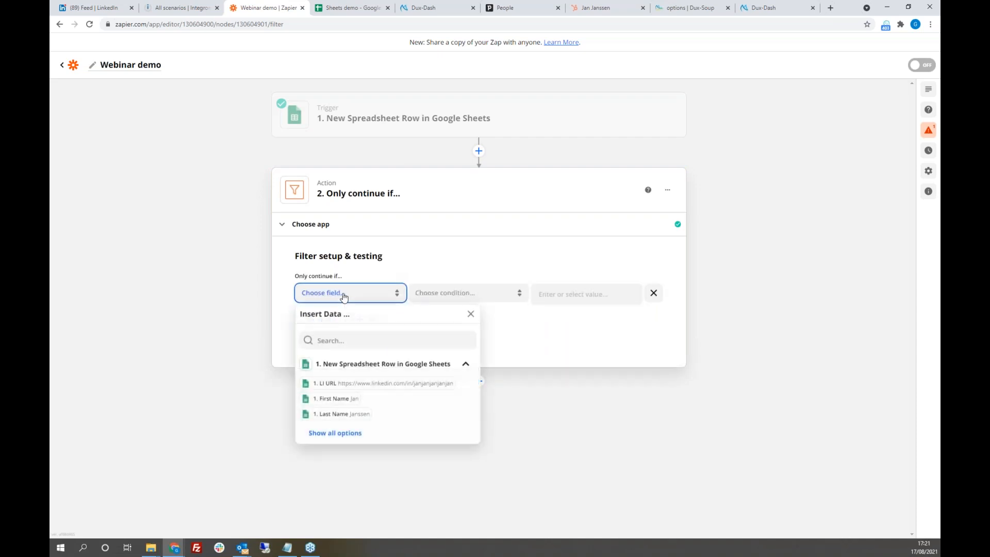
click(345, 438)
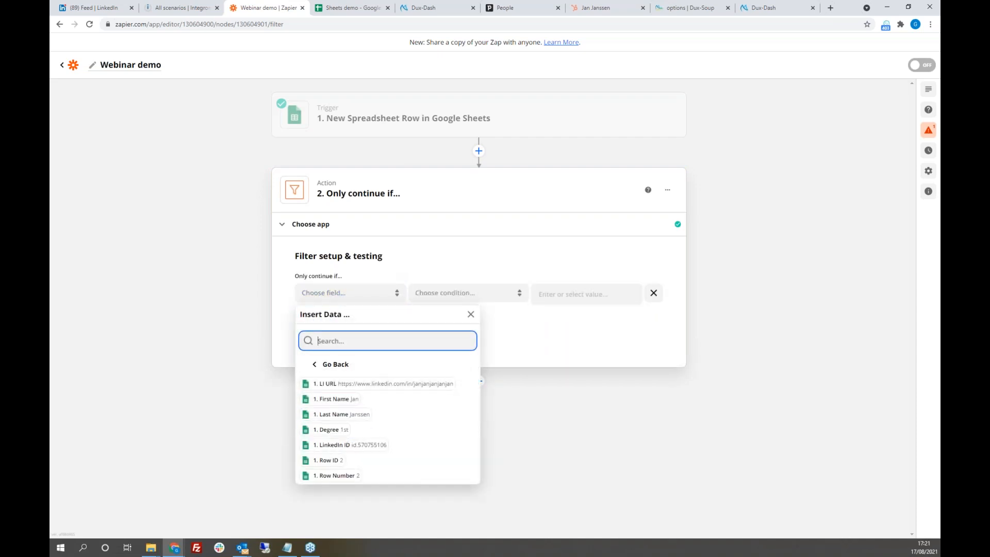
click(331, 431)
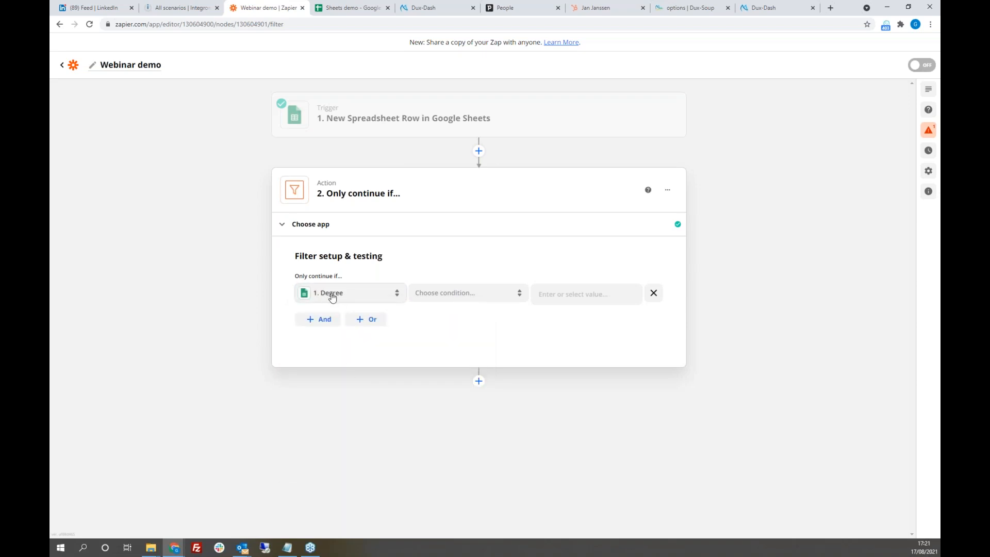
click(490, 294)
click(444, 322)
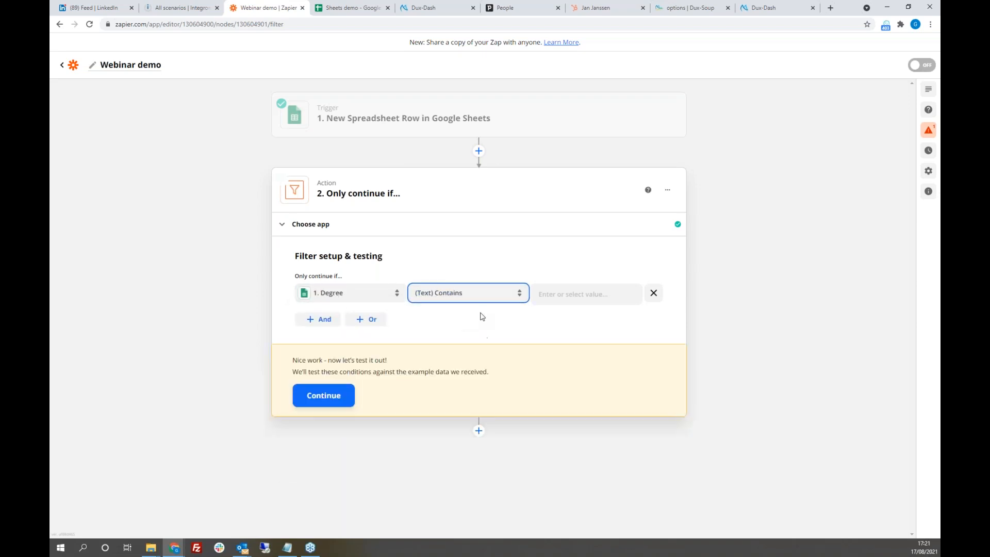
click(560, 293)
text(1)
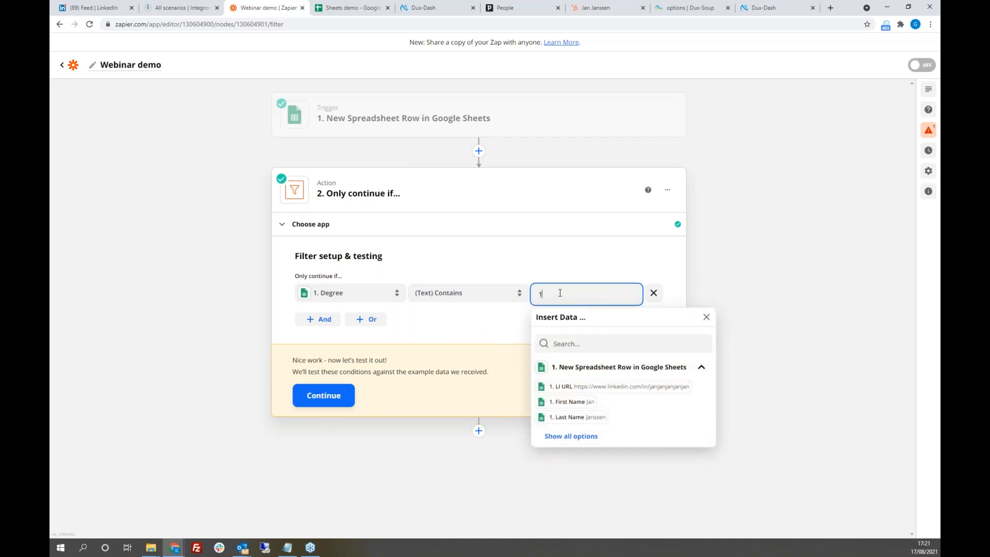
click(774, 260)
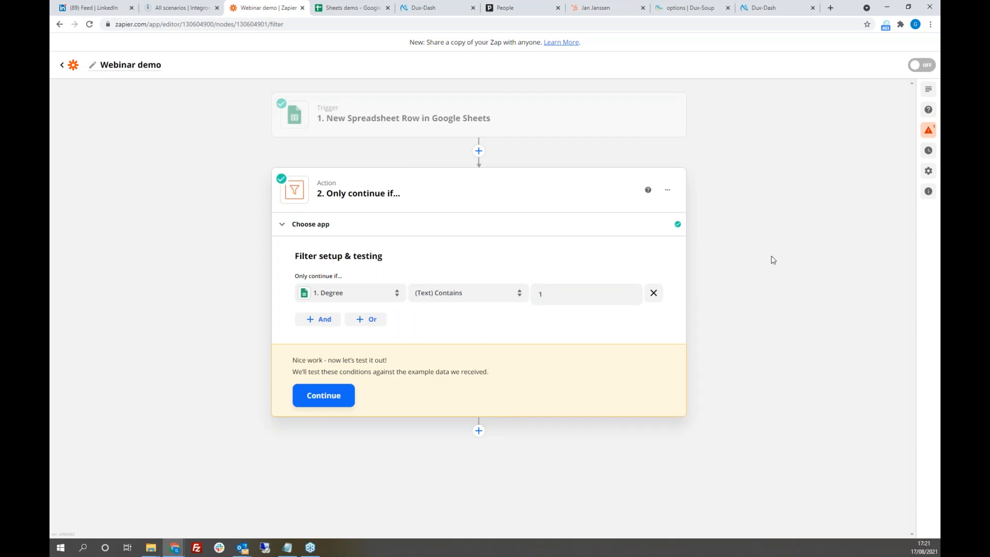
click(331, 400)
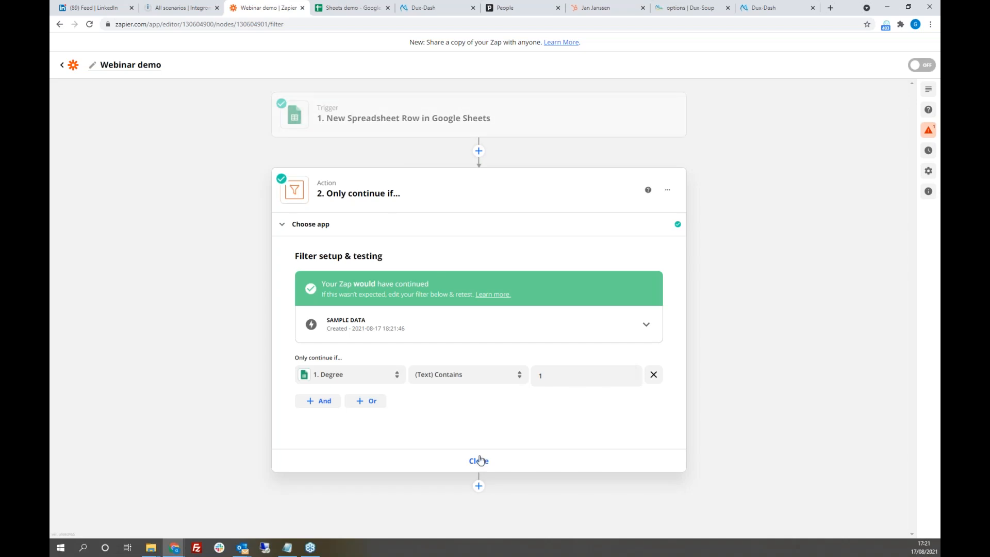
Add a latest-version Dux-Soup action after the filter with Enroll Profile as its event, and continue to account selection.
click(478, 485)
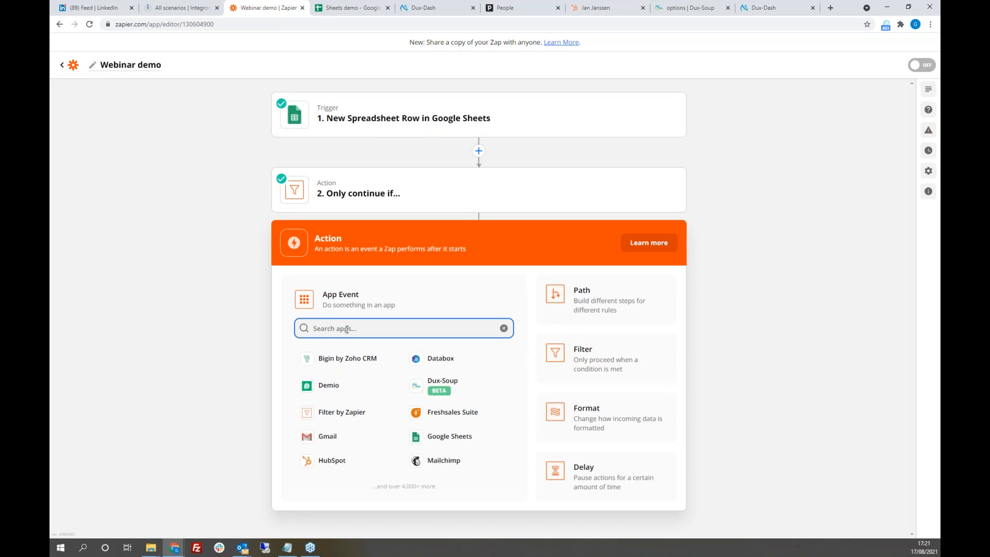
text(dux)
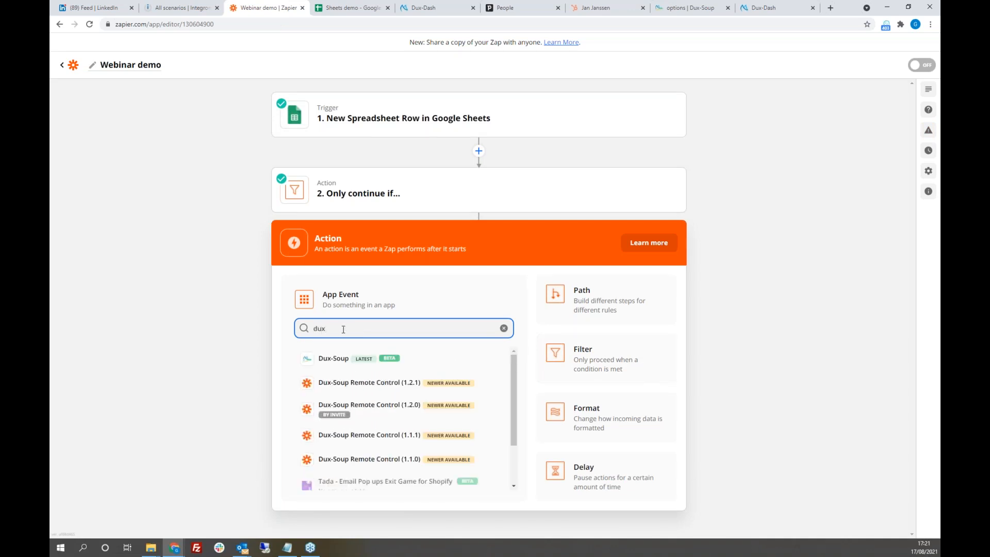
click(358, 363)
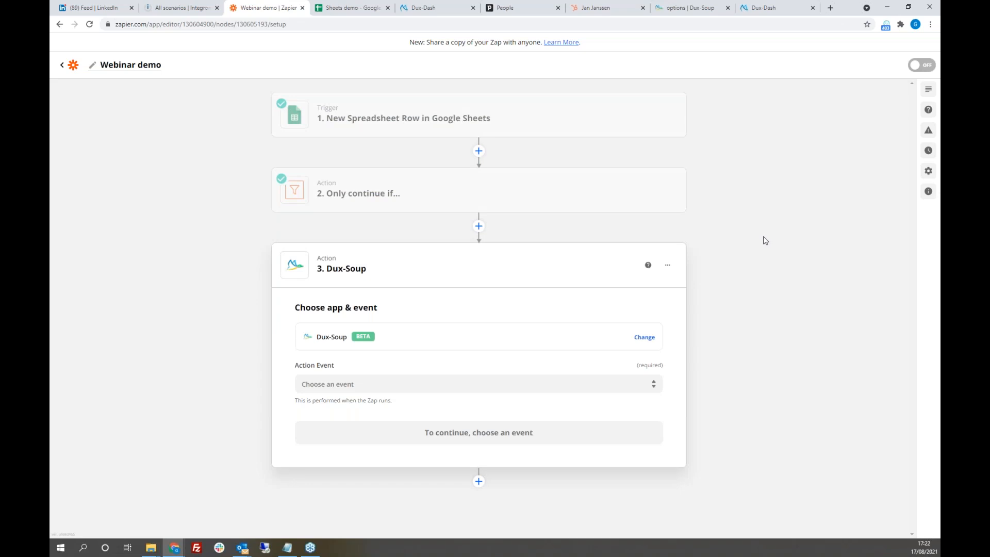
click(466, 386)
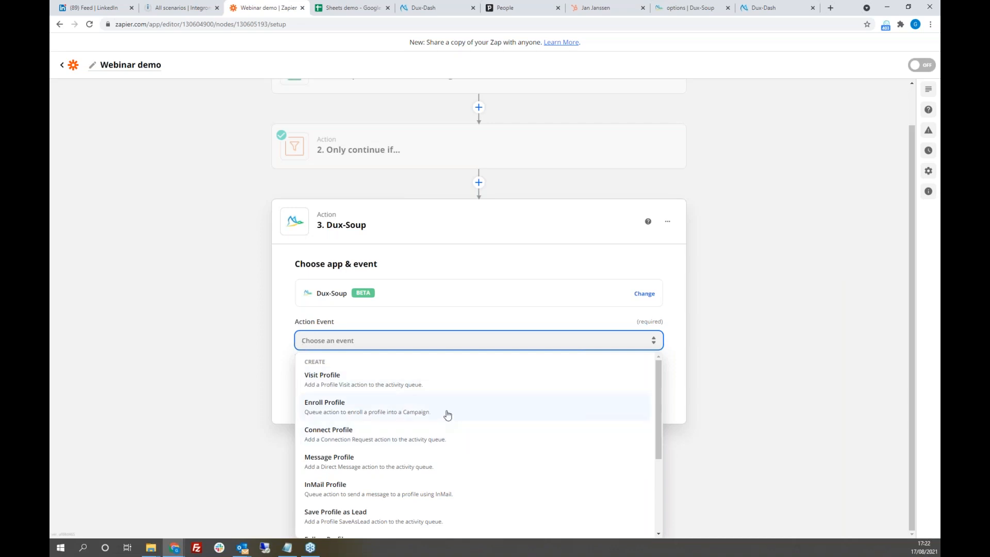
scroll(505, 432, down, 2)
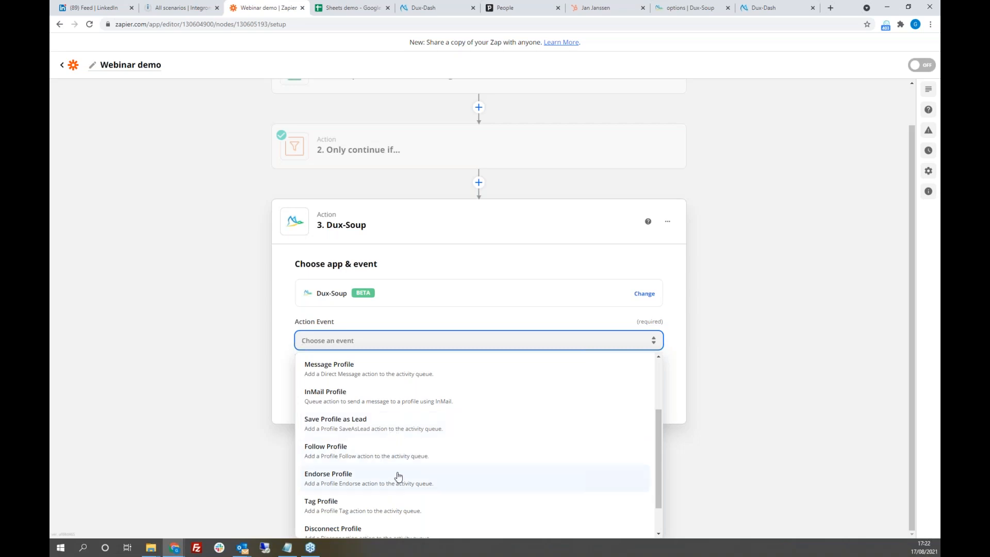
scroll(477, 472, down, 1)
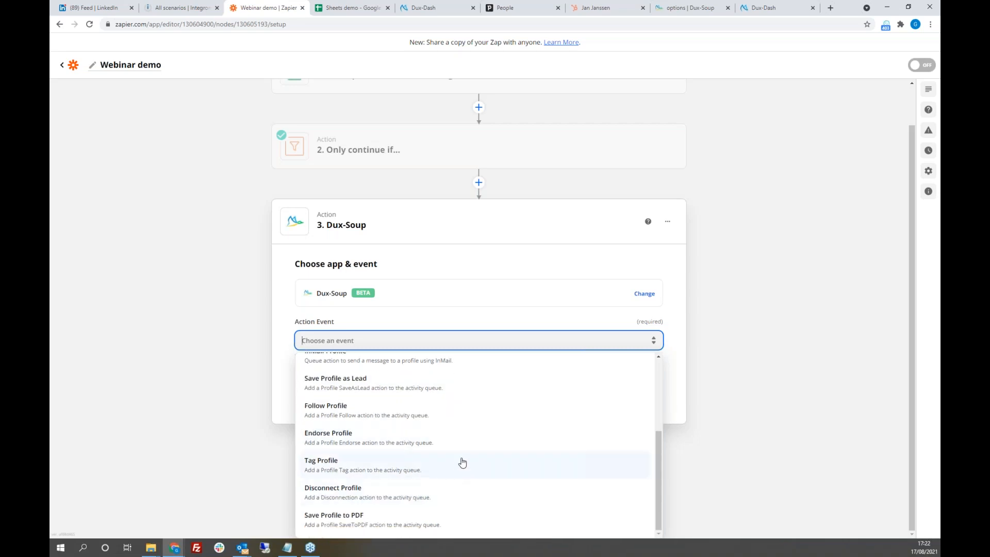
scroll(497, 437, up, 3)
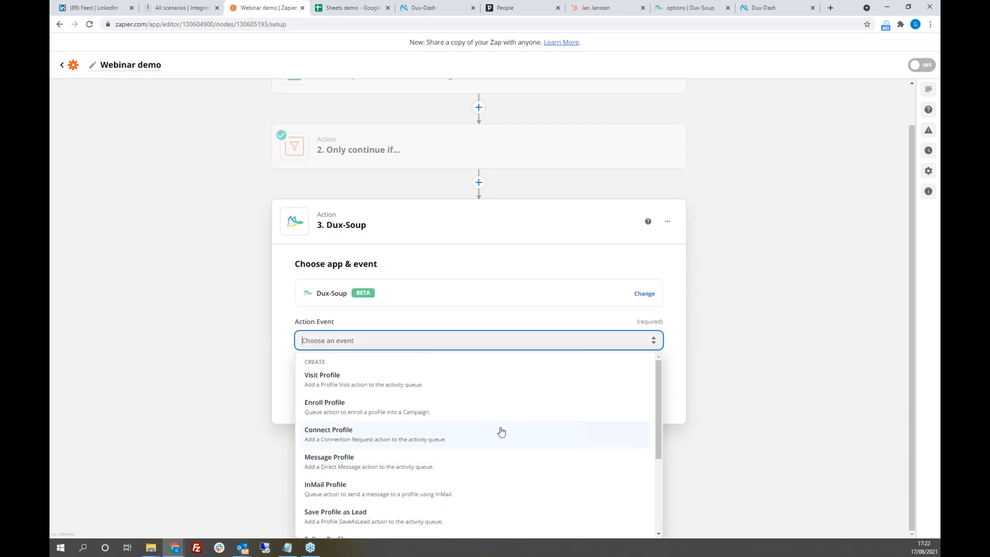
click(379, 408)
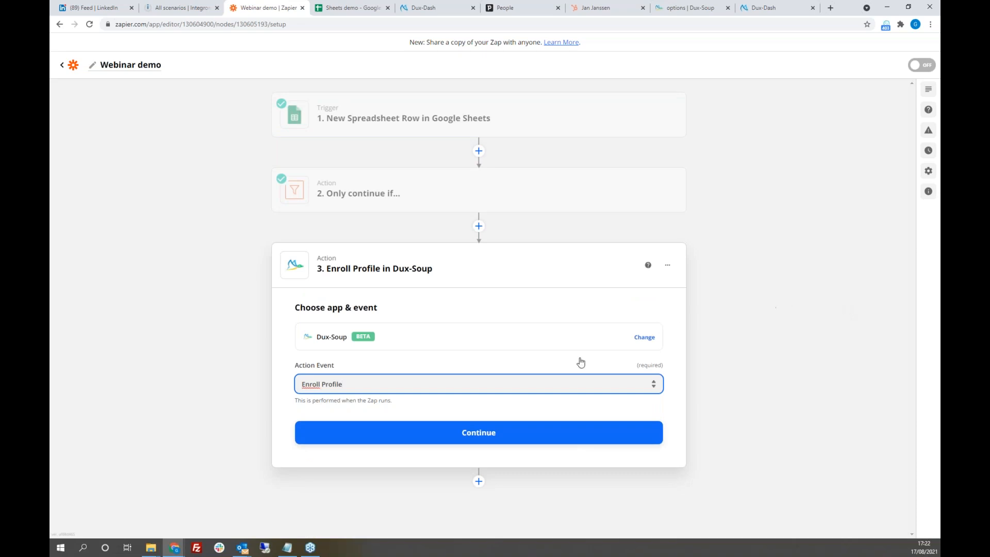
click(480, 433)
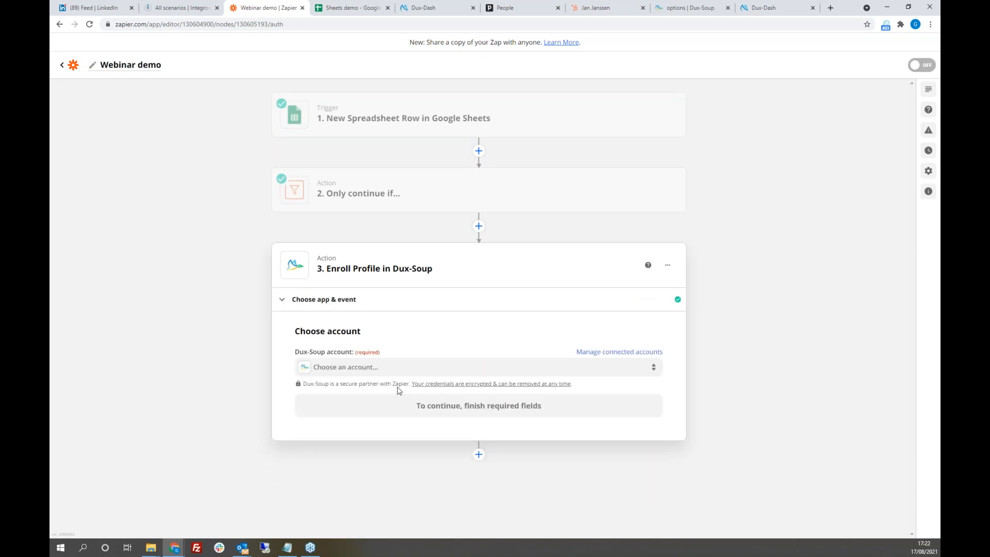
Check the Remote Control details in the Dux-Soup options, and select the matching Dux-Soup Remote Control account for the Enroll Profile action.
click(458, 374)
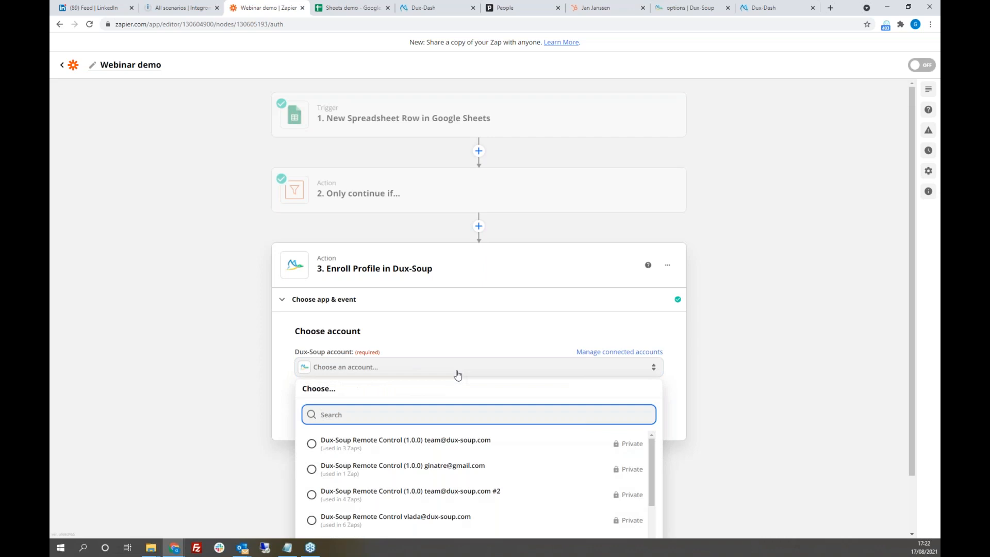
click(691, 9)
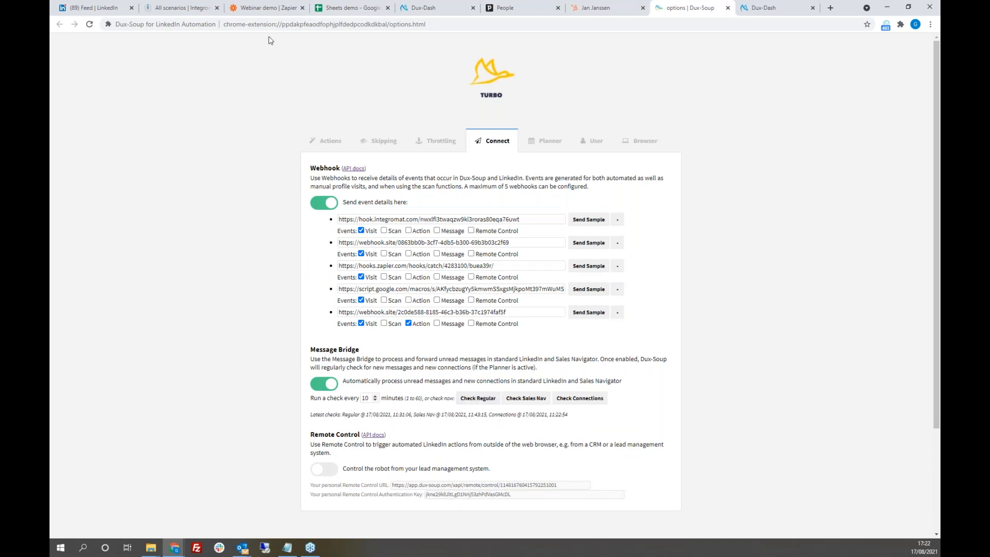
click(256, 10)
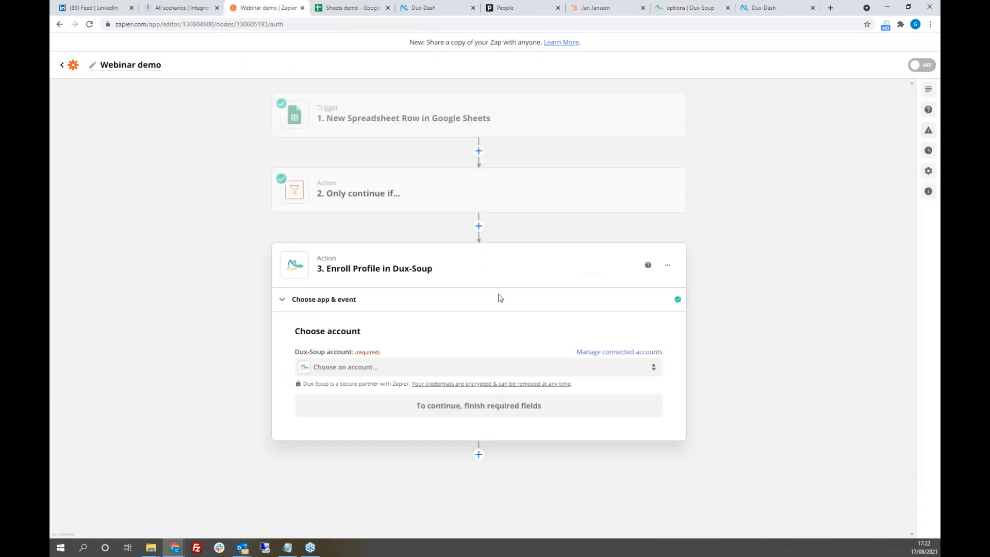
click(542, 366)
scroll(755, 333, down, 1)
scroll(491, 459, down, 3)
click(312, 418)
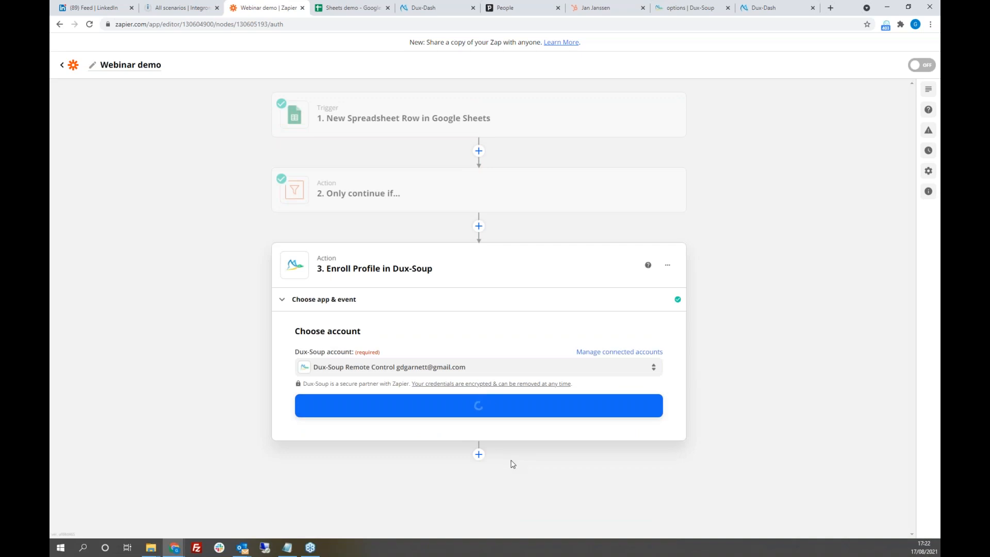
click(467, 410)
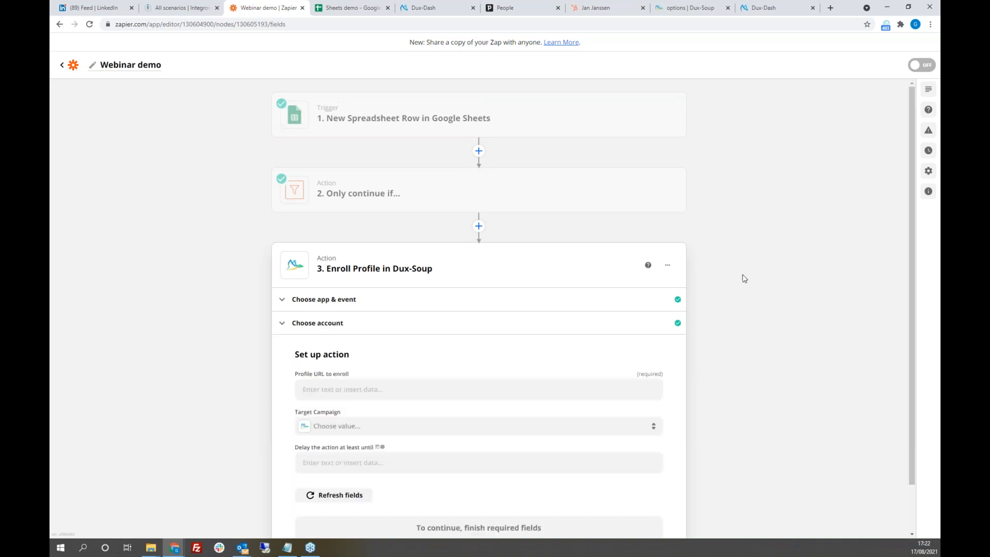
Map the LI URL field from the new spreadsheet row to the Enroll Profile action's Profile URL.
scroll(769, 279, down, 1)
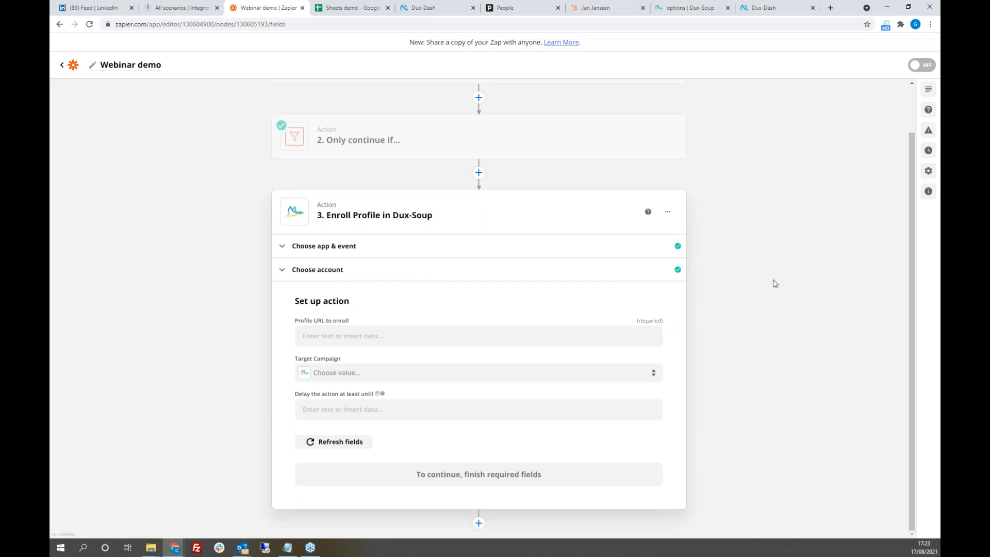
click(424, 337)
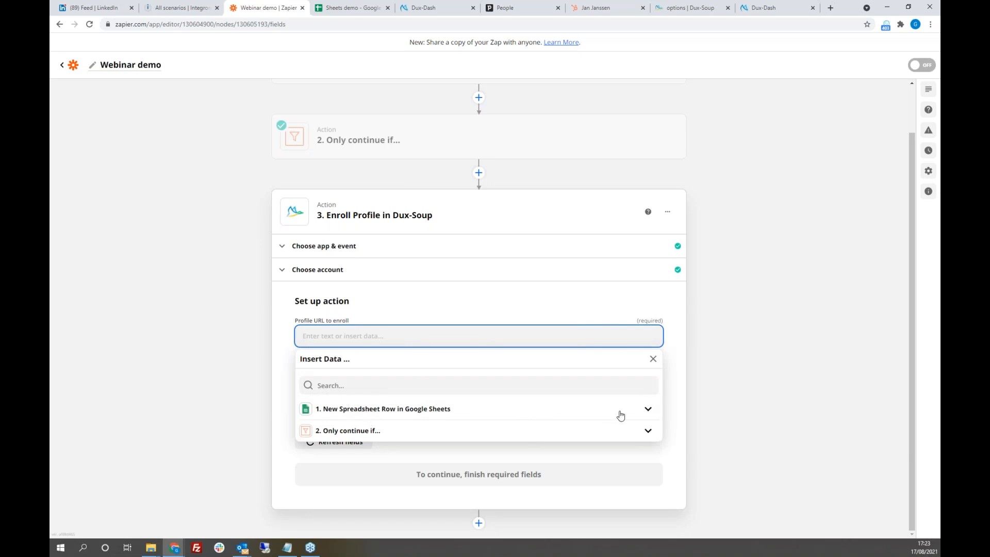
click(649, 409)
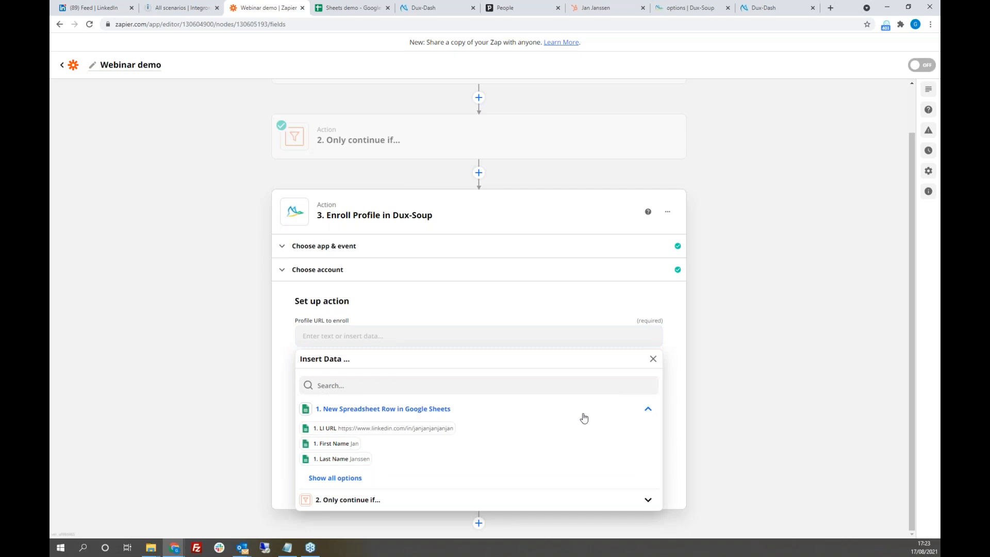
click(378, 431)
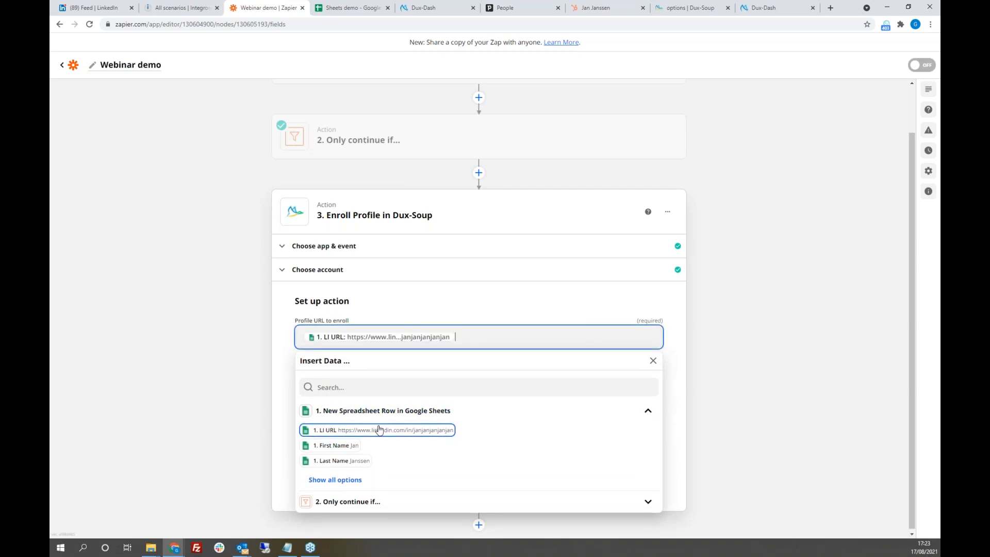
click(679, 331)
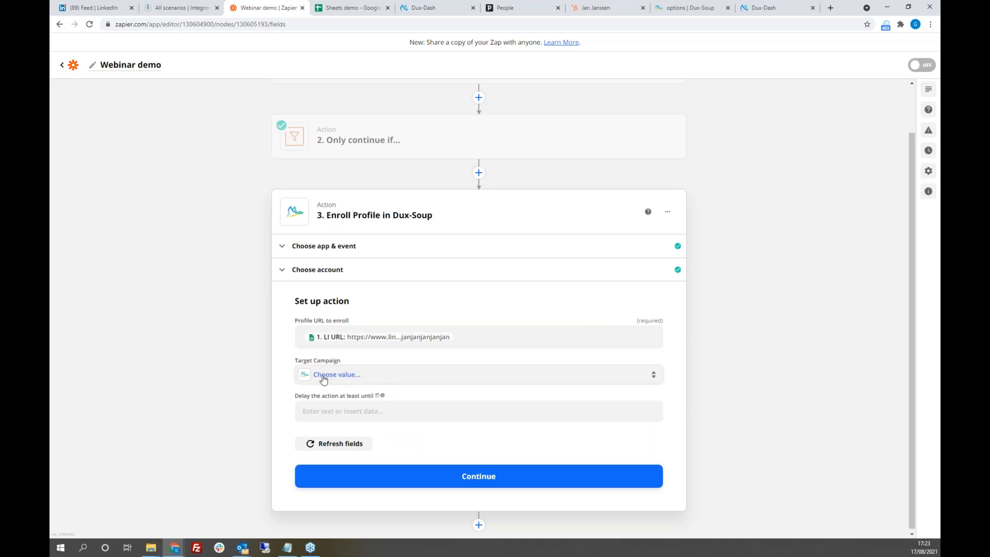
Choose concept webinar schedule as the Enroll Profile action's target campaign.
click(367, 379)
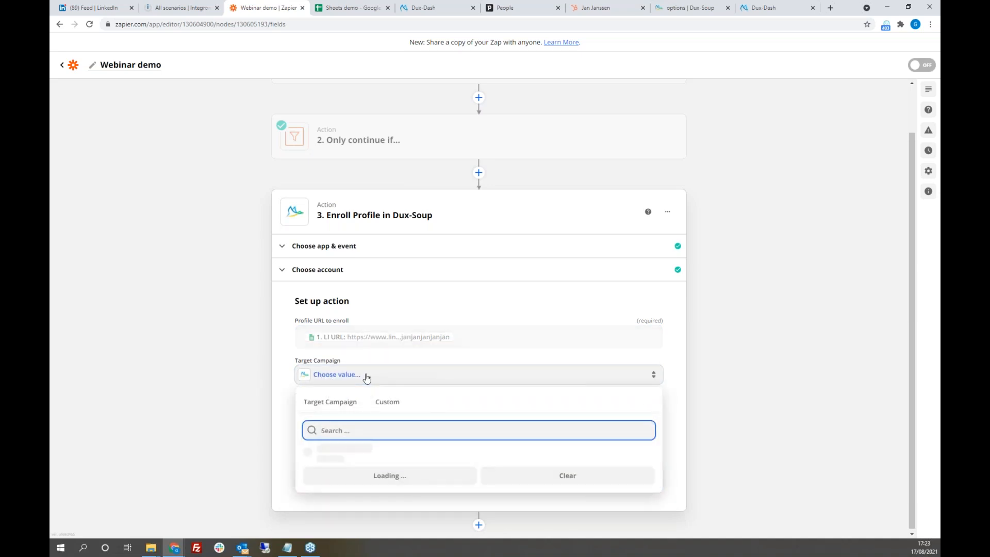
scroll(722, 309, down, 2)
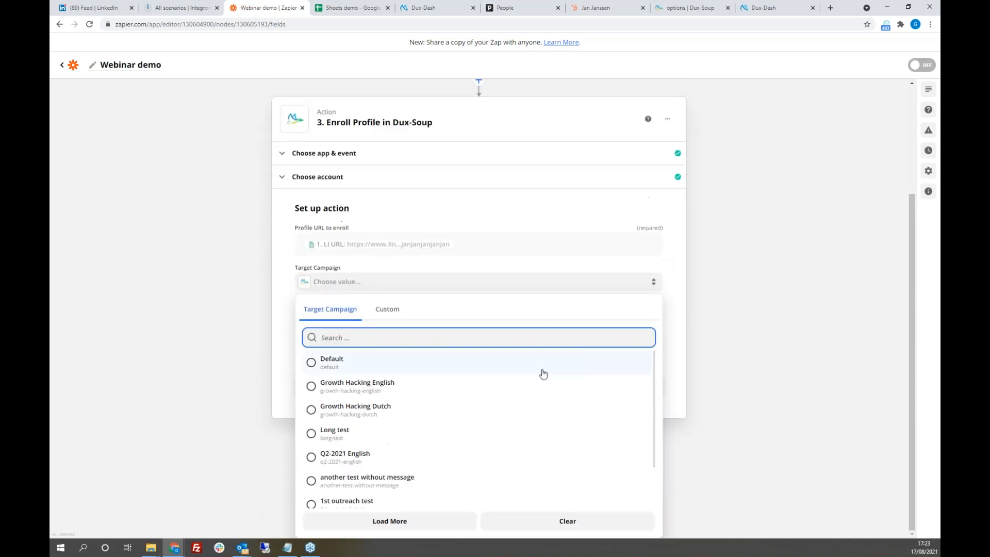
scroll(539, 408, down, 1)
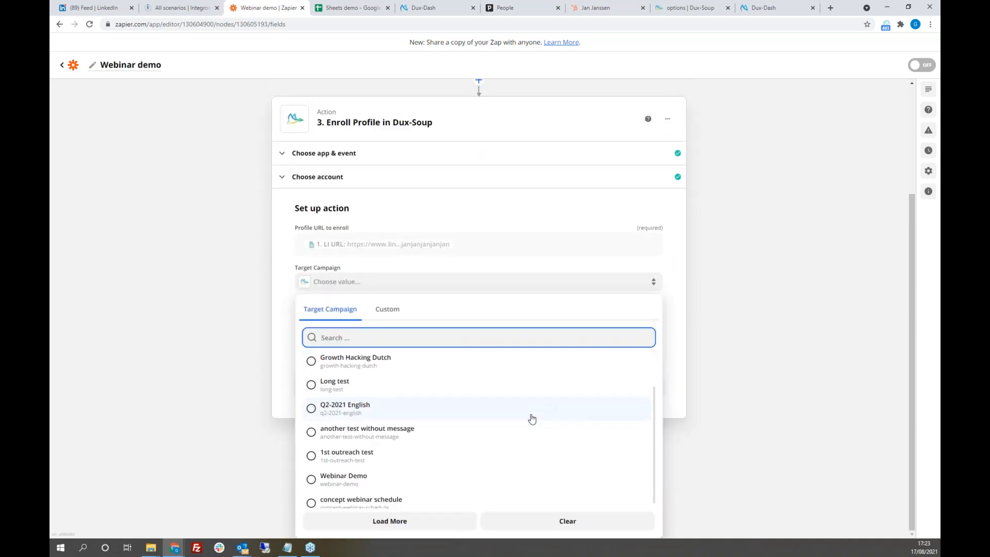
click(312, 497)
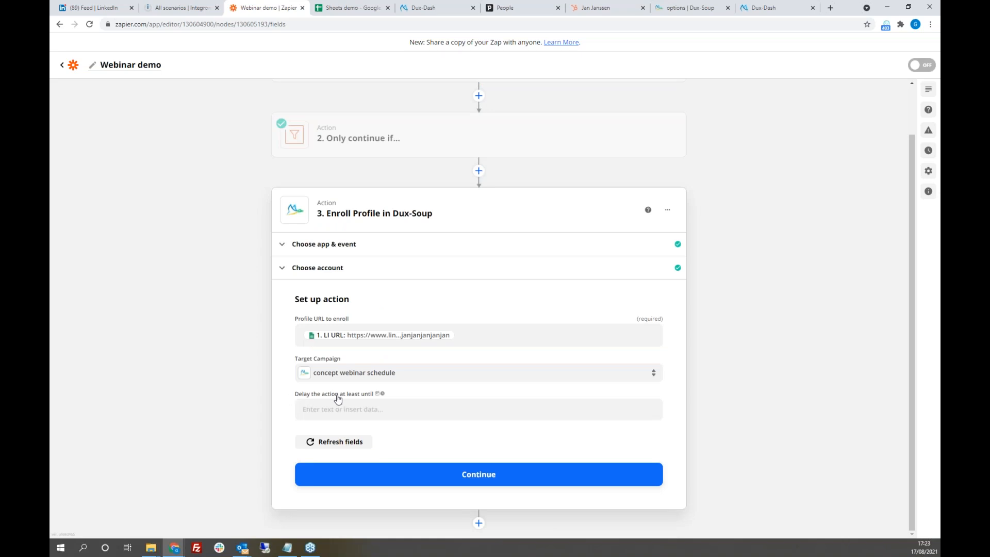
Copy the "tomorrow at noon" example from Zapier's date/time field help, and enter it as the Enroll Profile action's delay.
mouse_move(381, 398)
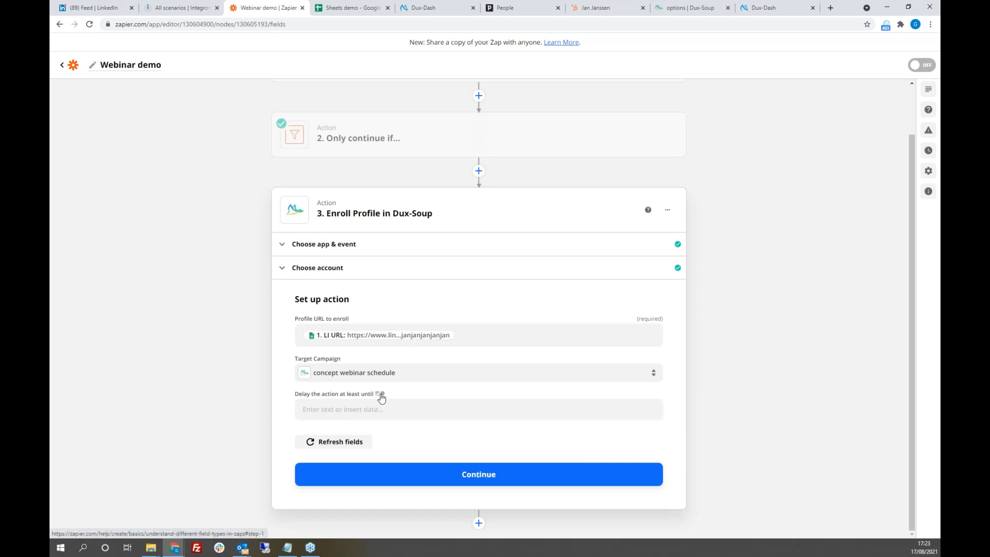
click(382, 395)
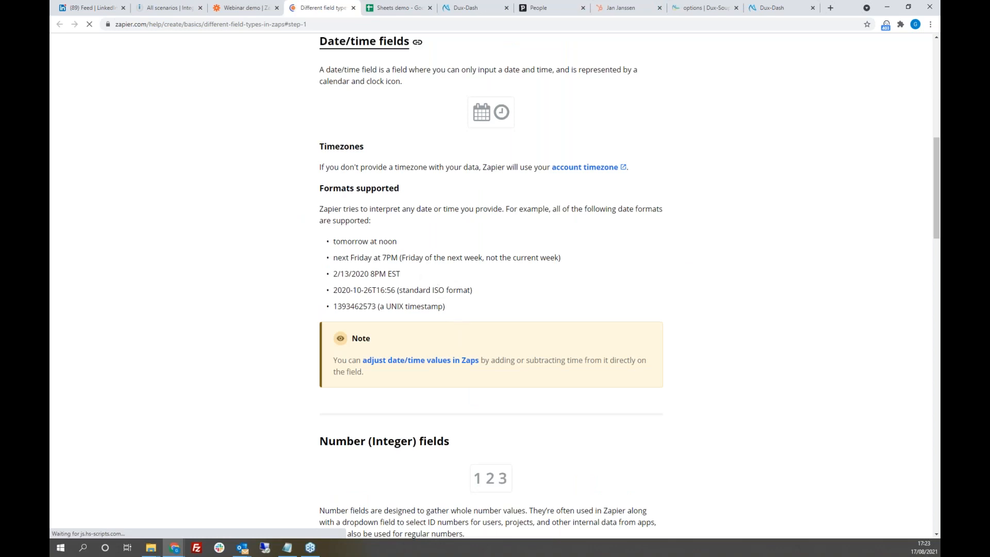
drag(397, 241, 332, 249)
key(ctrl+c)
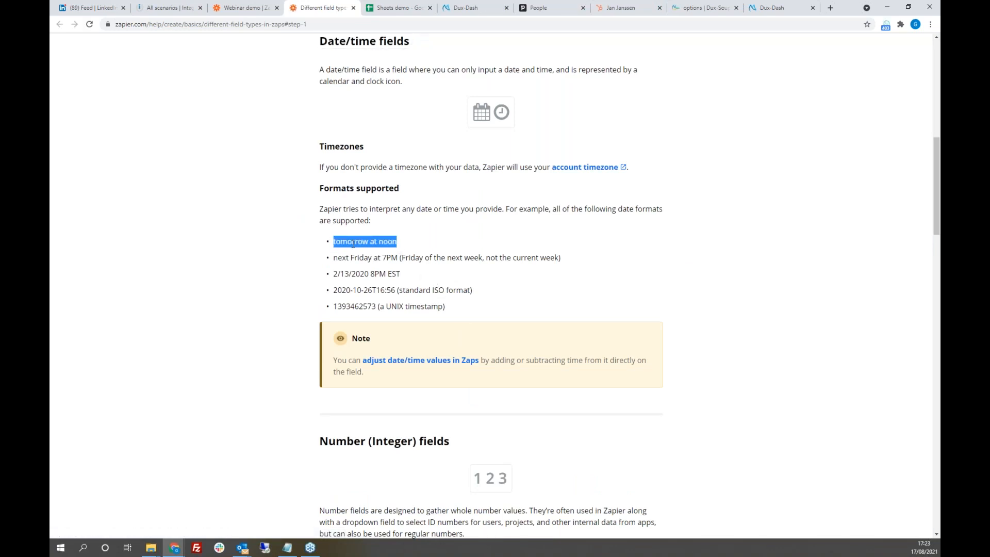
click(242, 8)
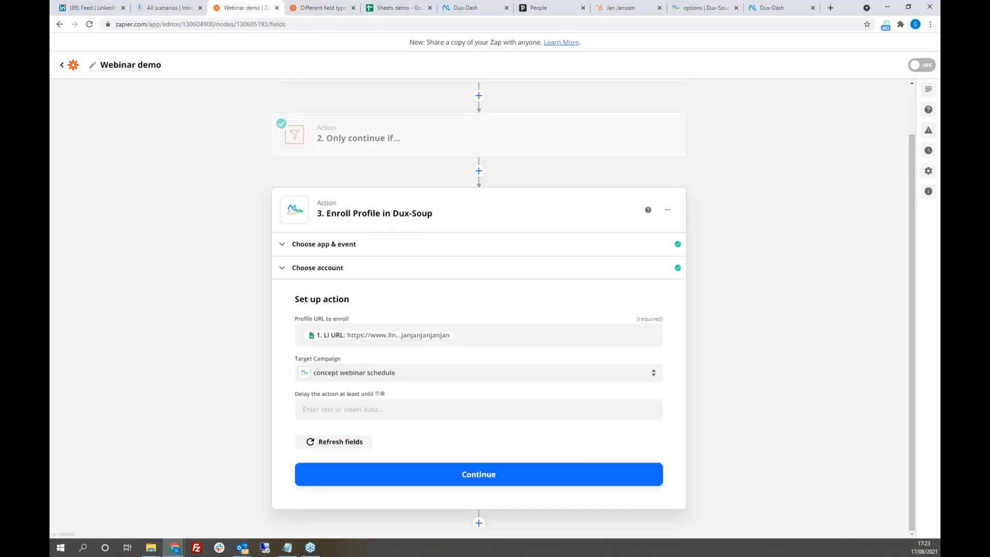
click(415, 408)
key(ctrl+v)
click(686, 393)
Test the Enroll Profile action, and check the refreshed Queued Activity list in Dux-Dash for the command.
click(488, 477)
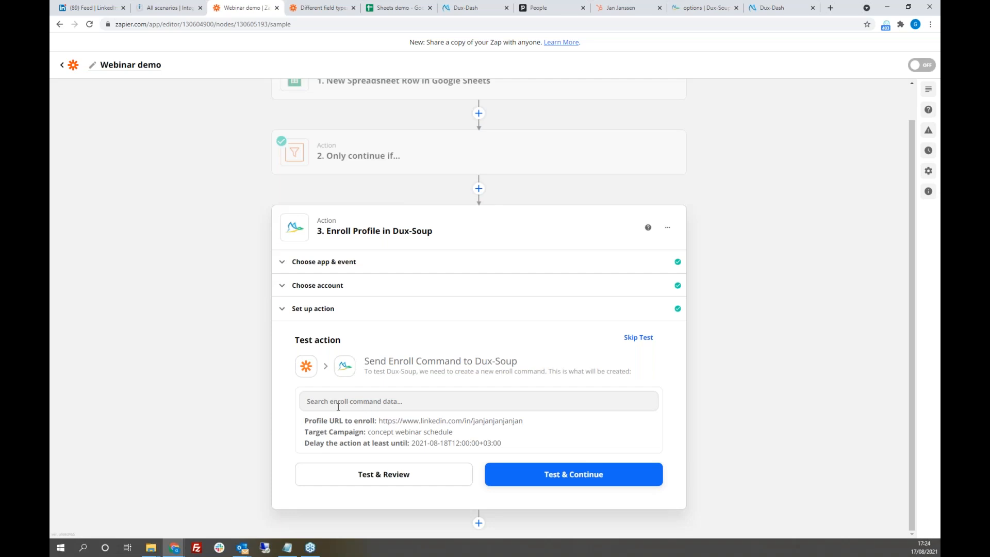
click(587, 478)
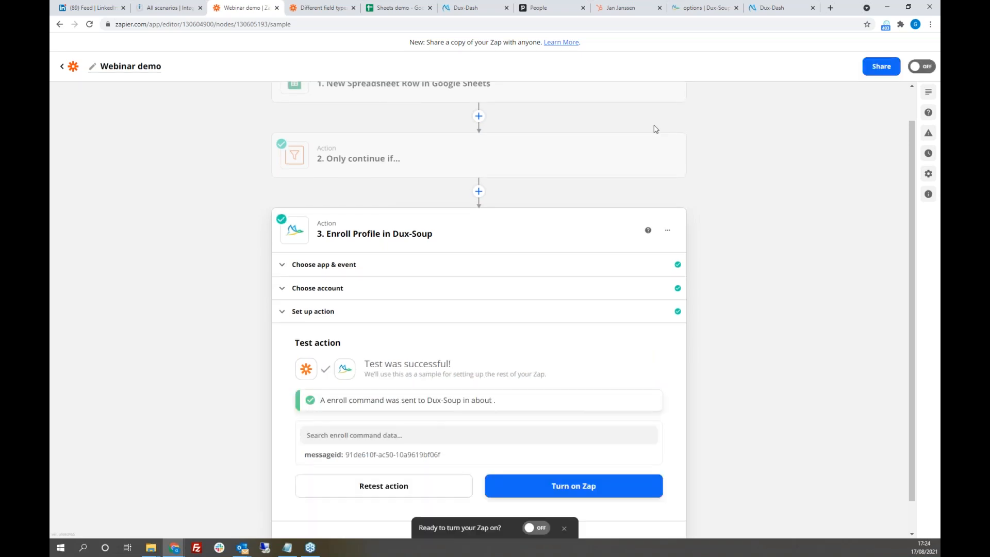
click(788, 10)
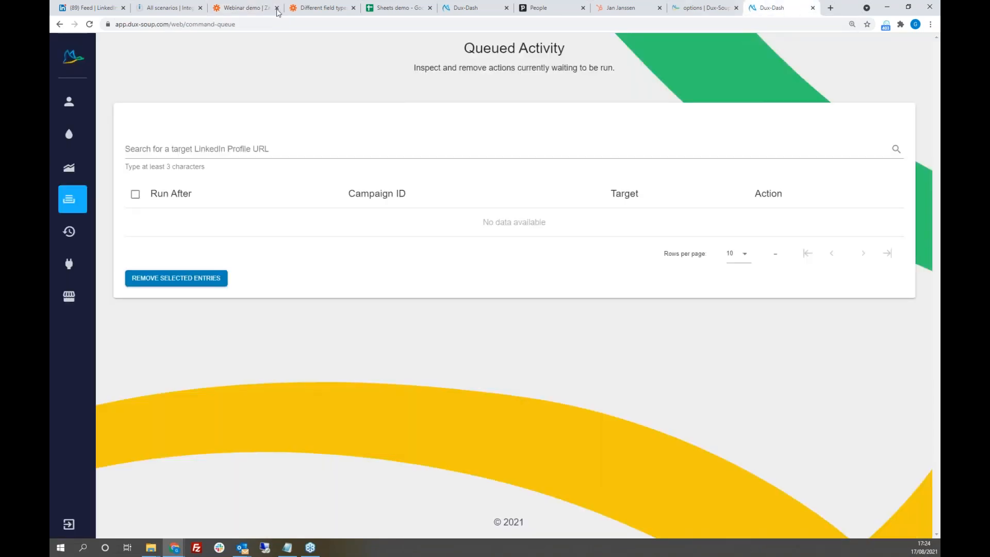
click(90, 25)
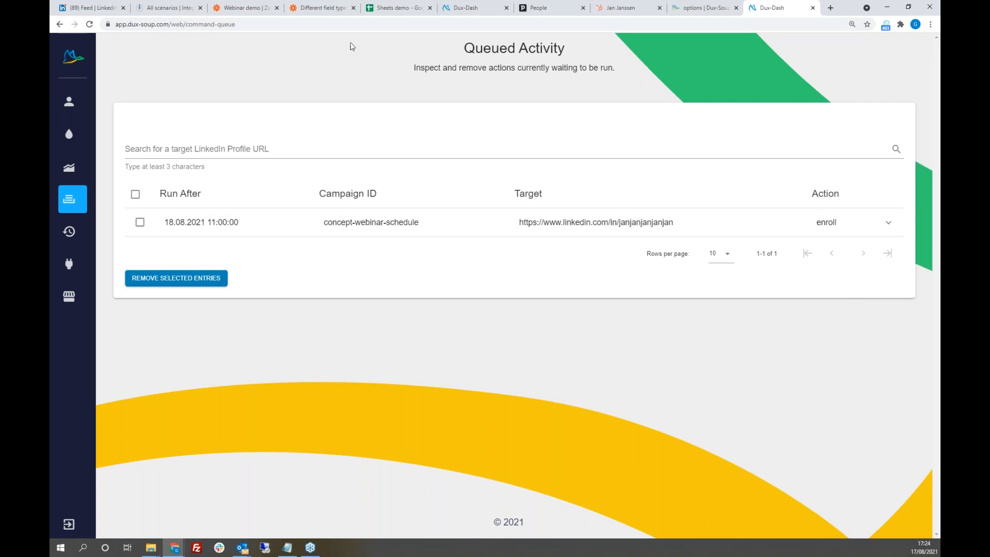
Back in the Zapier Zap, add a Dux-Soup action after the enroll step with Endorse Profile as its event, and continue to account selection.
click(247, 9)
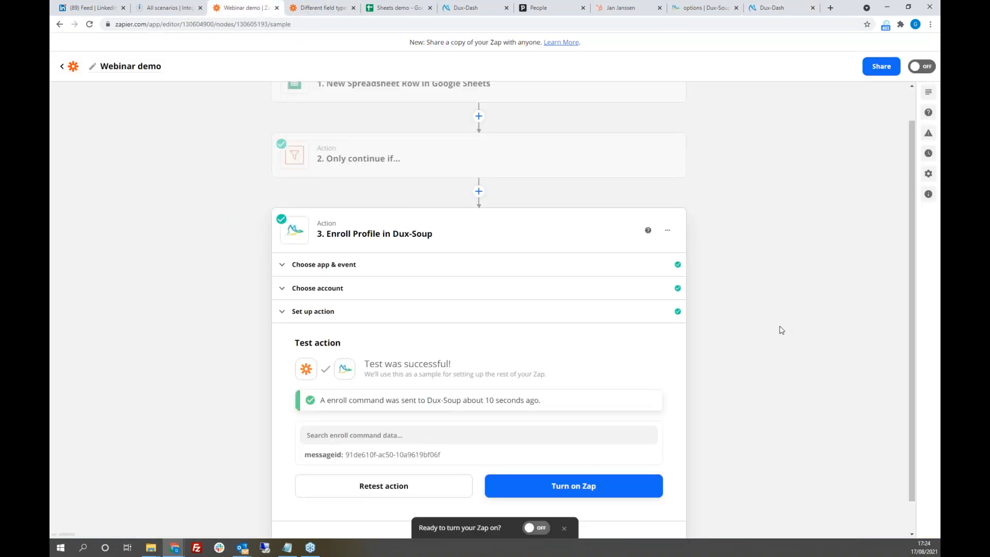
scroll(781, 331, down, 1)
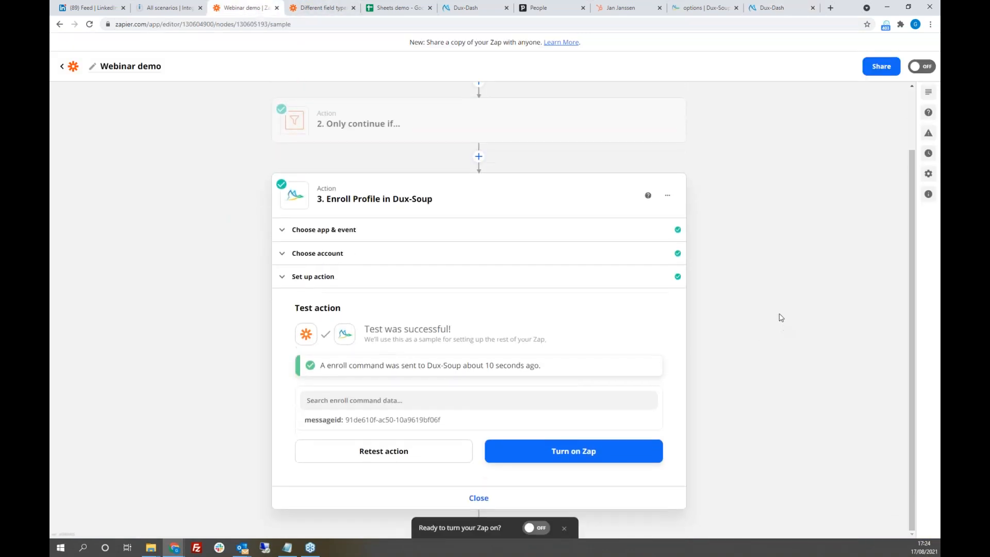
click(478, 499)
click(479, 302)
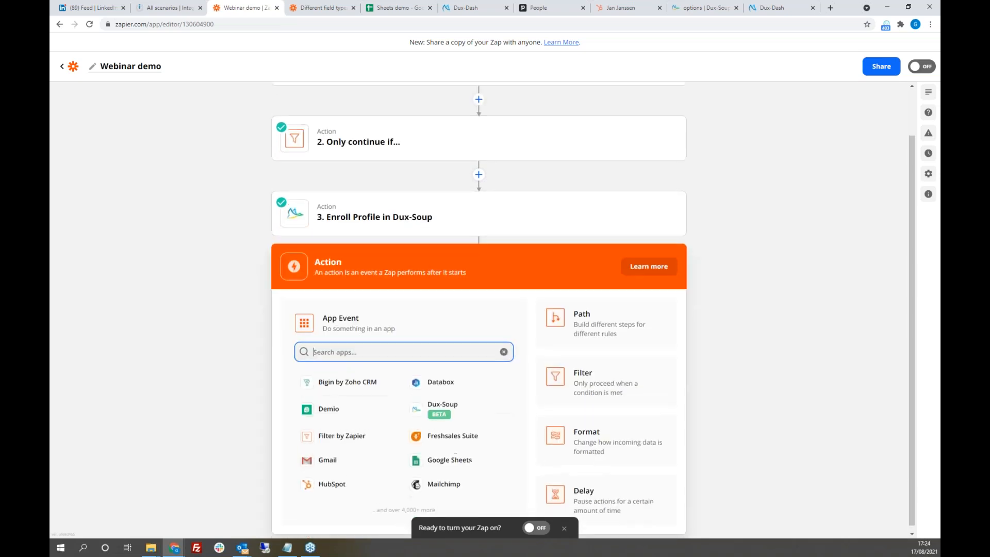
click(440, 398)
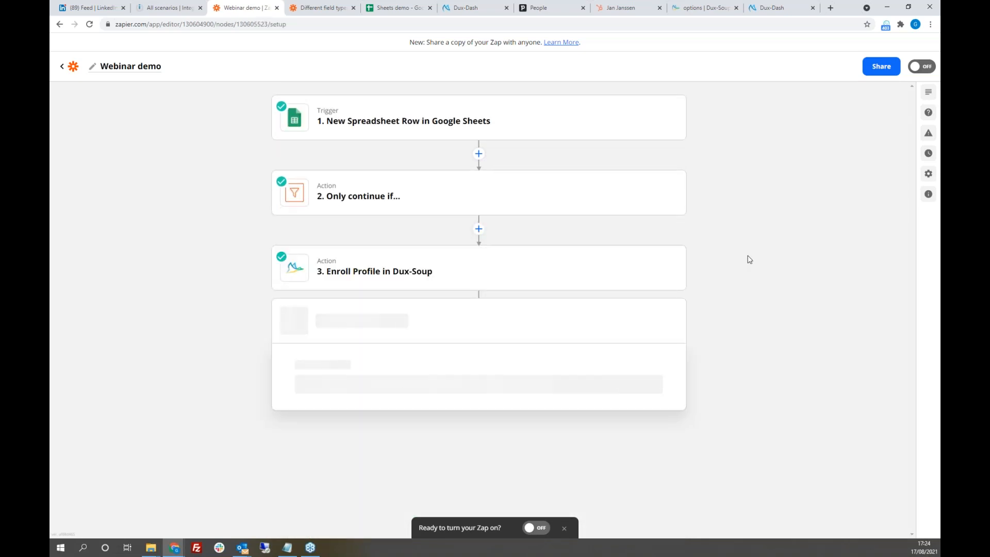
scroll(791, 347, down, 1)
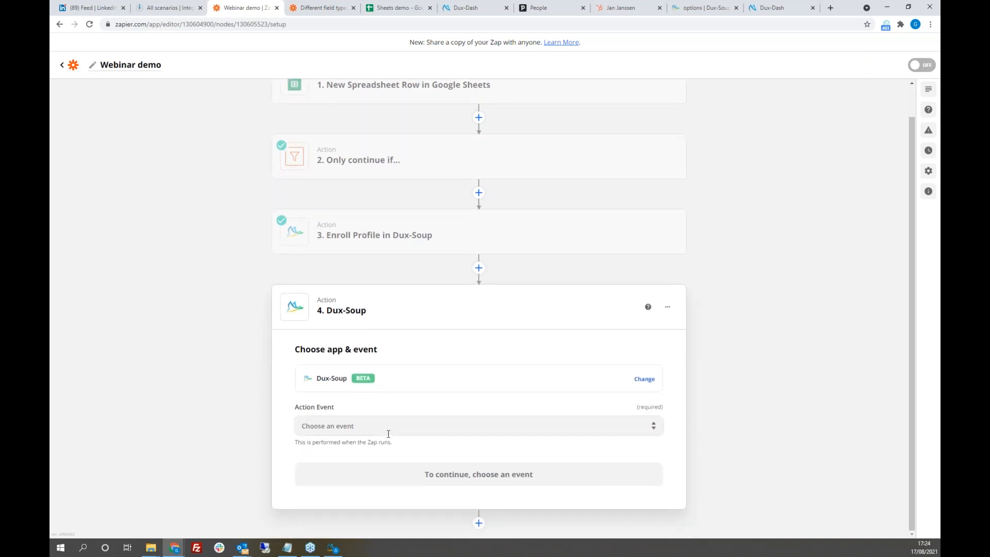
click(388, 429)
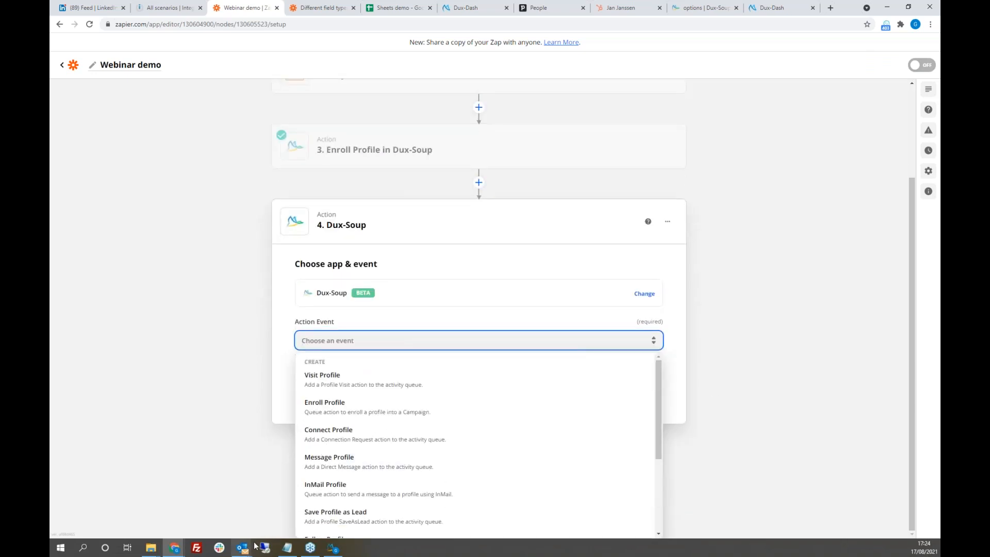
scroll(422, 424, down, 2)
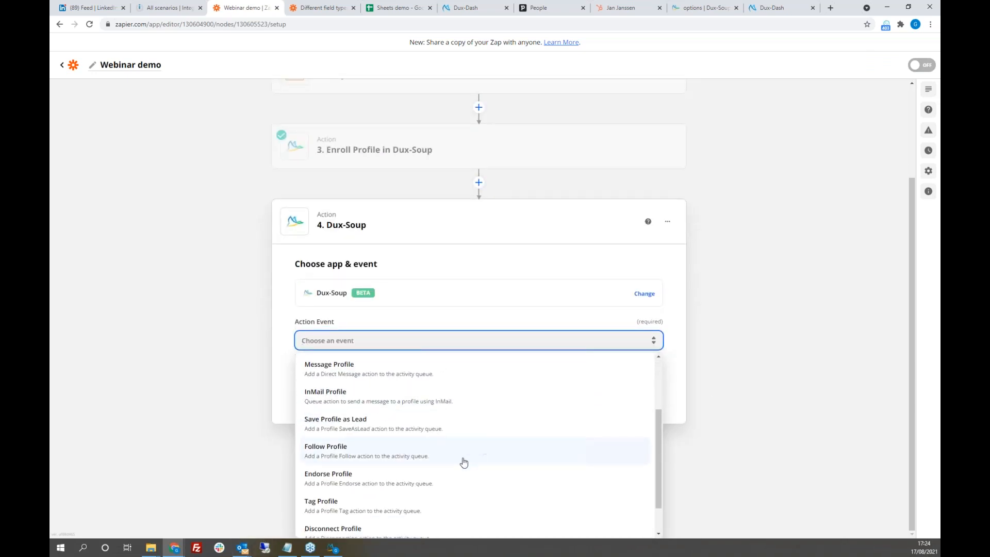
click(343, 481)
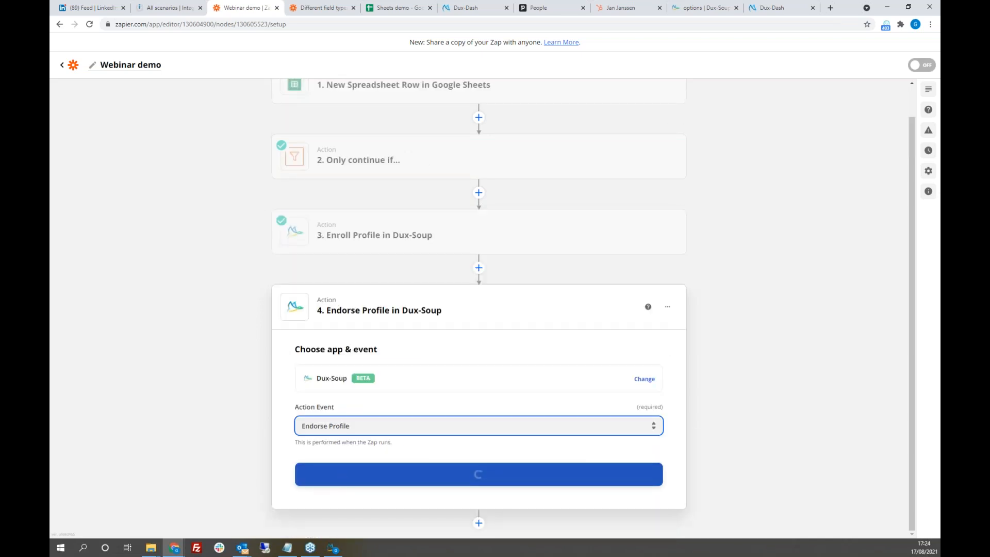
click(493, 475)
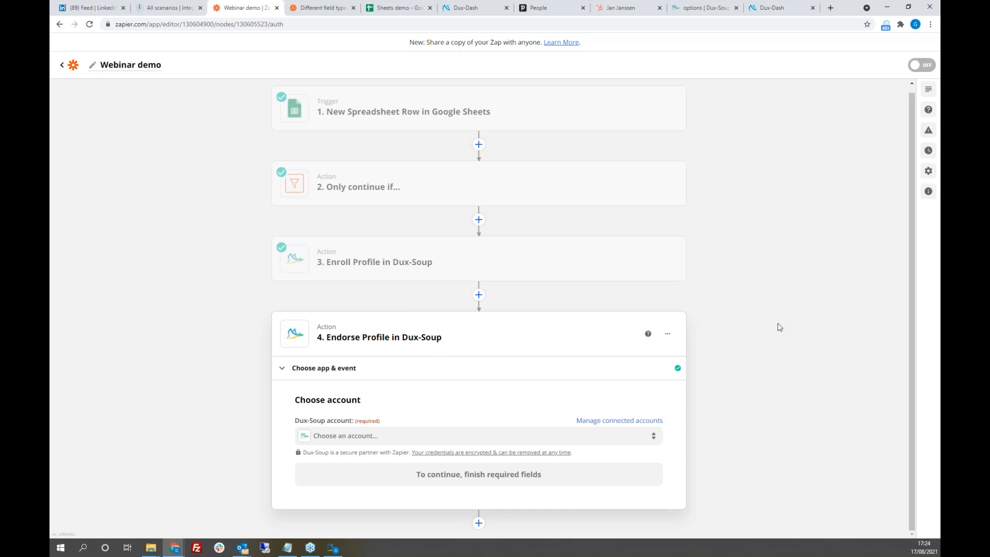
Select the same Dux-Soup Remote Control account for the Endorse Profile action and continue to its setup.
click(514, 442)
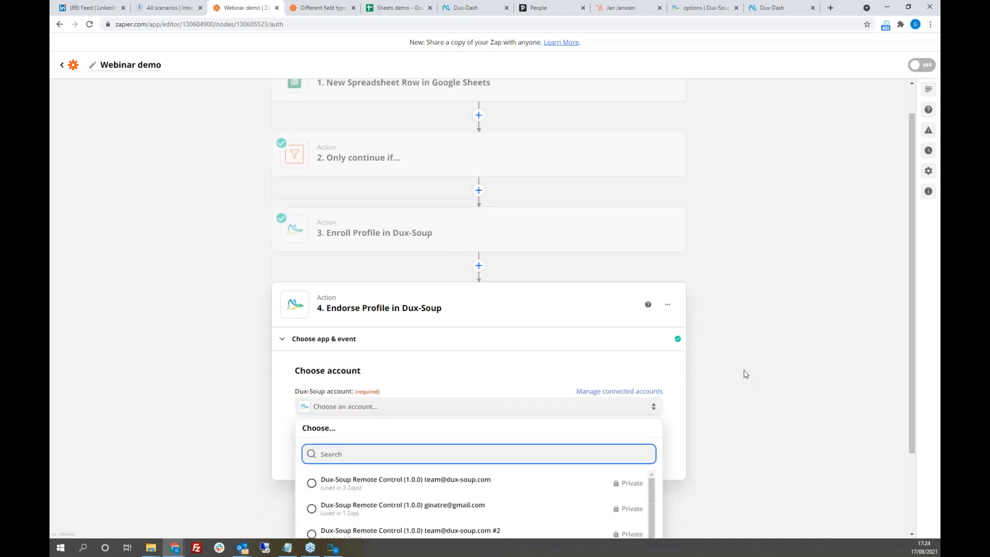
scroll(497, 455, down, 2)
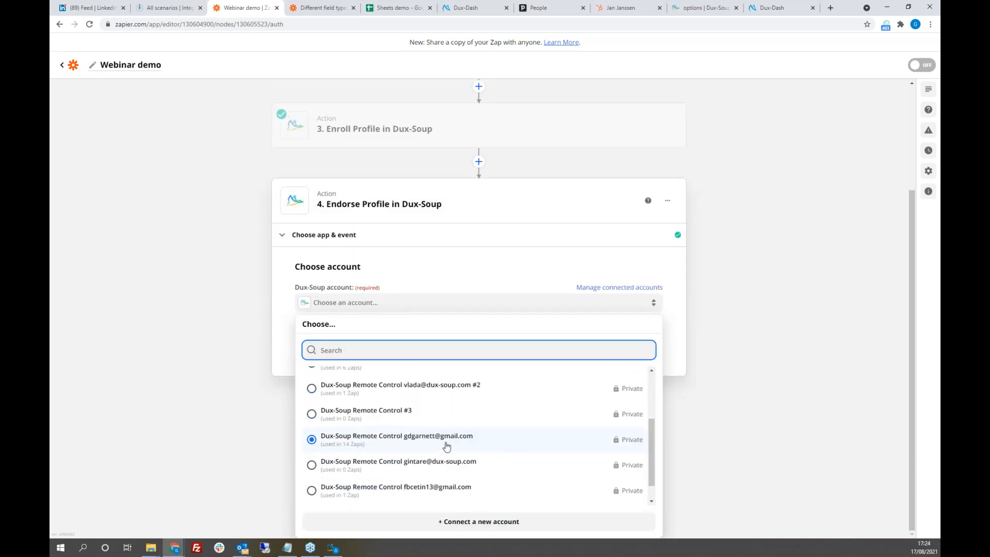
click(447, 446)
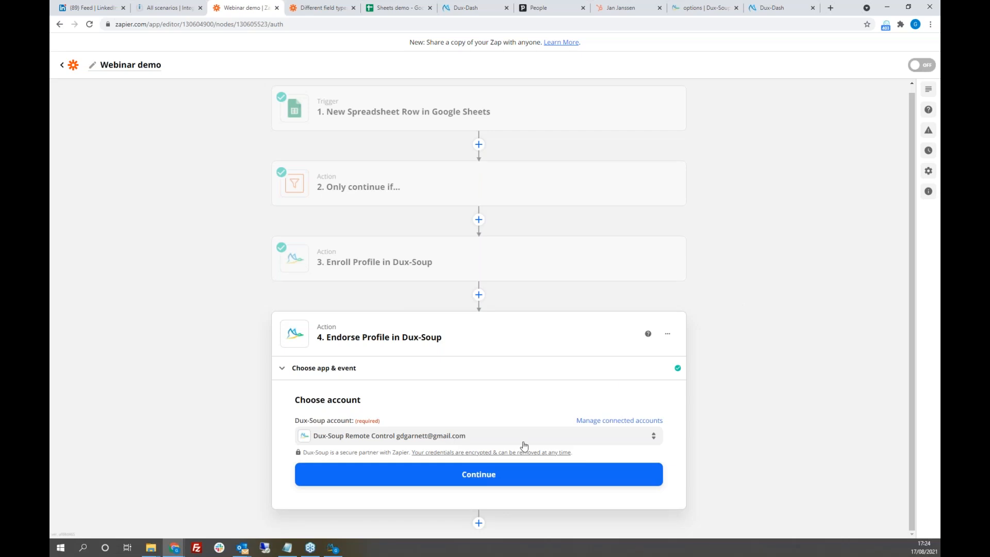
click(492, 475)
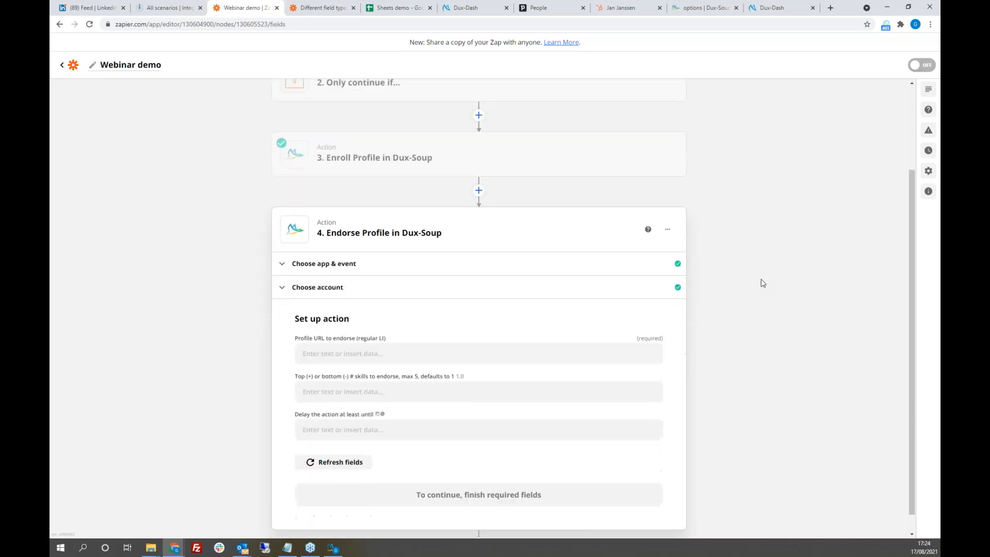
Map the LI URL field from the new spreadsheet row to the Endorse Profile action's Profile URL.
click(420, 335)
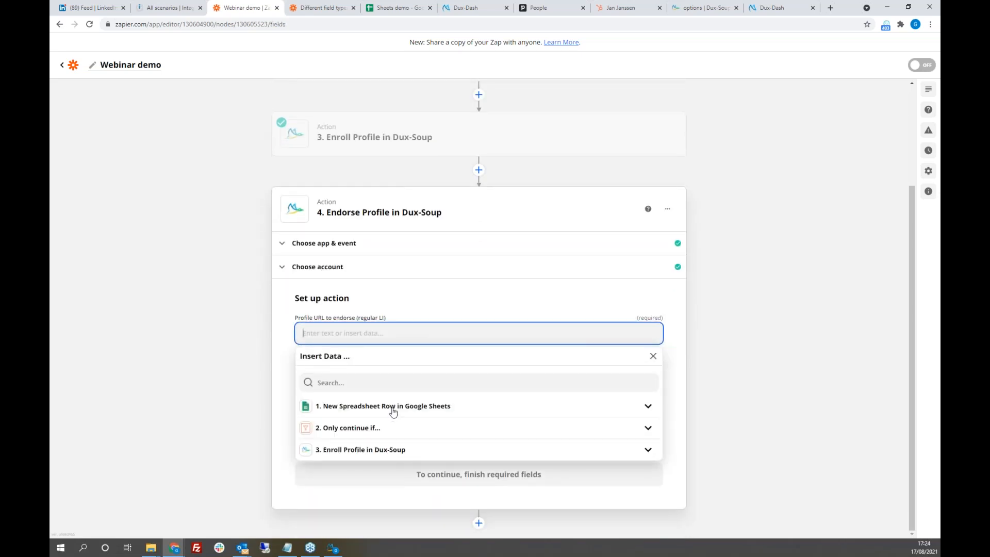
click(394, 409)
click(394, 427)
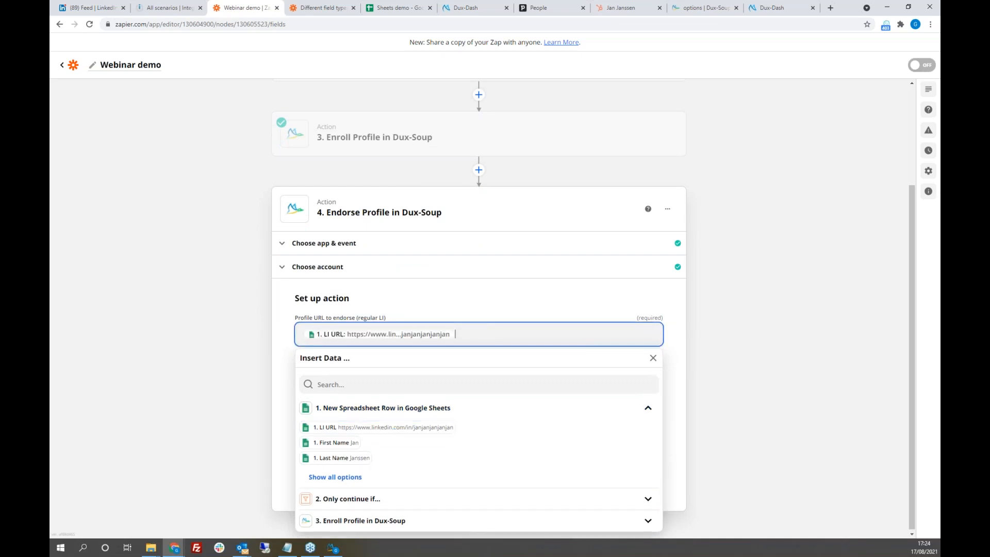
click(739, 341)
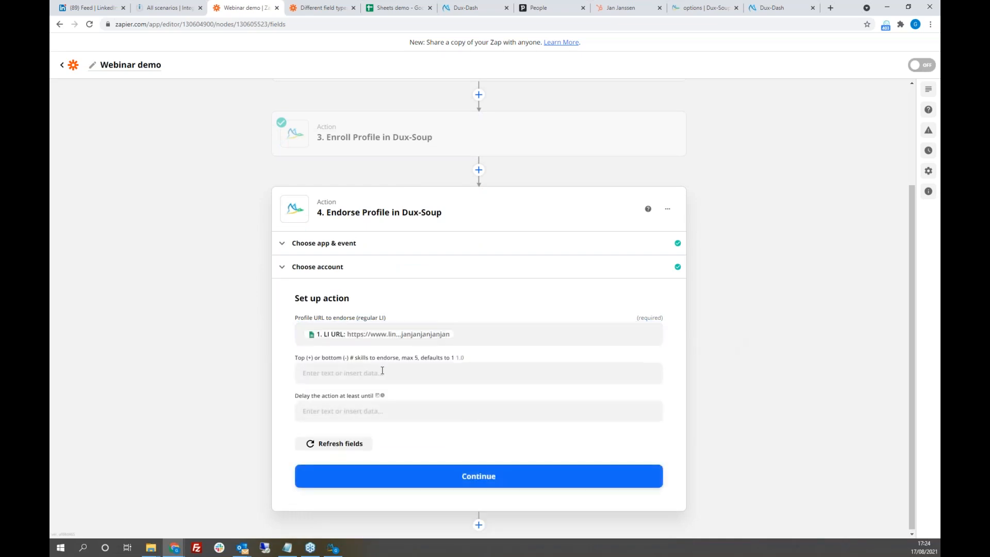
Enter "-" for the number of skills to endorse, and set the Endorse Profile delay to +4d.
click(334, 374)
text(-)
click(681, 373)
click(343, 412)
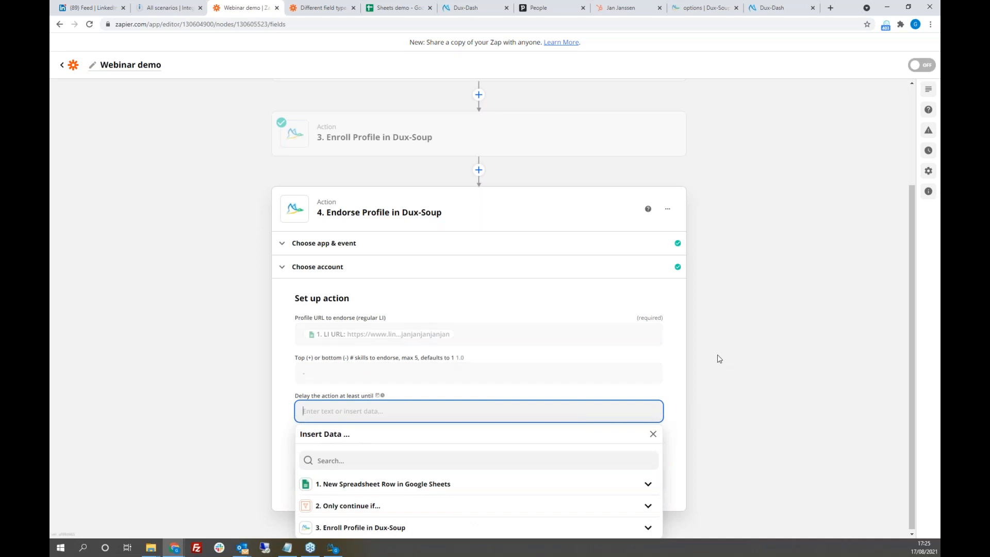
text(+4d)
click(669, 369)
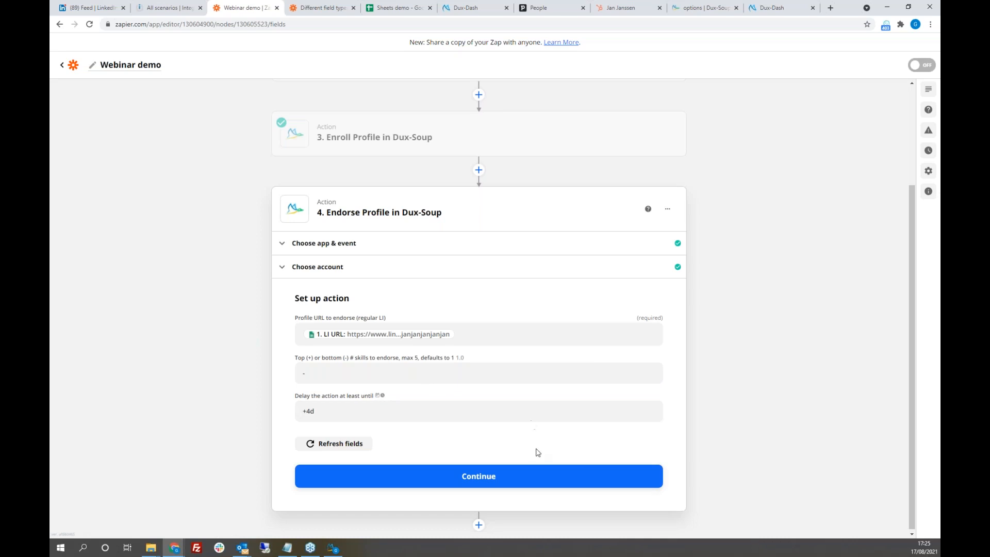
Test the Endorse Profile action, check the refreshed Queued Activity list in Dux-Dash, and return to the Zap in Zapier.
click(518, 480)
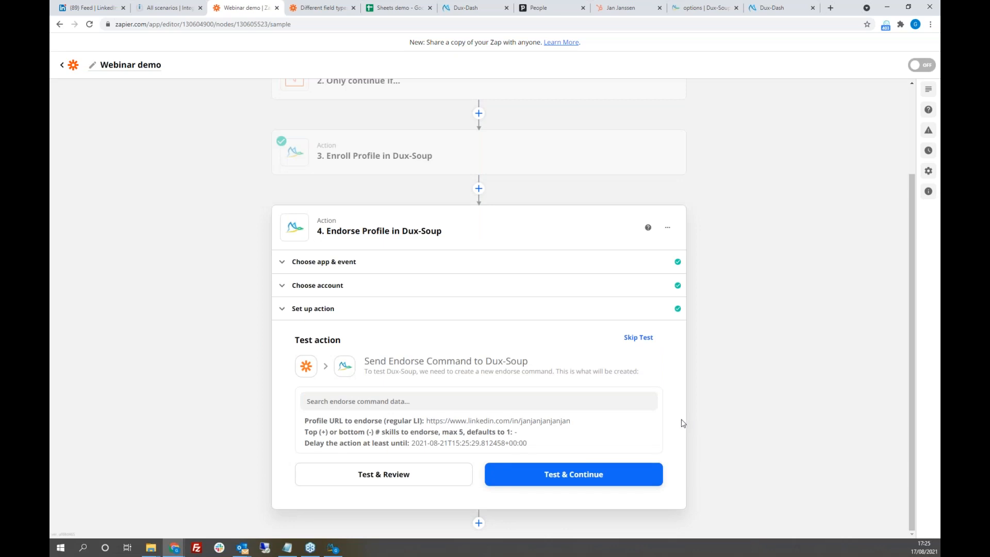
click(576, 474)
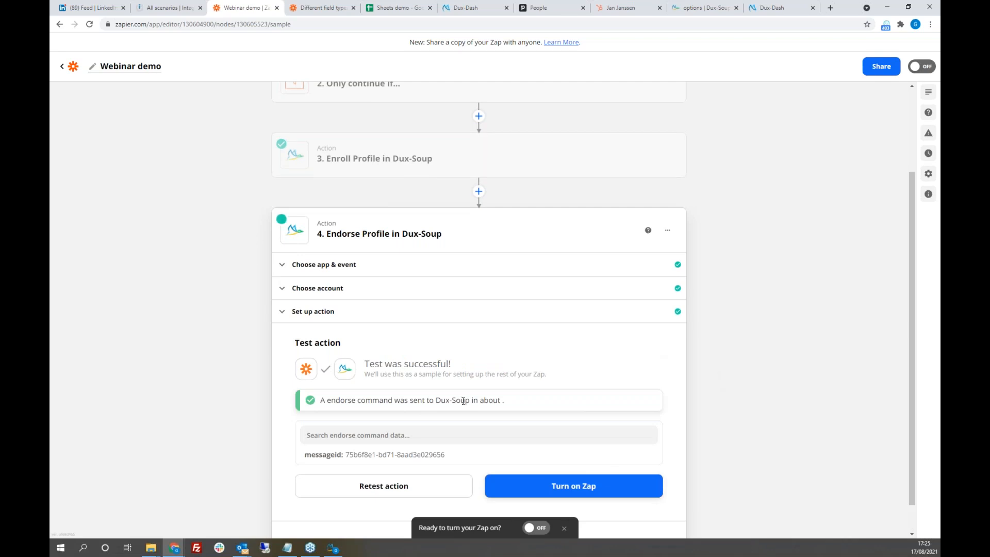
click(777, 8)
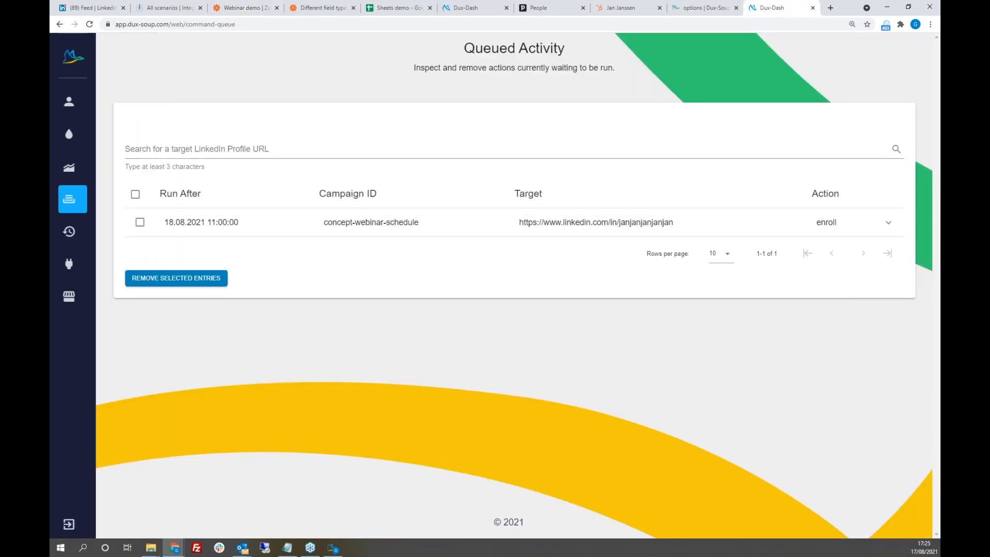
click(90, 25)
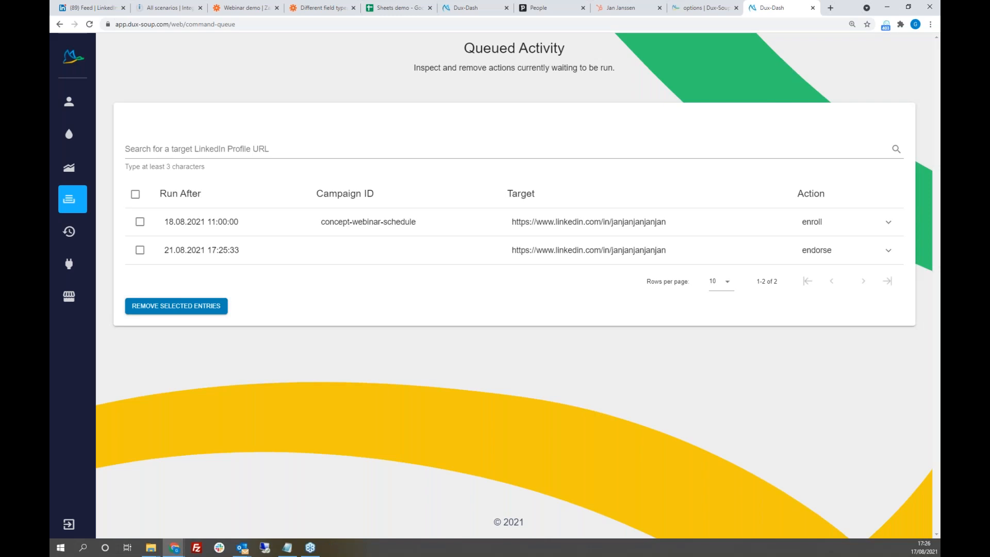
click(321, 9)
click(244, 7)
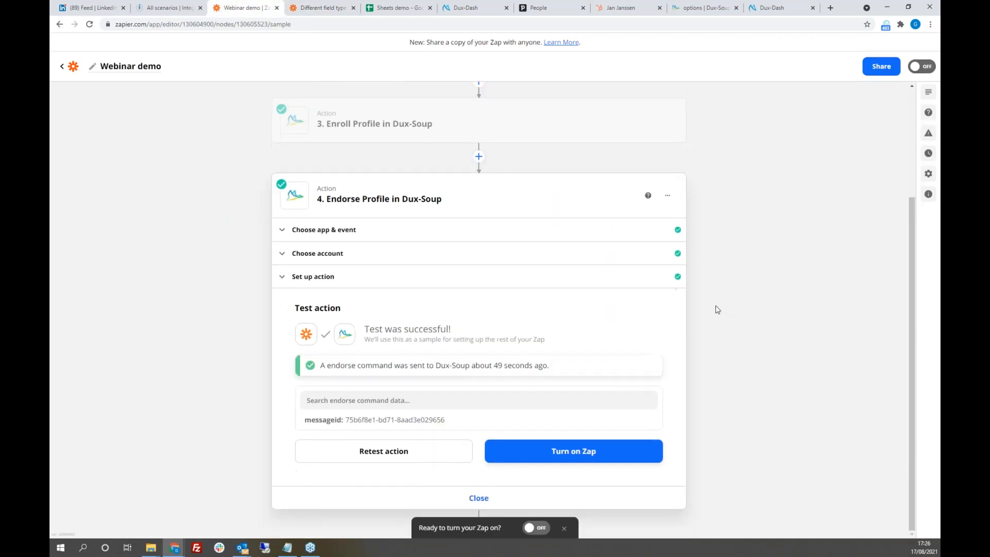
Add a fifth step after Endorse Profile using the Dux-Soup app with the Message Profile event, and continue to account selection.
click(479, 499)
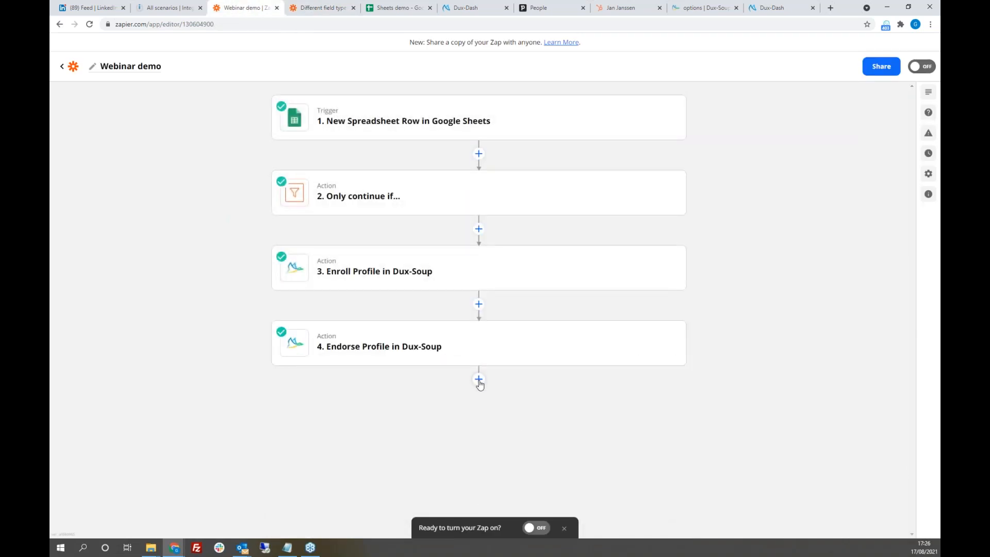
click(478, 380)
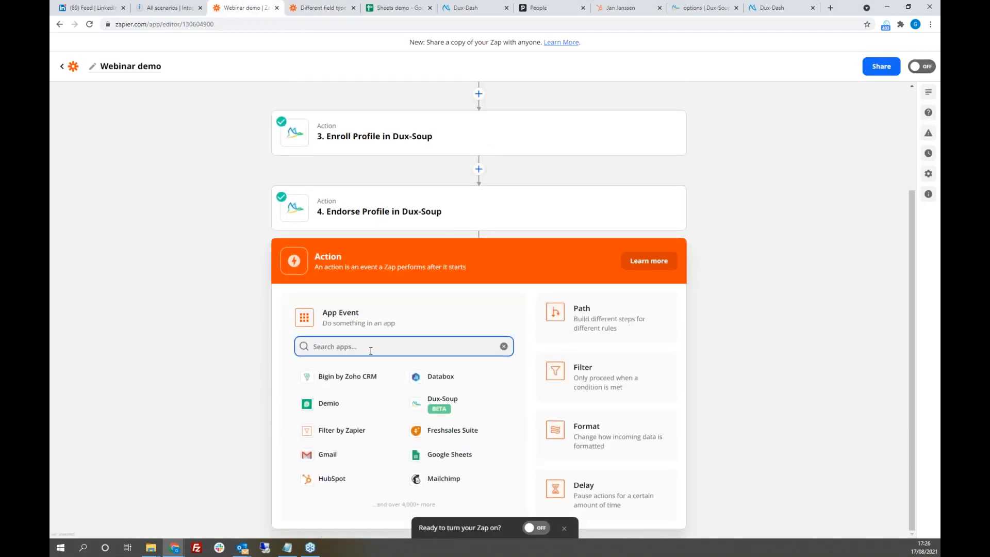
click(446, 401)
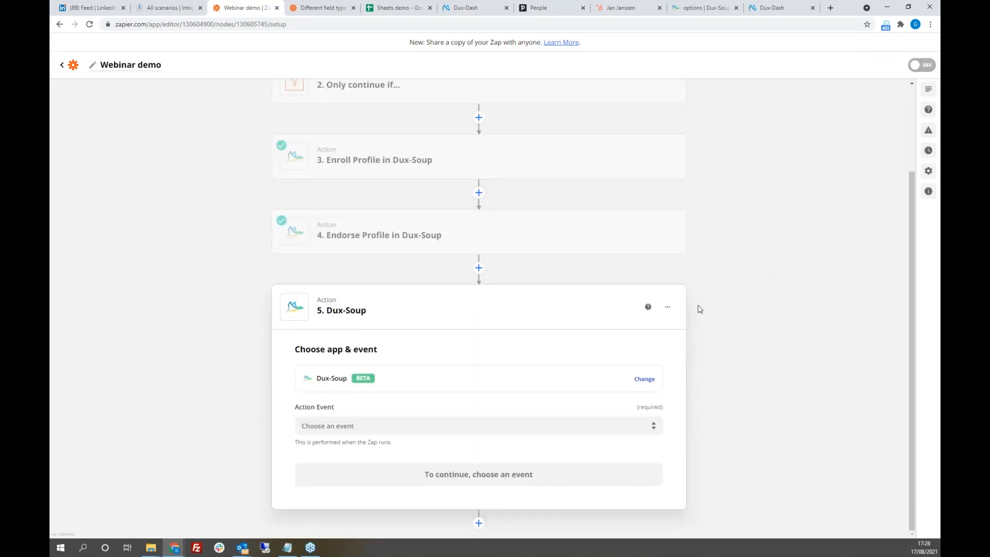
click(383, 428)
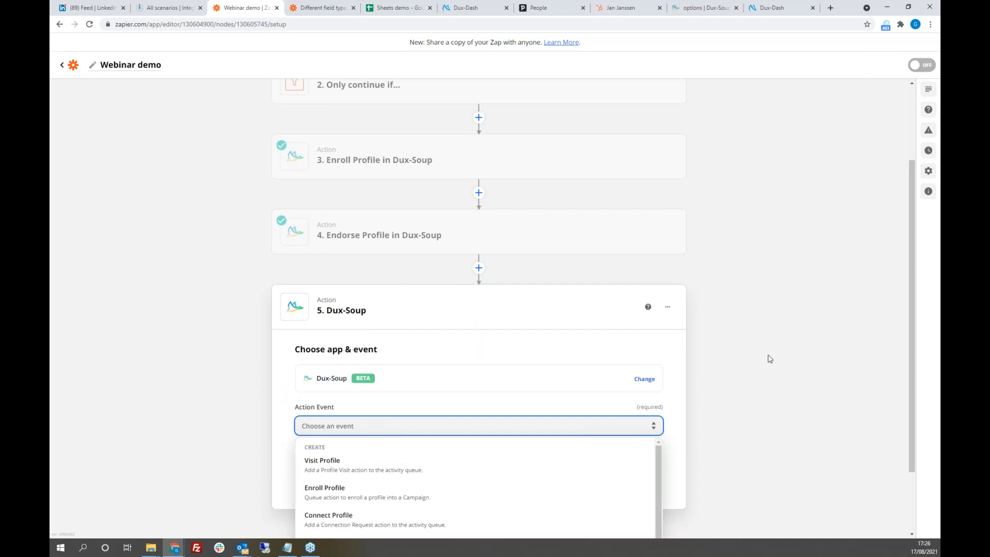
click(355, 470)
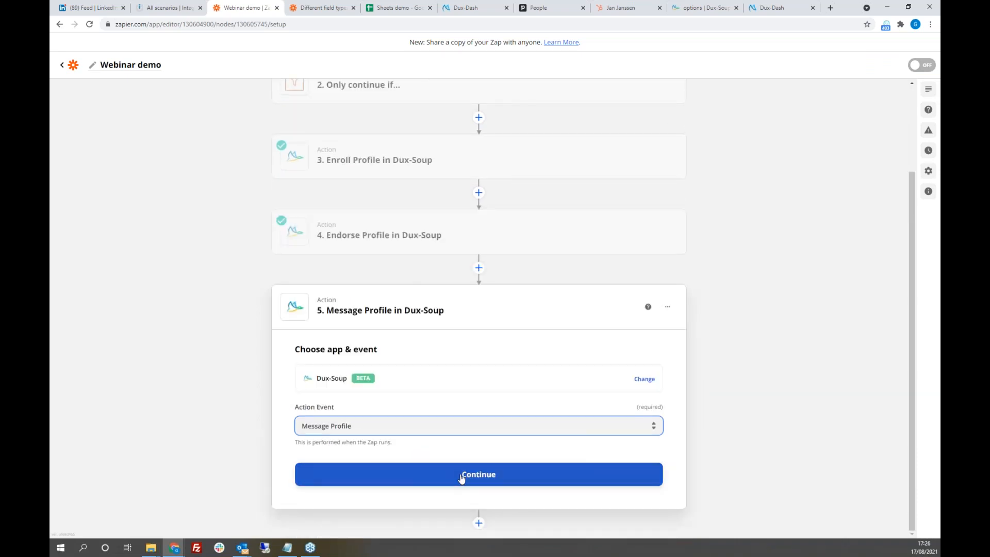
click(461, 476)
Select the same Dux-Soup Remote Control account for the Message Profile action and continue to its setup.
click(404, 438)
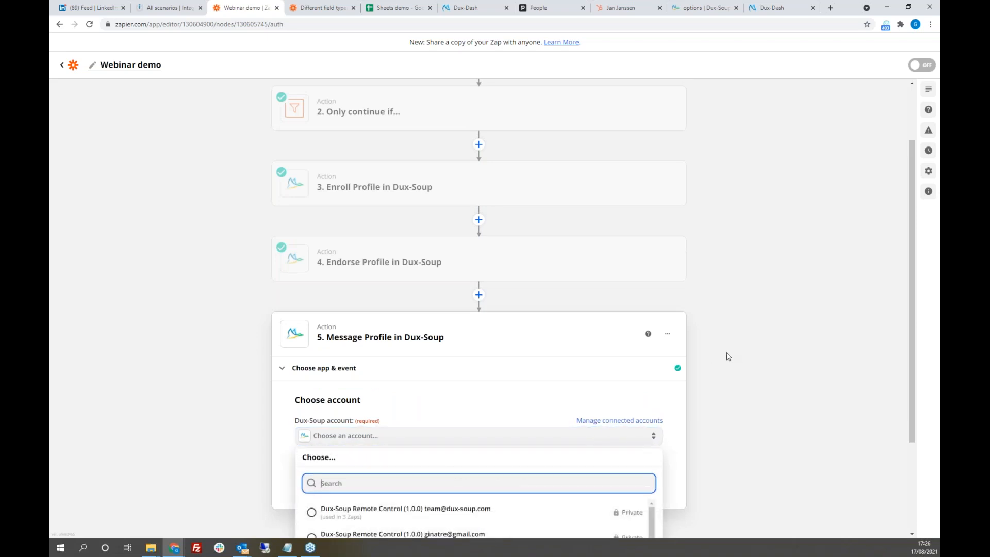
scroll(464, 438, down, 3)
click(447, 439)
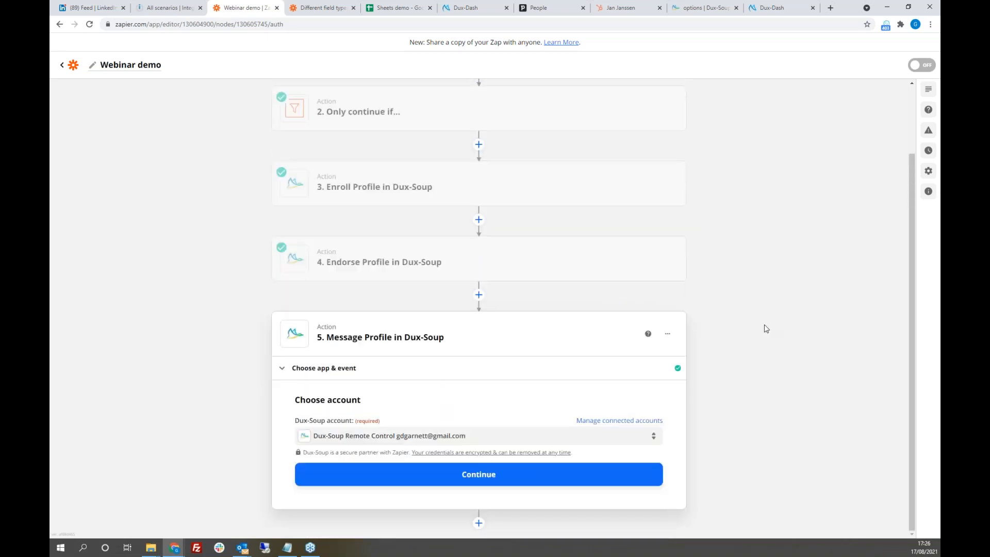
click(487, 480)
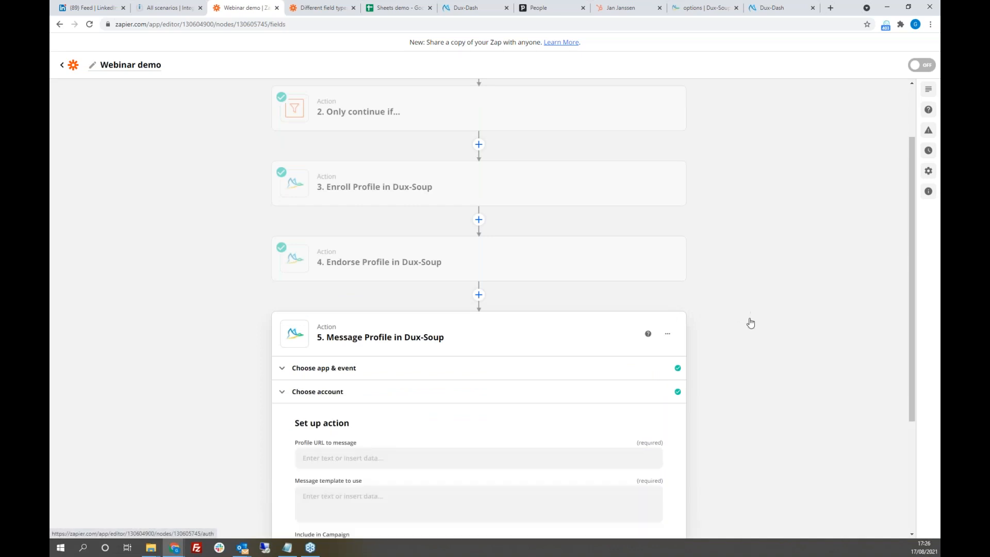
Map the spreadsheet row's LI URL to the Message Profile action's Profile URL, and enter the message template "Hi _FN_, thanks for connecting!".
click(351, 283)
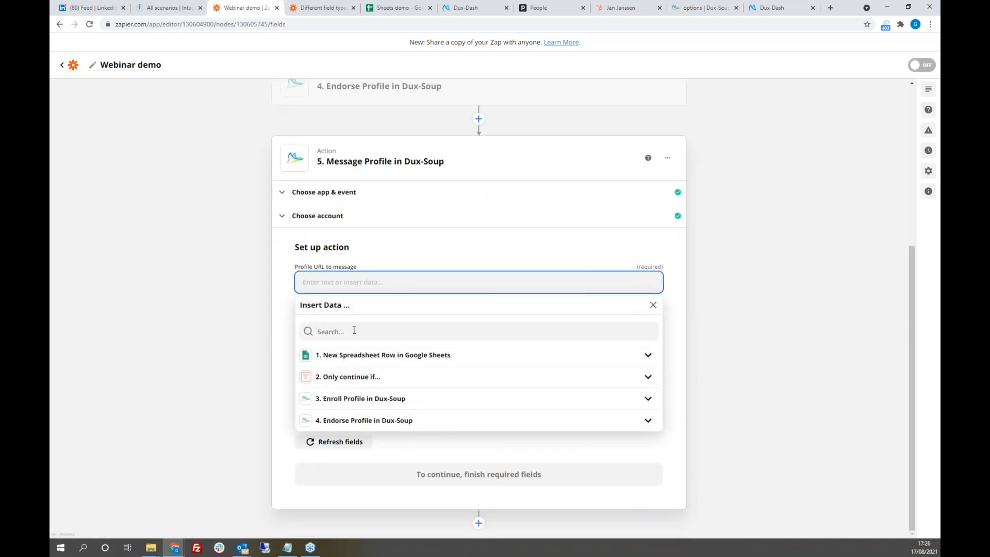
click(367, 355)
click(393, 382)
click(371, 320)
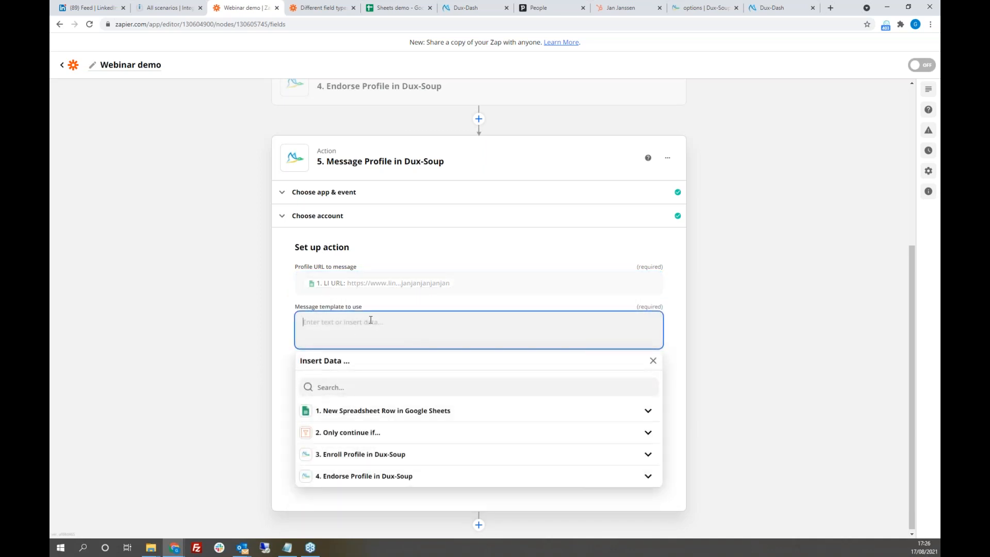
text(Hi _FN_, thanks for connecting!)
click(677, 317)
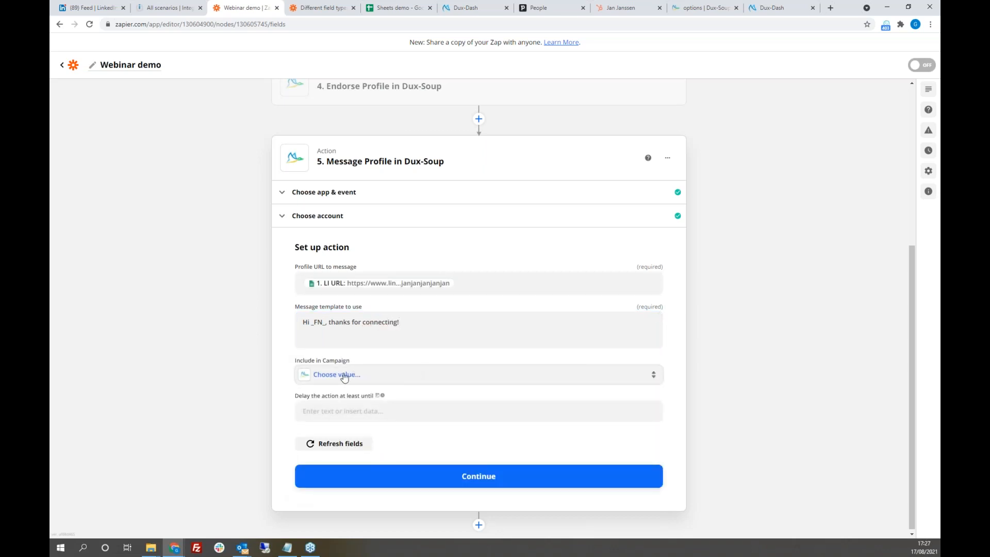
Set the Message Profile delay to +15d, continue, and test the action.
click(355, 408)
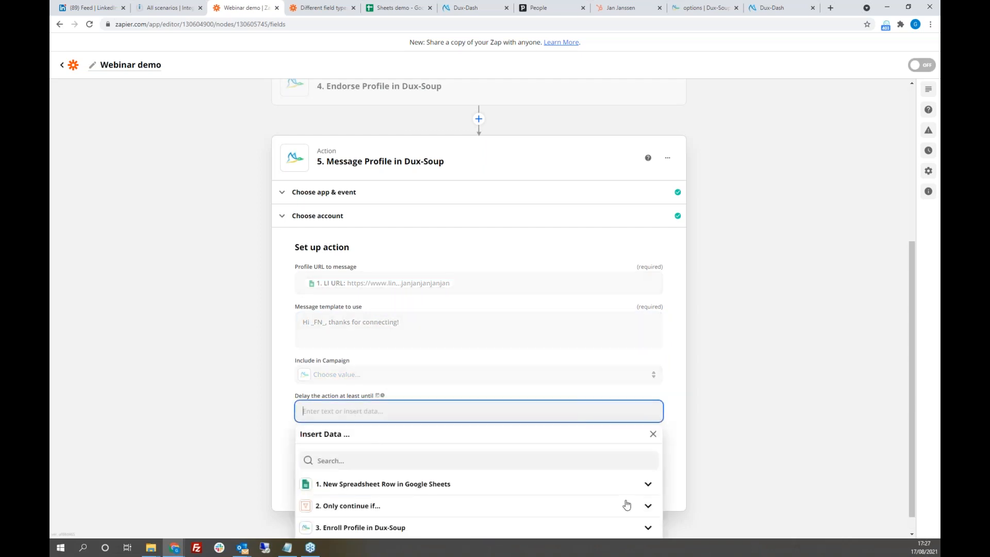
text(+15d)
click(683, 416)
click(486, 480)
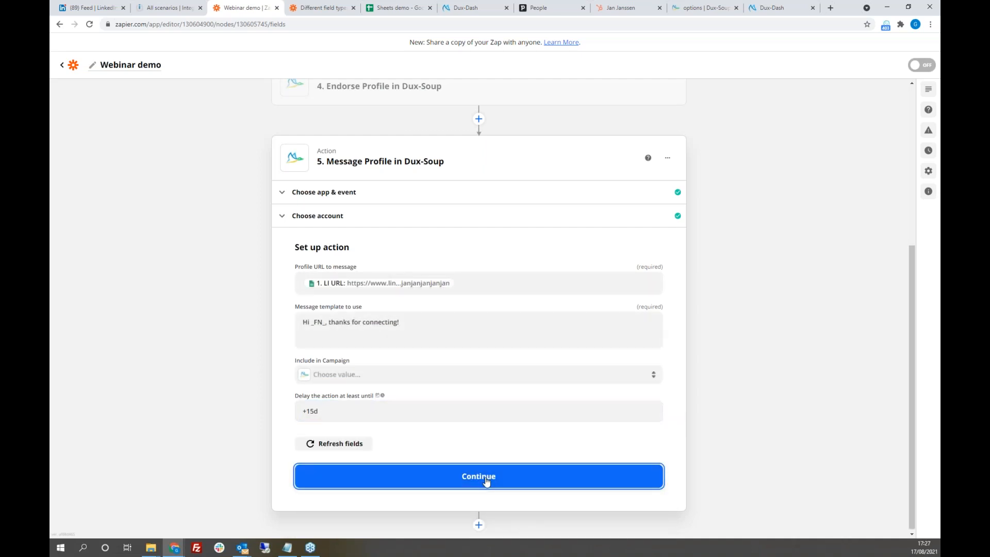
click(569, 479)
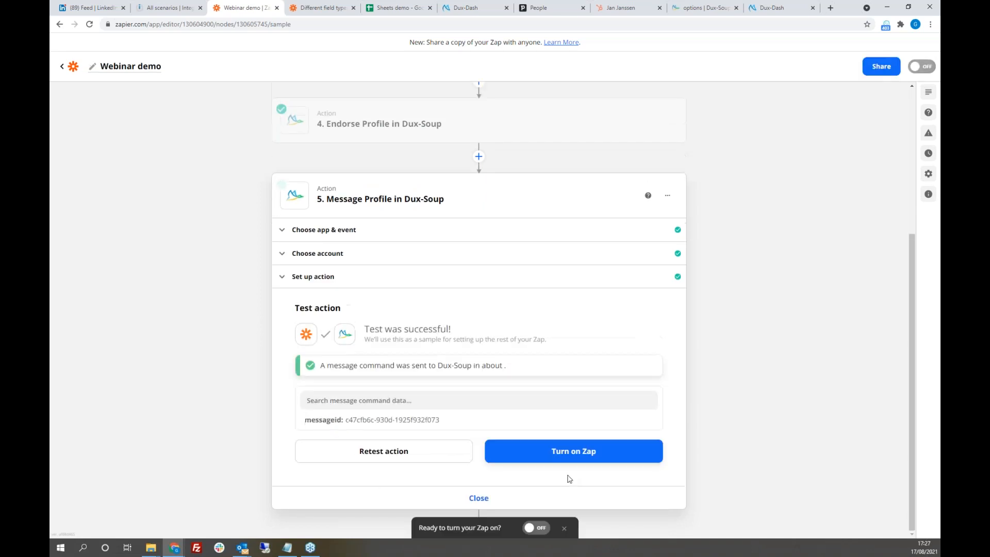
Check the refreshed Queued Activity list in Dux-Dash for the message action, and return to the Zap in Zapier.
click(777, 8)
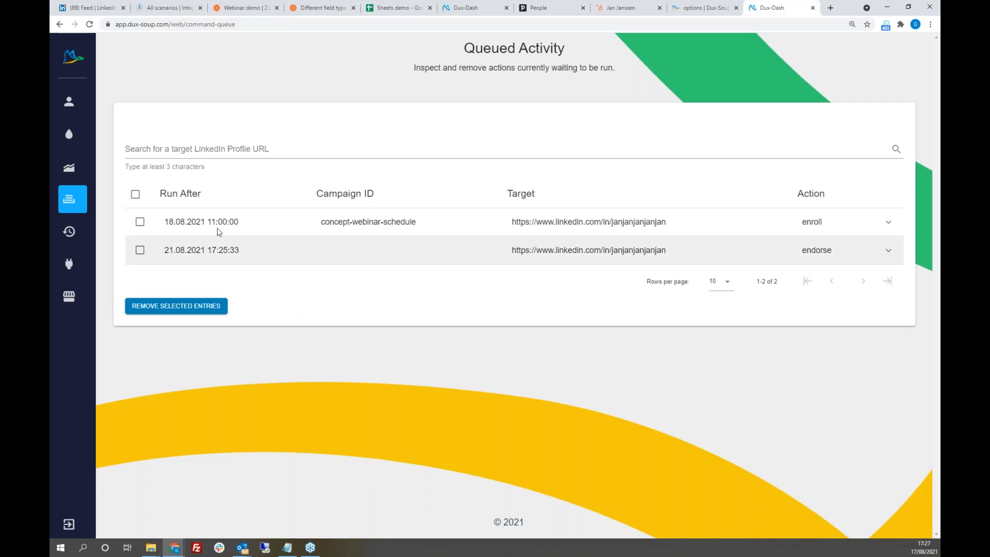
mouse_move(113, 65)
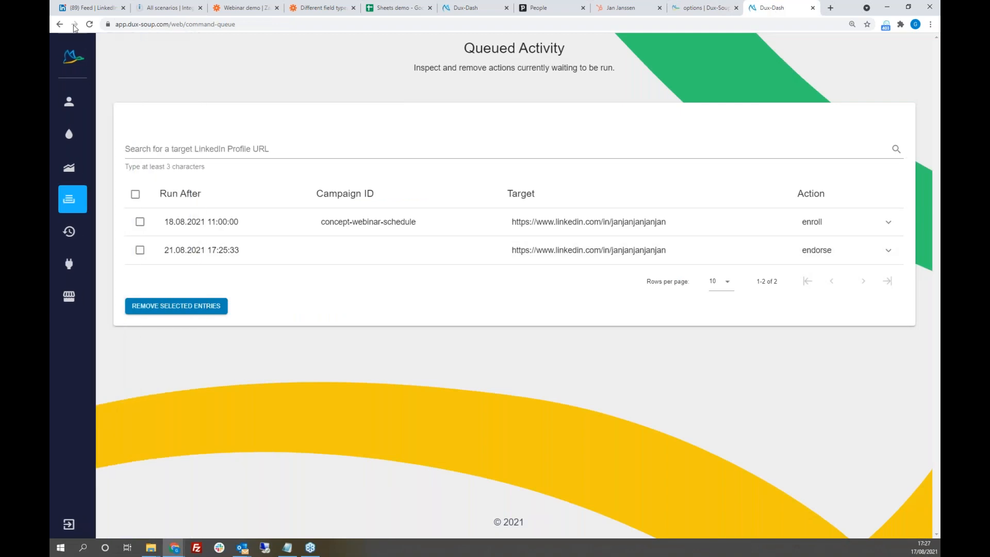
click(90, 24)
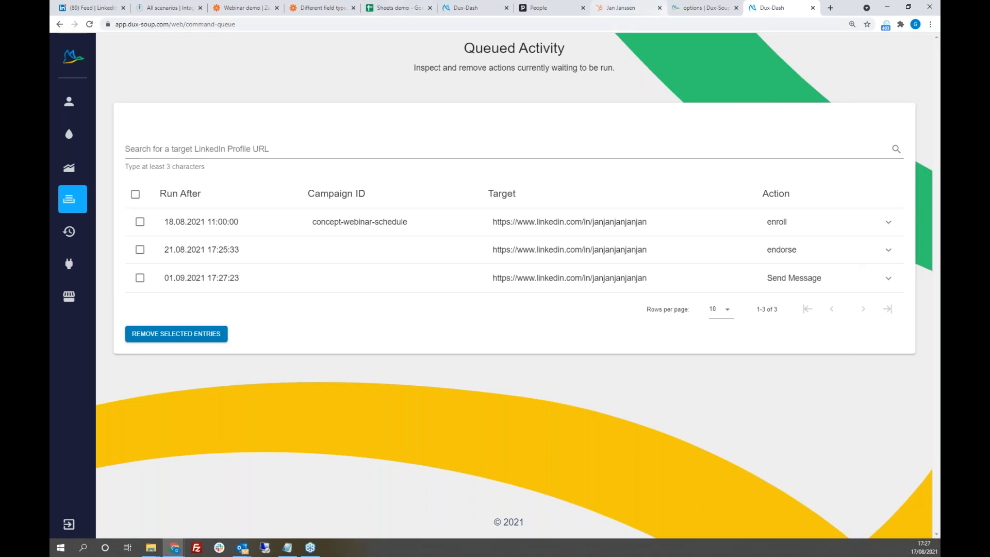
click(242, 8)
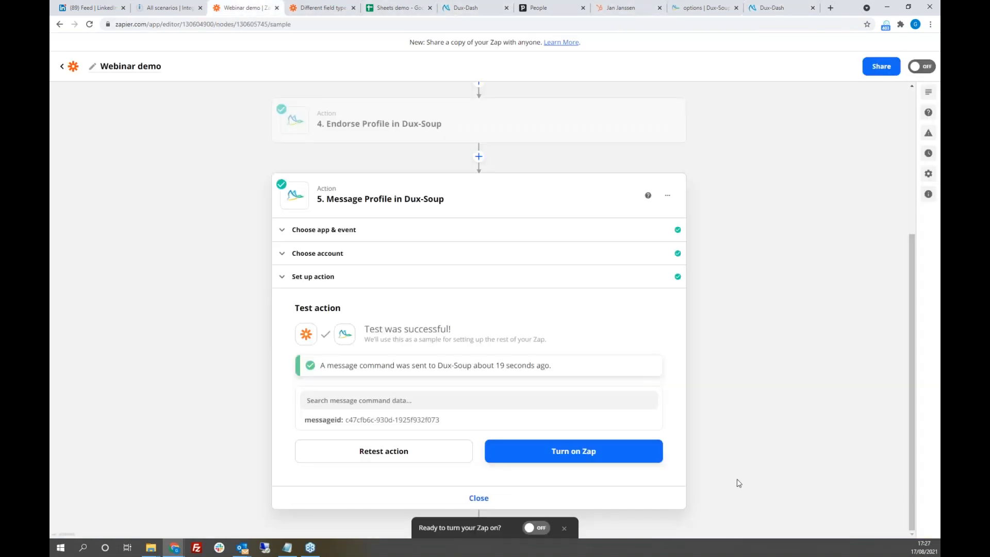
Collapse the Message Profile step, turn on the Webinar demo Zap, and dismiss the offer to share a copy.
click(479, 498)
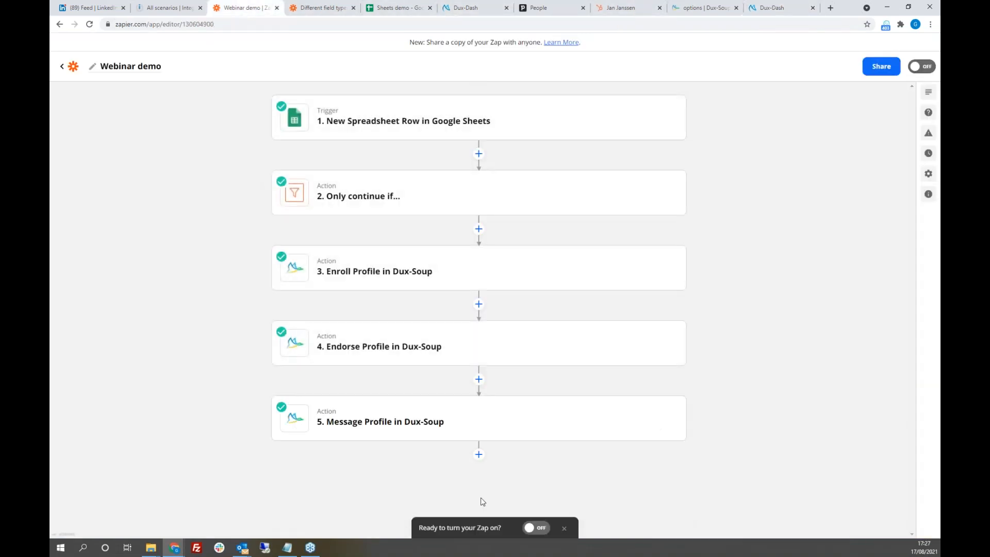
click(538, 528)
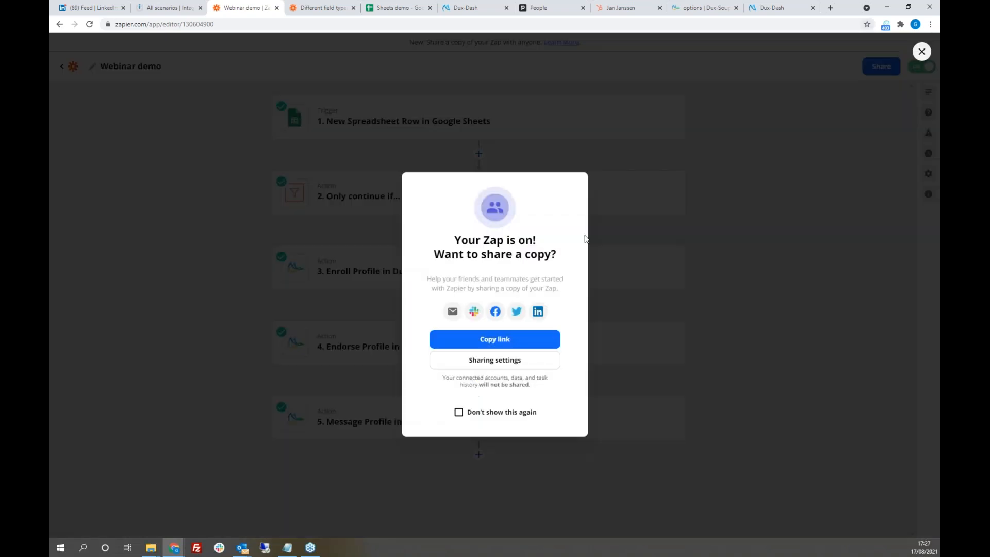
click(922, 51)
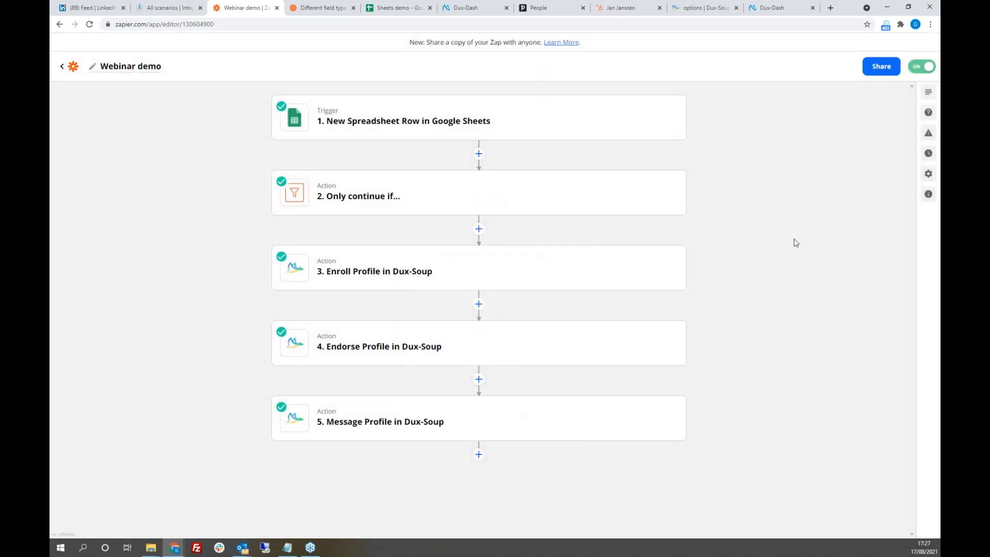
mouse_move(316, 276)
mouse_move(317, 137)
Paste the three copied LinkedIn contact rows into the Sheets demo spreadsheet, starting at cell A3.
click(403, 8)
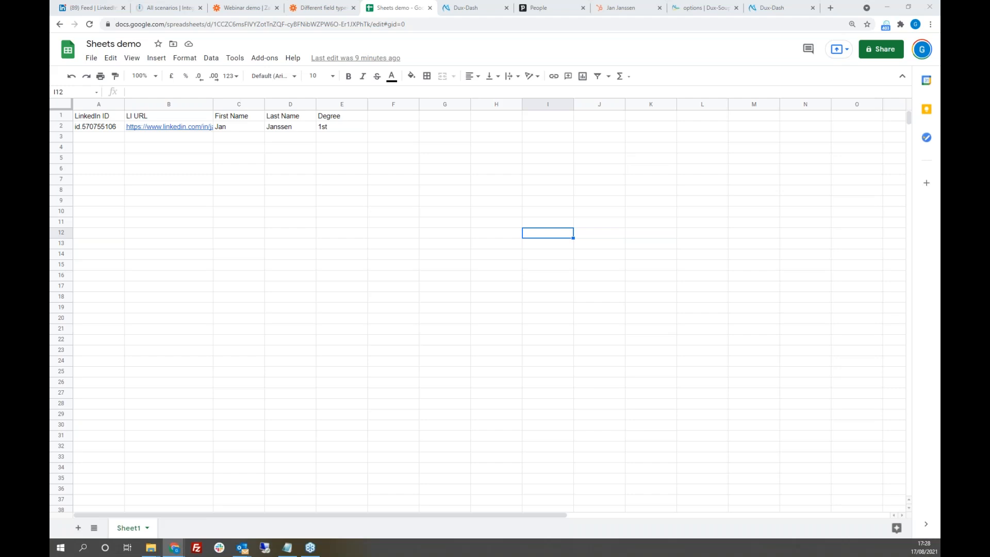
click(94, 142)
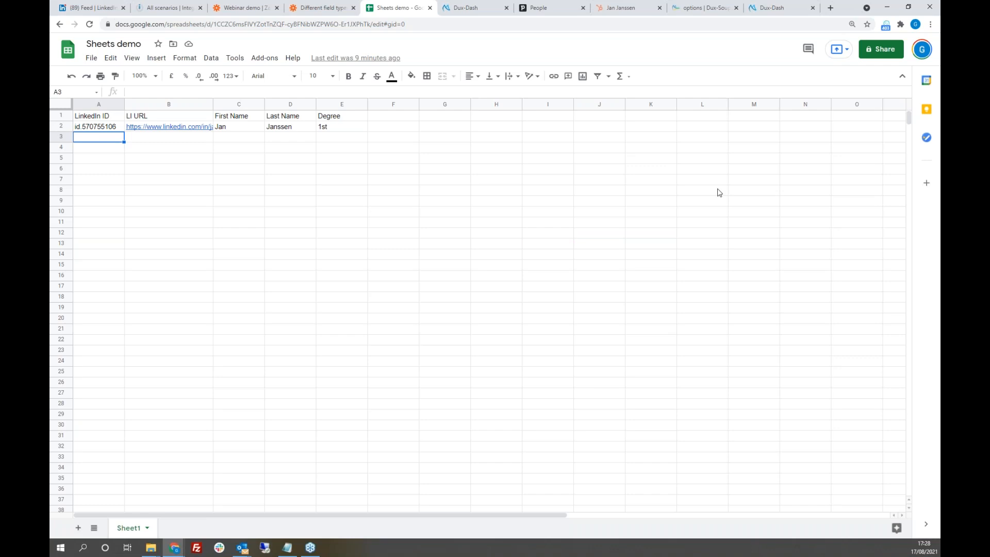
key(ctrl+v)
click(404, 225)
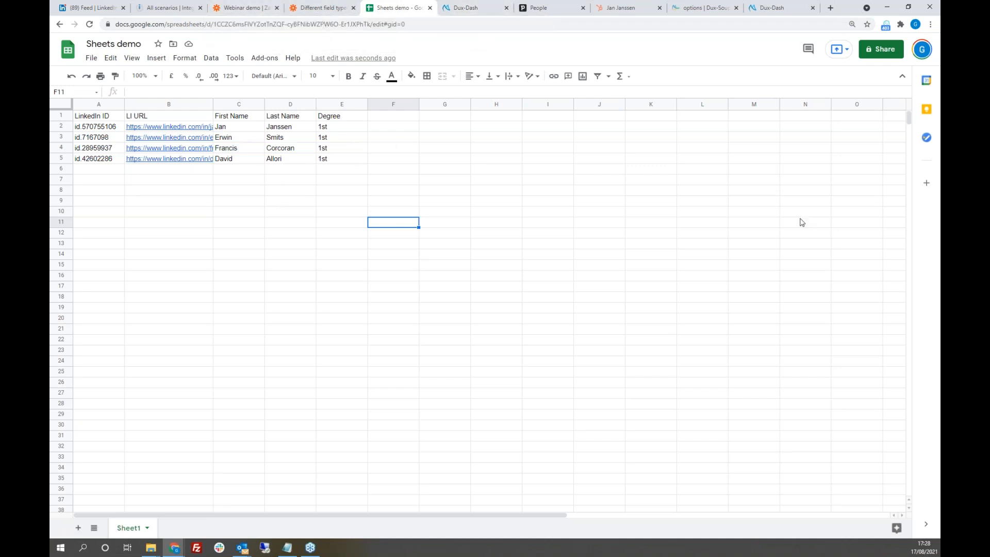
Inspect the Webinar demo Zap's run history in Zapier, from the editor and again from the Webinar Demo folder.
click(245, 11)
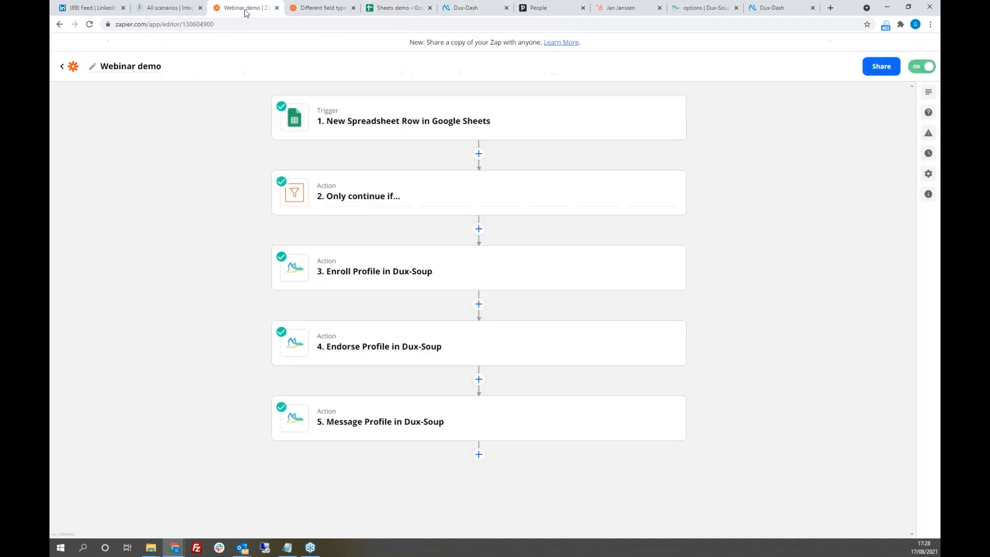
click(929, 155)
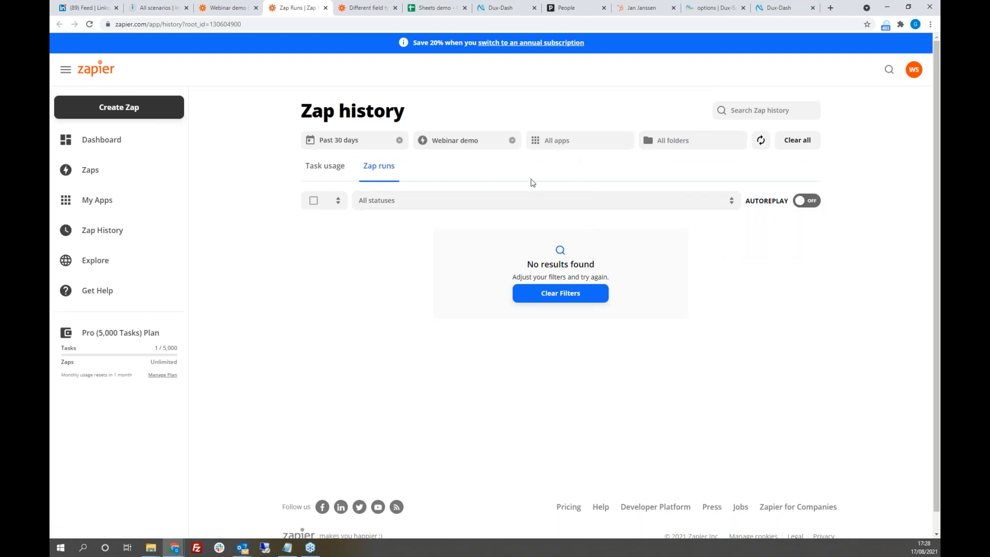
click(93, 171)
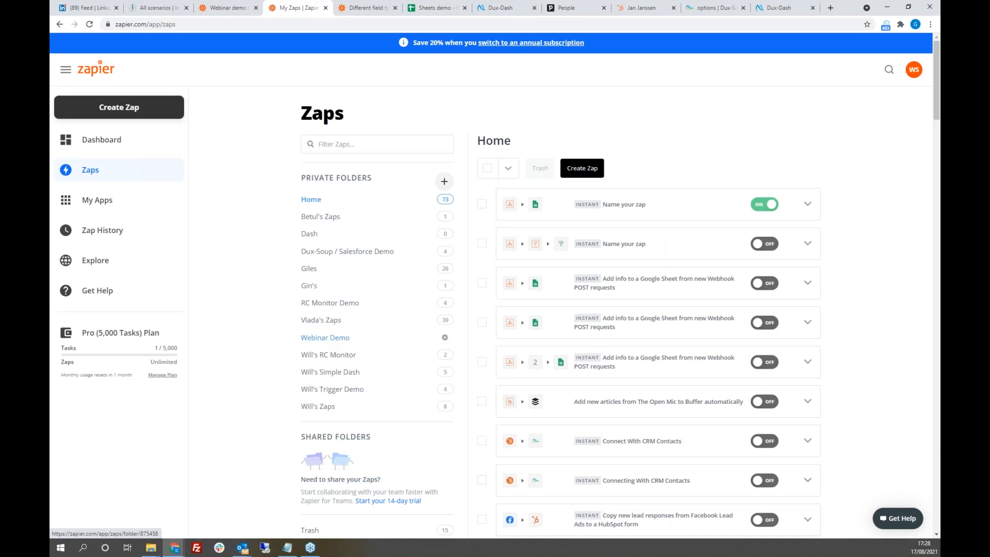
click(326, 338)
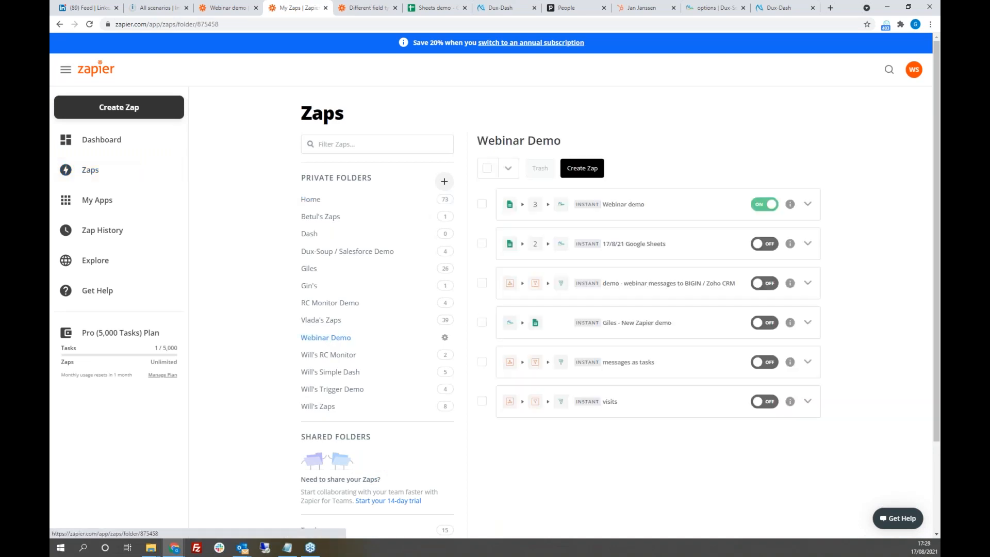
click(808, 205)
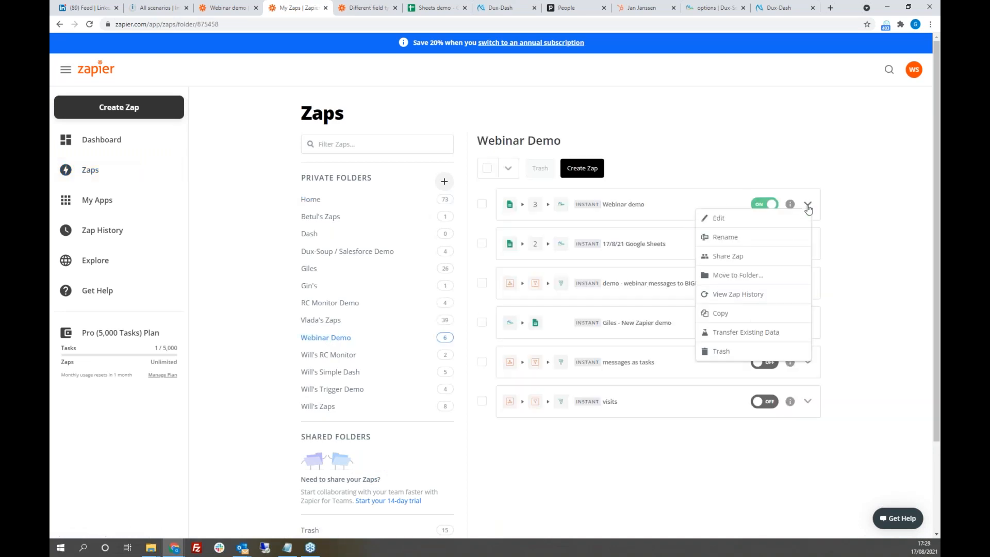
click(734, 298)
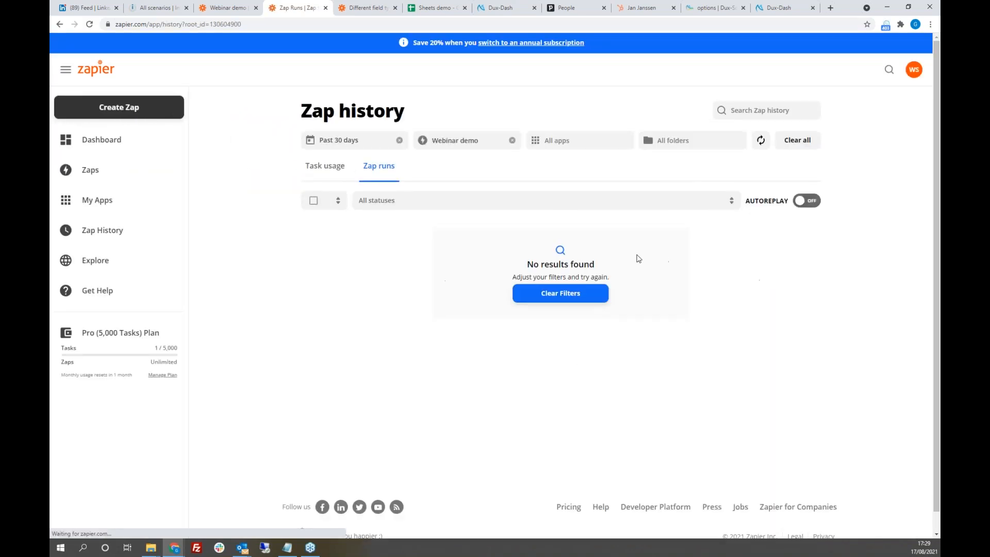
Switch to Dux-Dash and refresh the Queued Activity list to check for actions from the new spreadsheet rows.
click(227, 9)
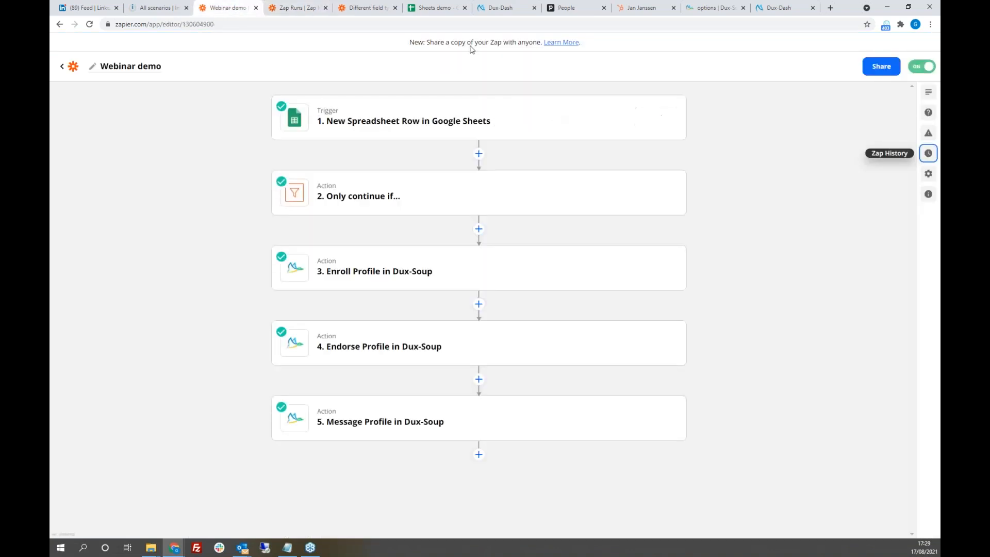
click(794, 8)
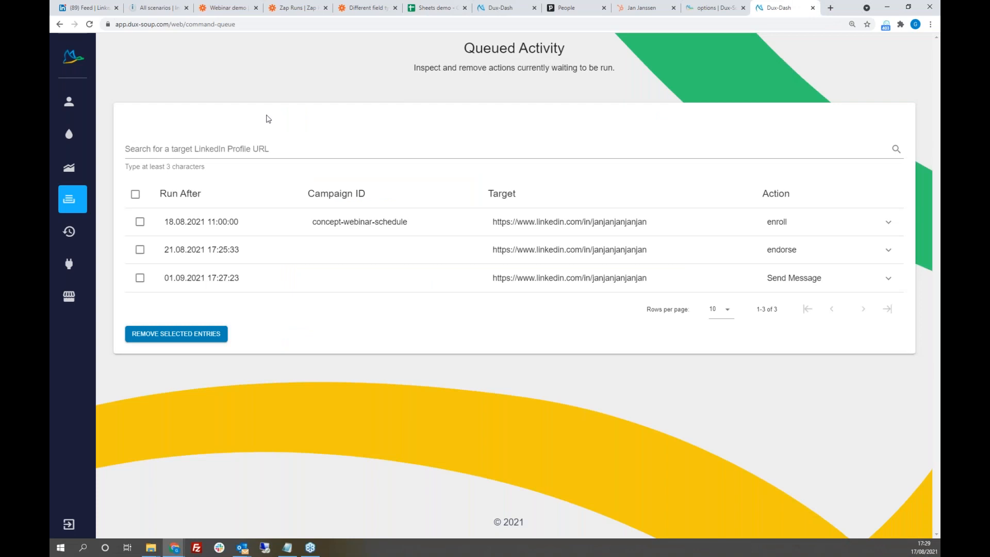
click(90, 25)
Return to Zapier, leave the Zap editor for the Webinar Demo folder, and close the separate Zap history tab.
click(230, 8)
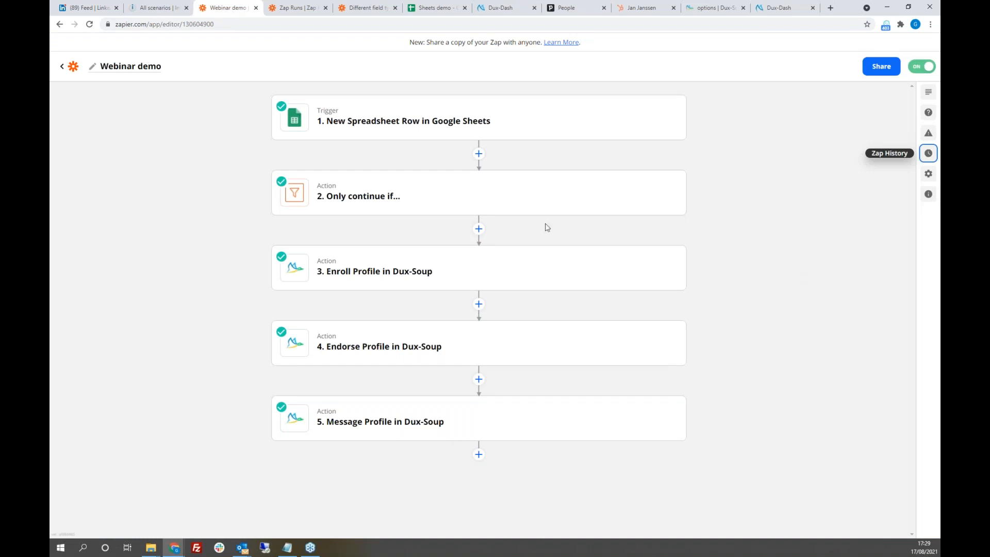
click(63, 68)
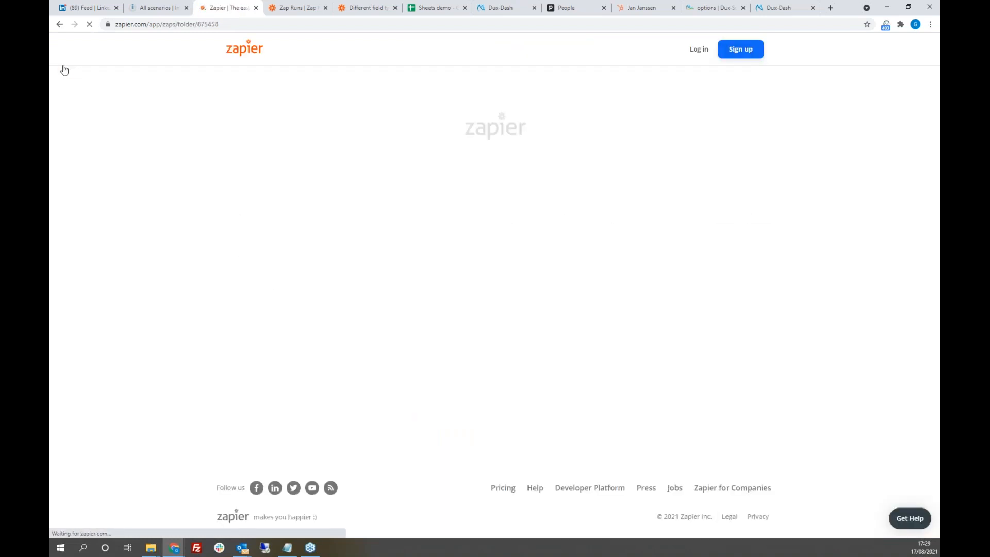
click(325, 8)
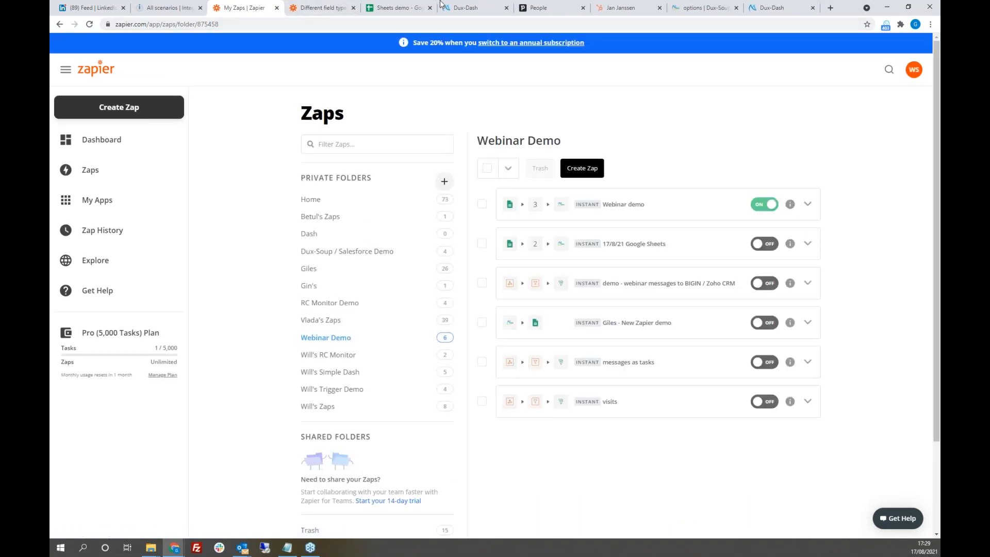
Inspect the Webinar demo Zap's history in Zapier, comparing task usage and Zap runs, and refresh the list of runs.
click(808, 204)
click(761, 295)
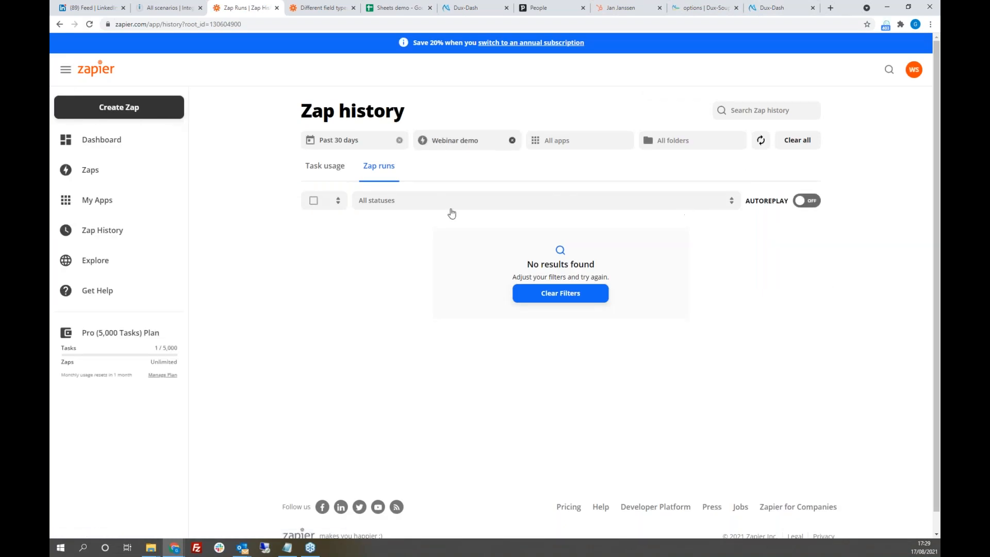
click(331, 165)
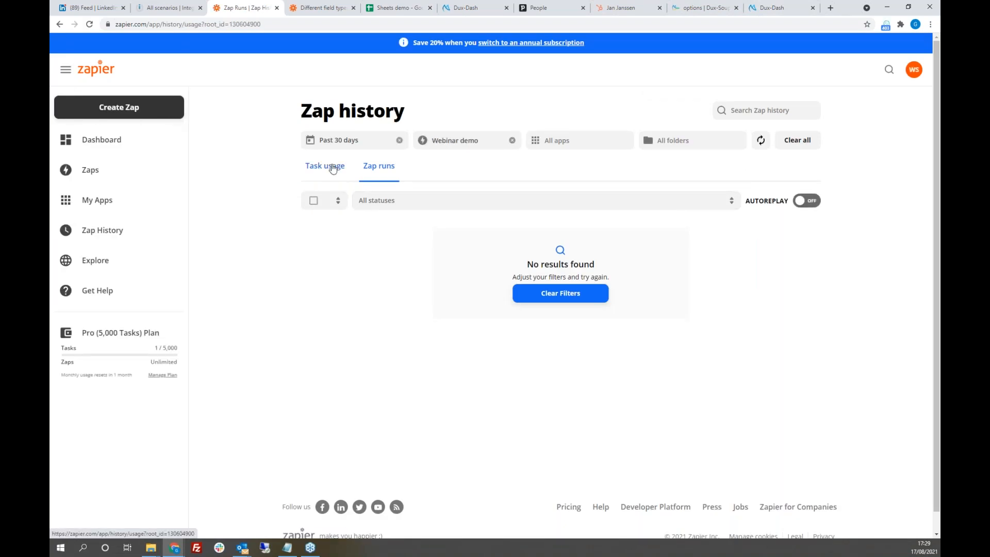
click(376, 167)
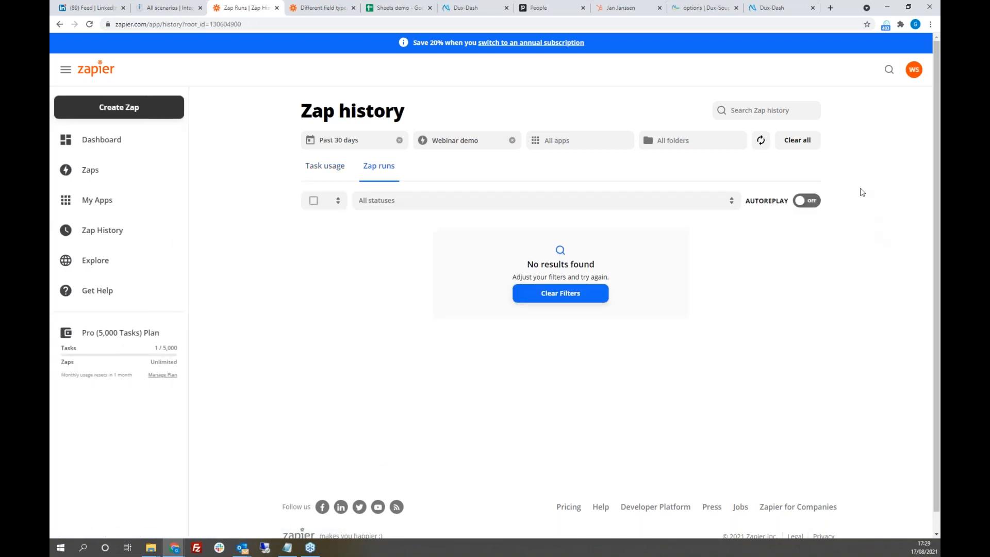
click(760, 139)
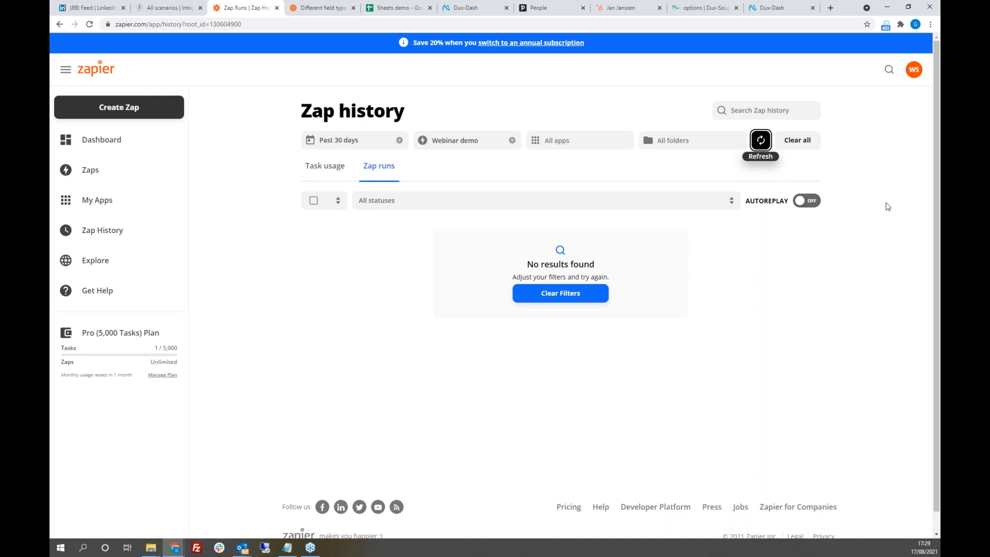
Check the Sheets demo rows, look at the Zap history once more, and view the Queued Activity list in Dux-Dash.
click(394, 7)
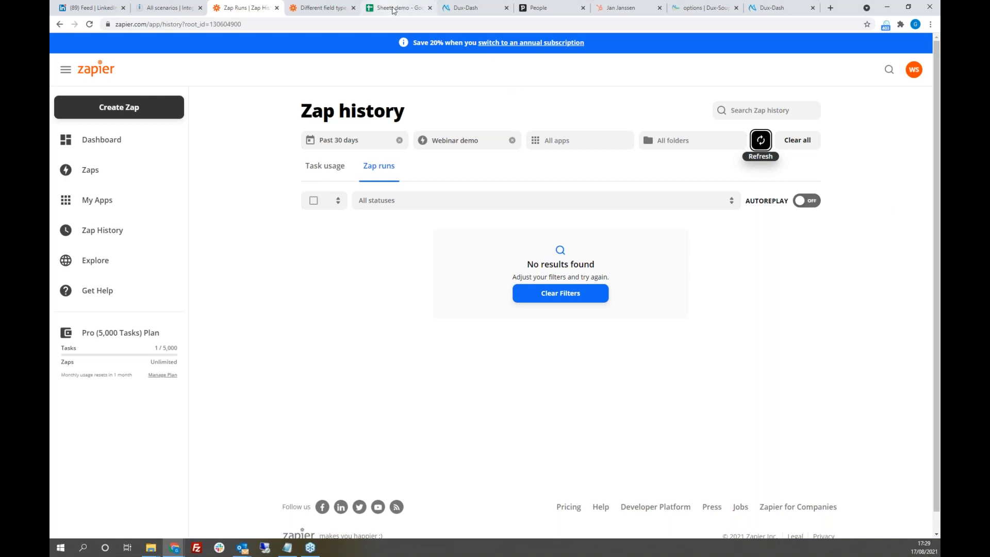
click(583, 248)
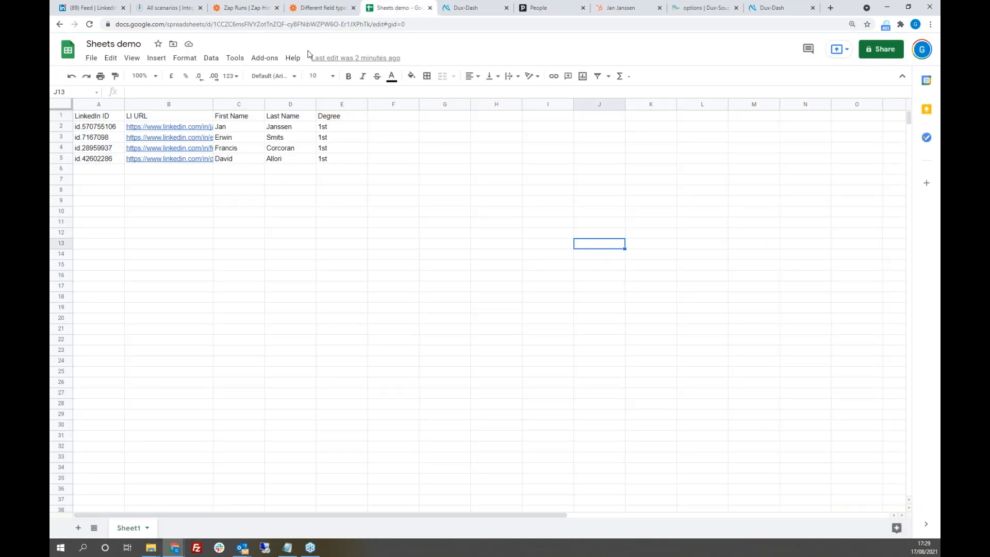
click(241, 9)
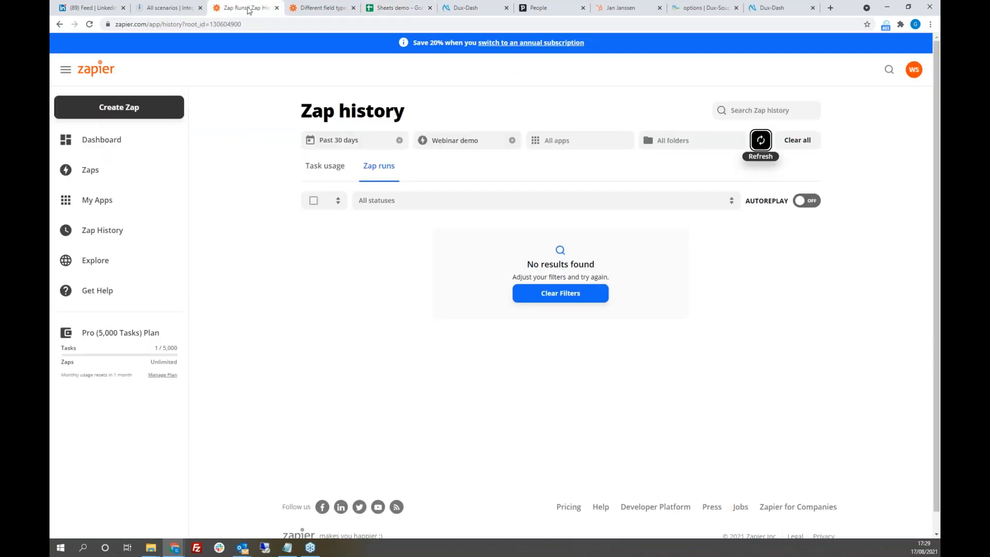
click(787, 9)
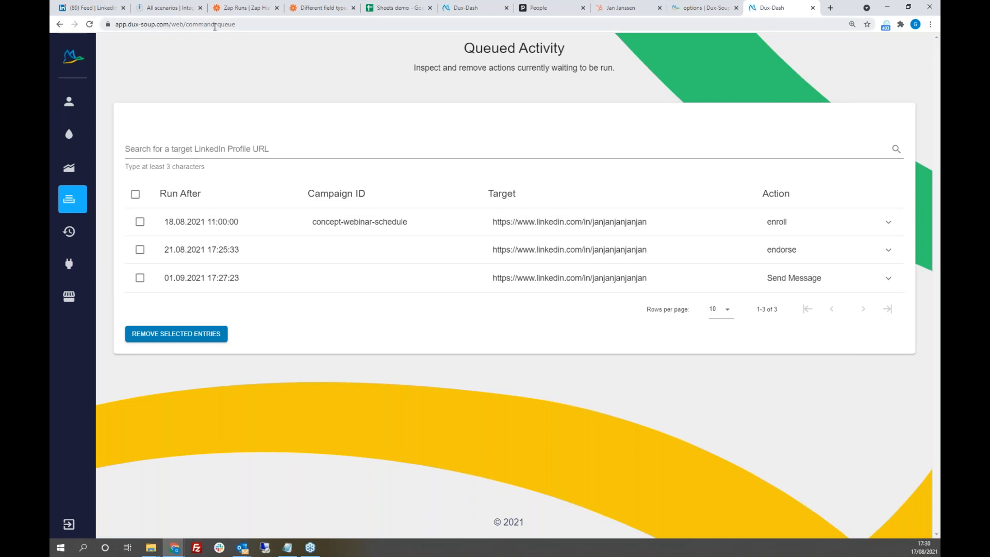
Switch to Integromat, create a new scenario, and search for "sheet" to bring up the Google Sheets triggers and actions for its first module.
click(171, 8)
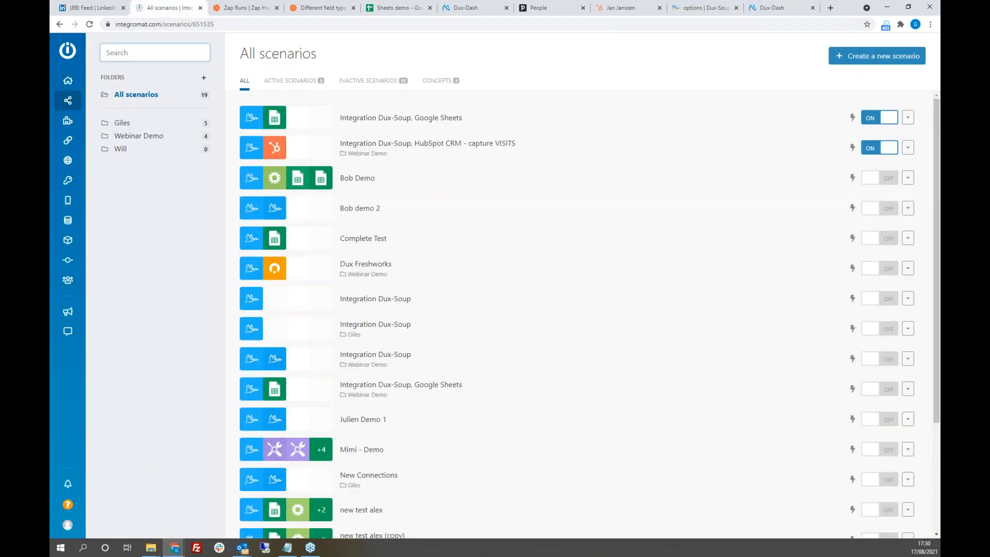
click(884, 57)
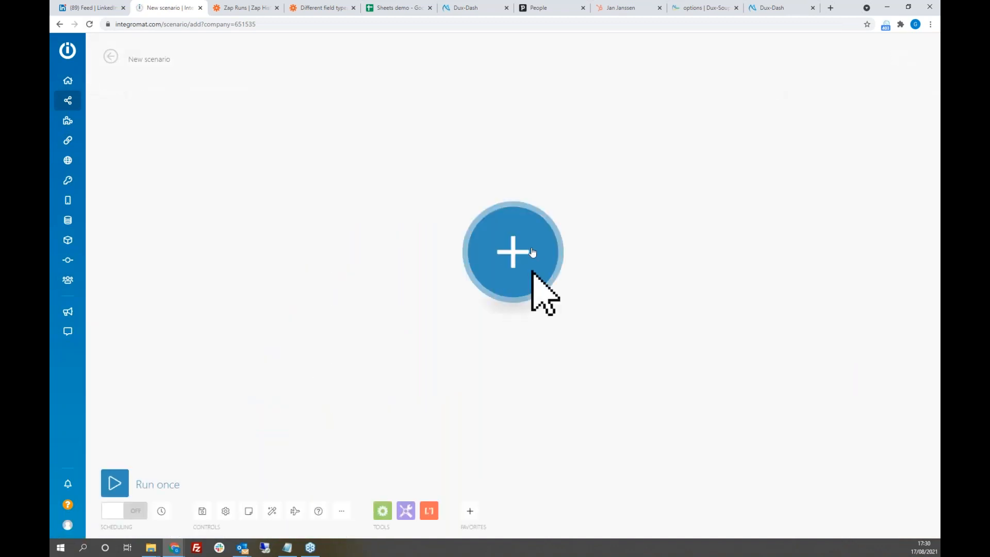
click(533, 252)
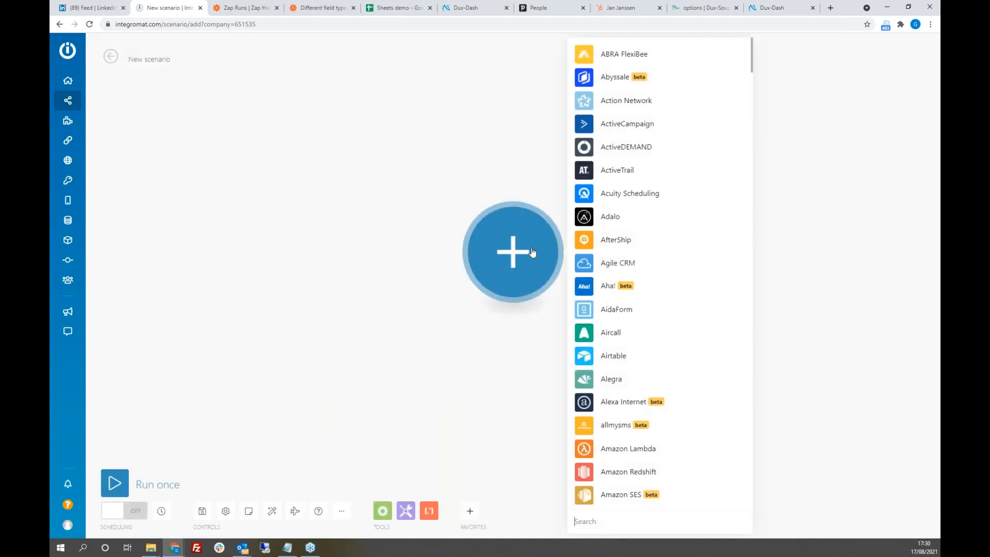
click(627, 520)
text(sheet)
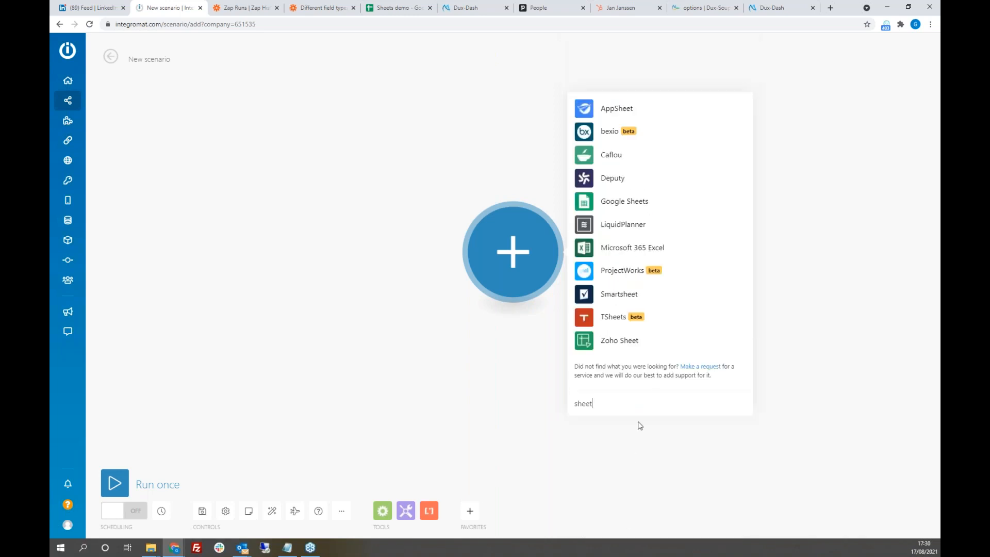
click(613, 206)
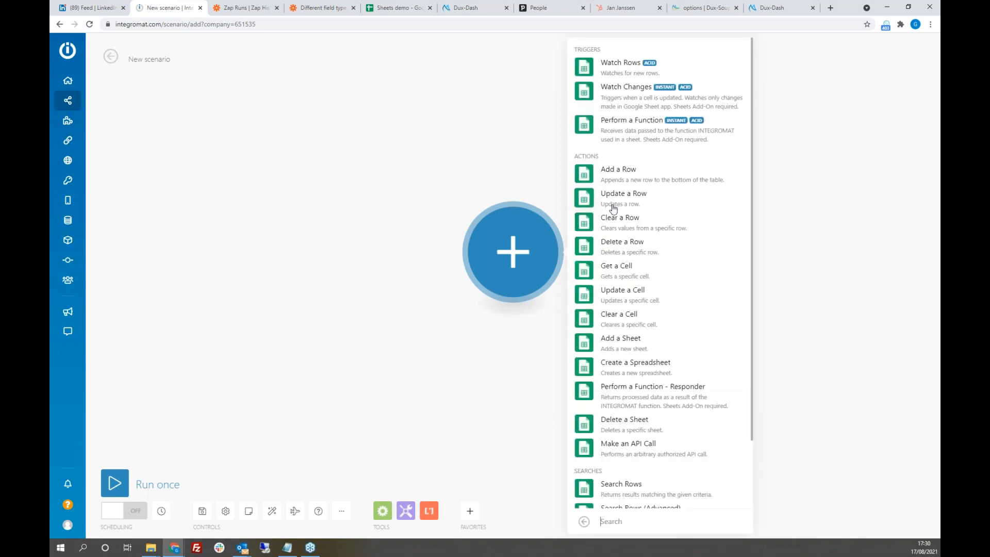
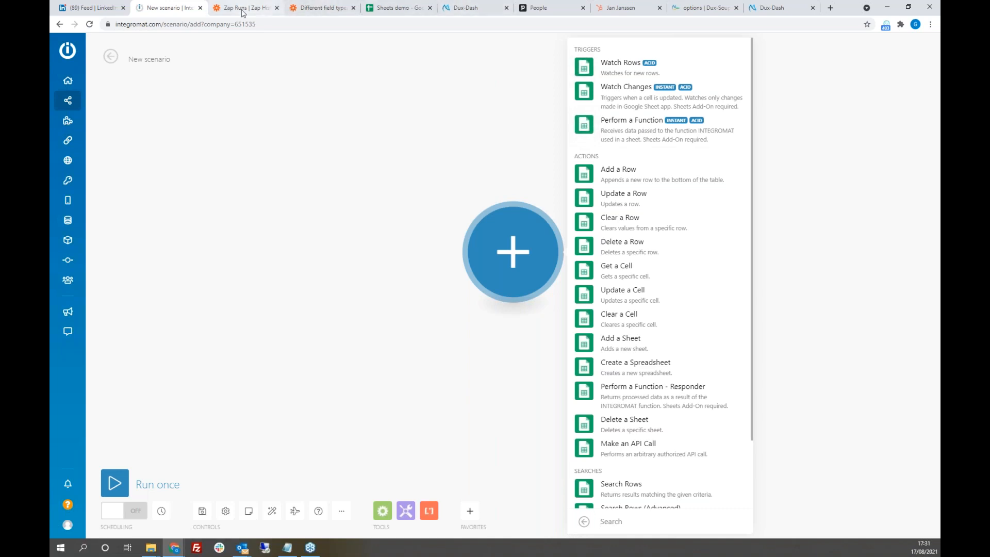
Review the Sheets demo rows, switch to Dux-Dash, and refresh the Queued Activity list to examine the queued actions.
click(403, 15)
click(156, 195)
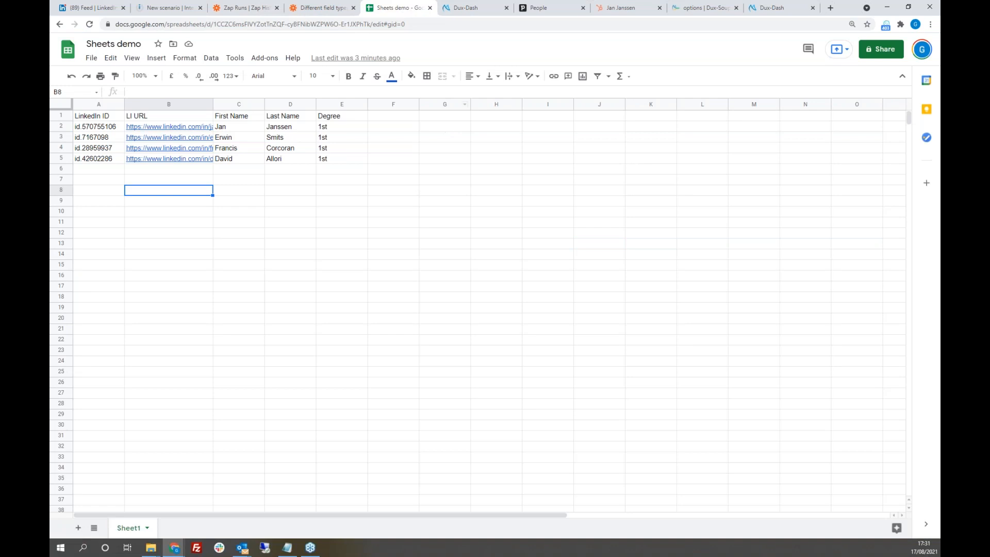
click(777, 9)
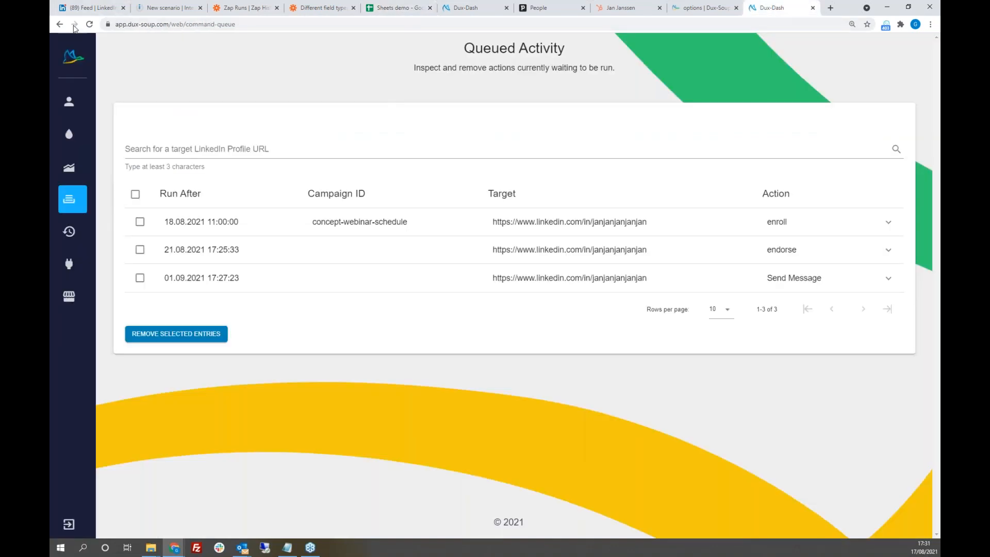
click(89, 25)
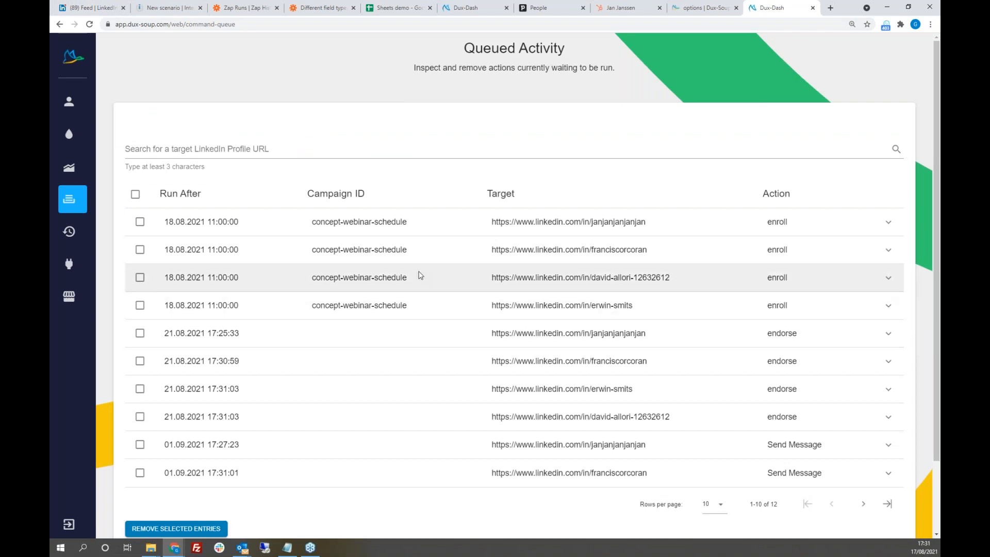
scroll(537, 155, down, 2)
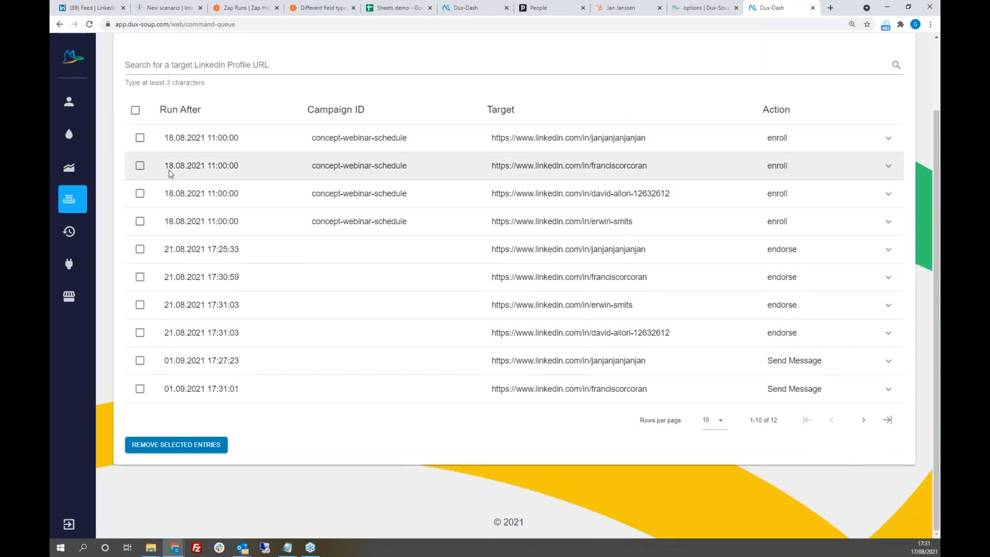
Refresh the Webinar demo Zap's run history in Zapier, and page through the Queued Activity list in Dux-Dash.
click(247, 8)
click(761, 143)
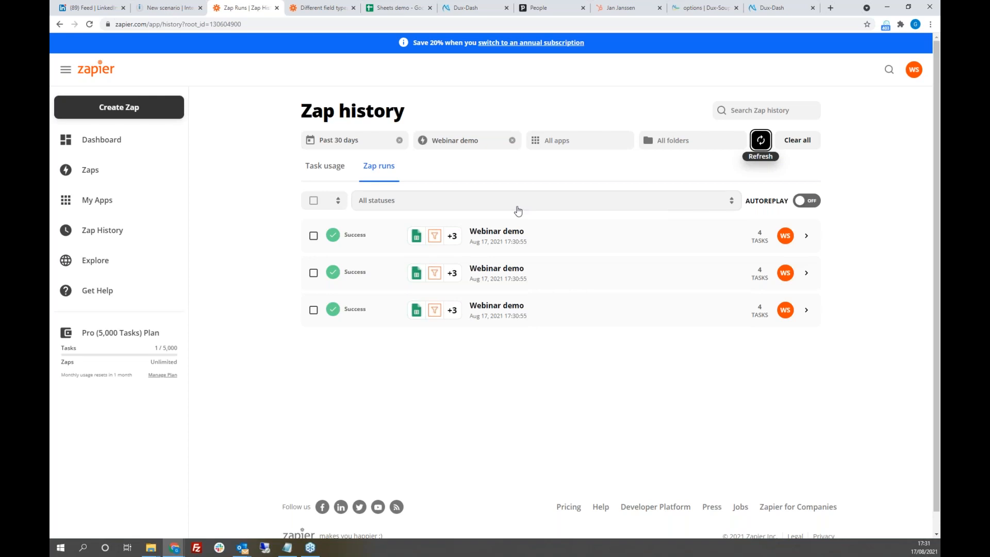
click(782, 9)
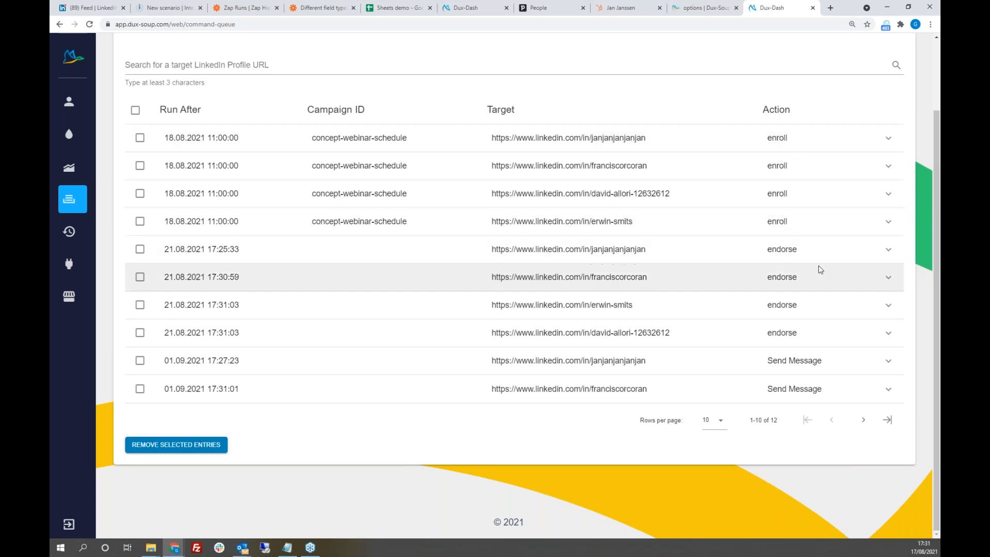
click(863, 419)
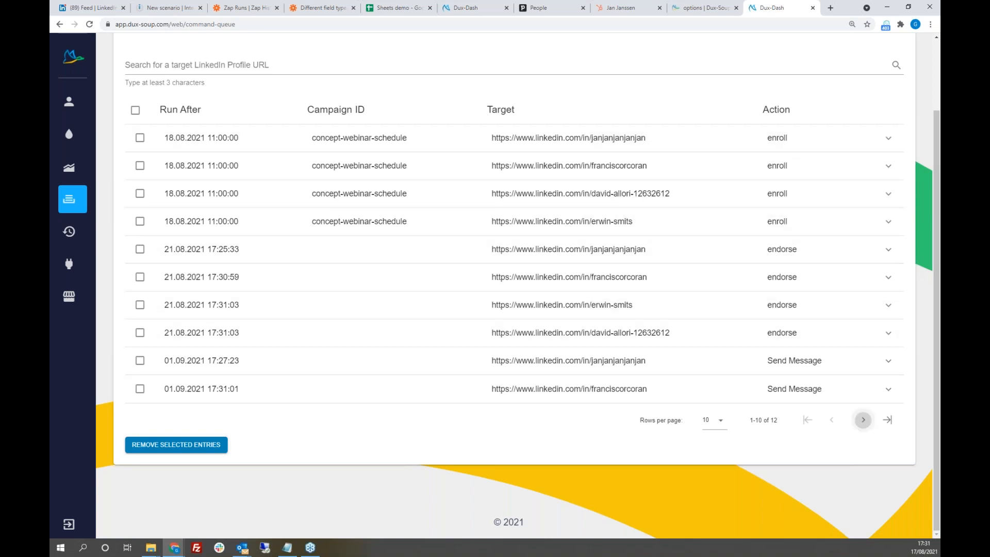
click(832, 282)
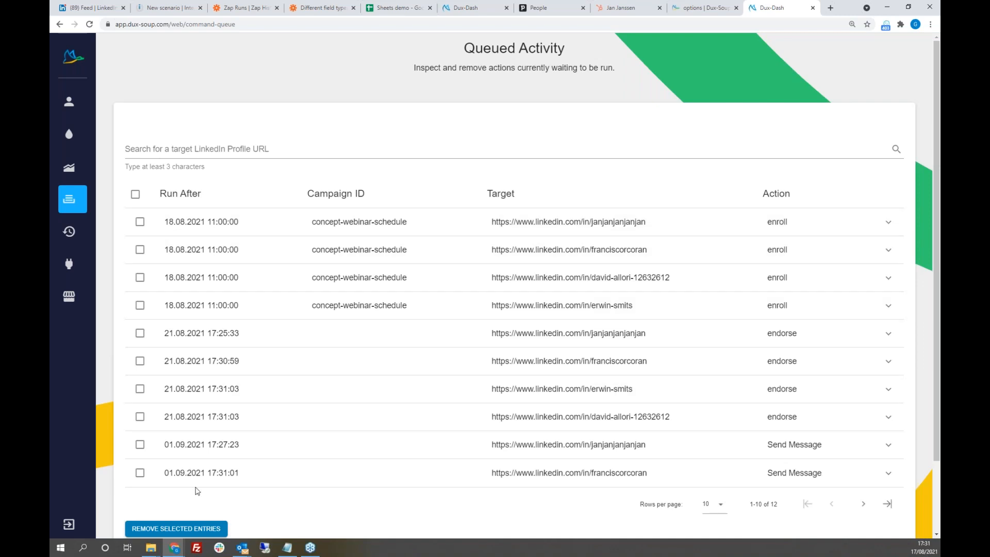
Review the Remote Control setting in the Dux-Soup Connect options and return to the Dux-Dash queue.
click(694, 8)
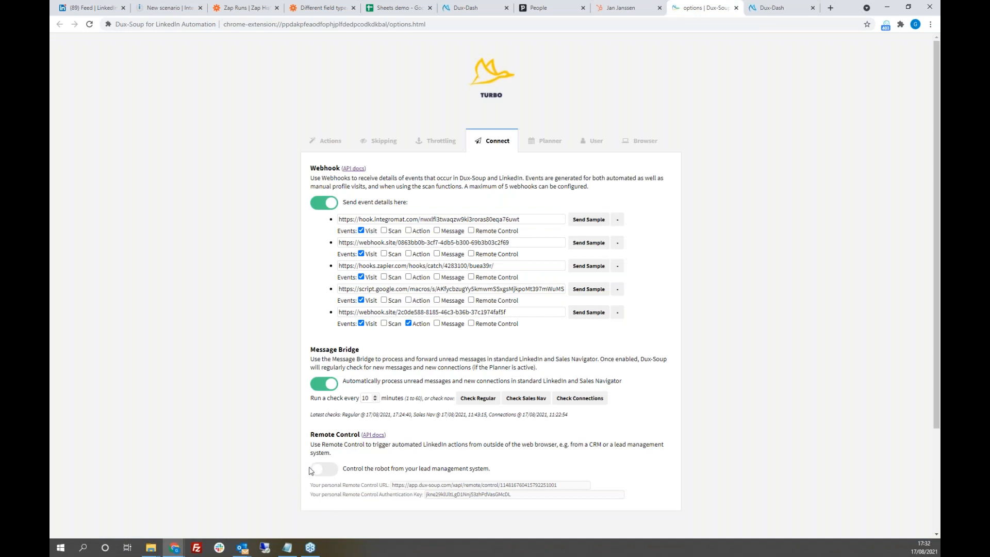
click(782, 11)
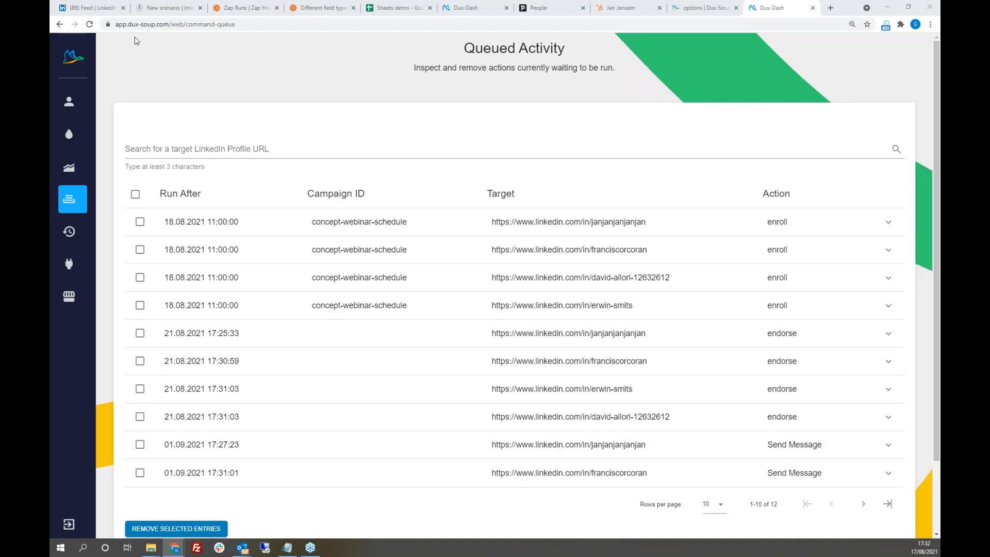
Return to Zapier, create a new Zap from the Webinar Demo folder, and choose Dux-Soup as its trigger app.
click(257, 10)
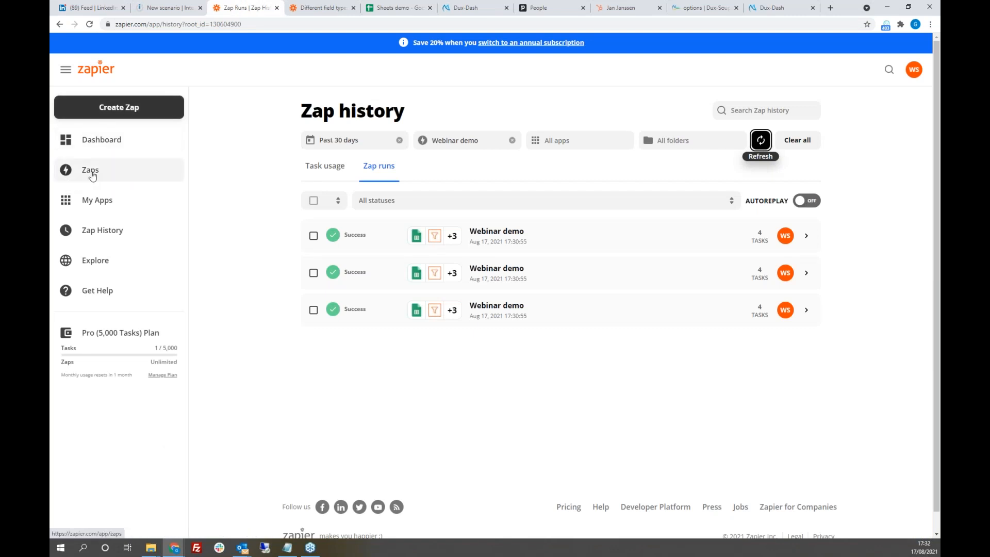
click(105, 176)
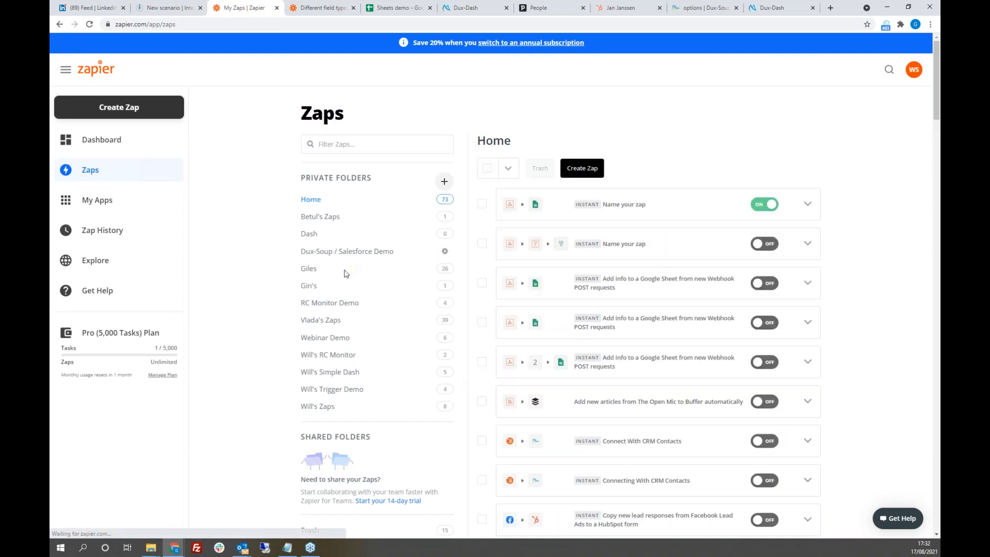
click(330, 341)
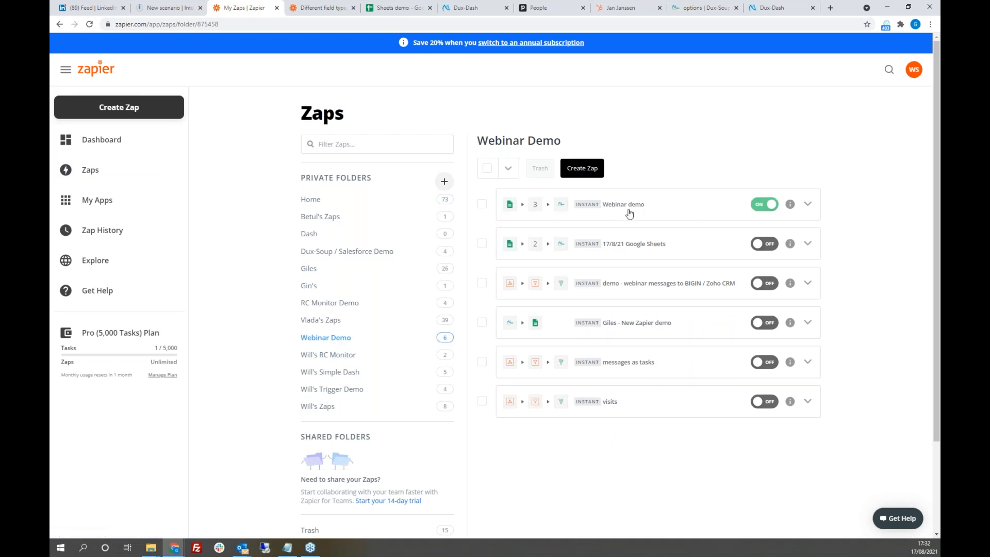
click(580, 170)
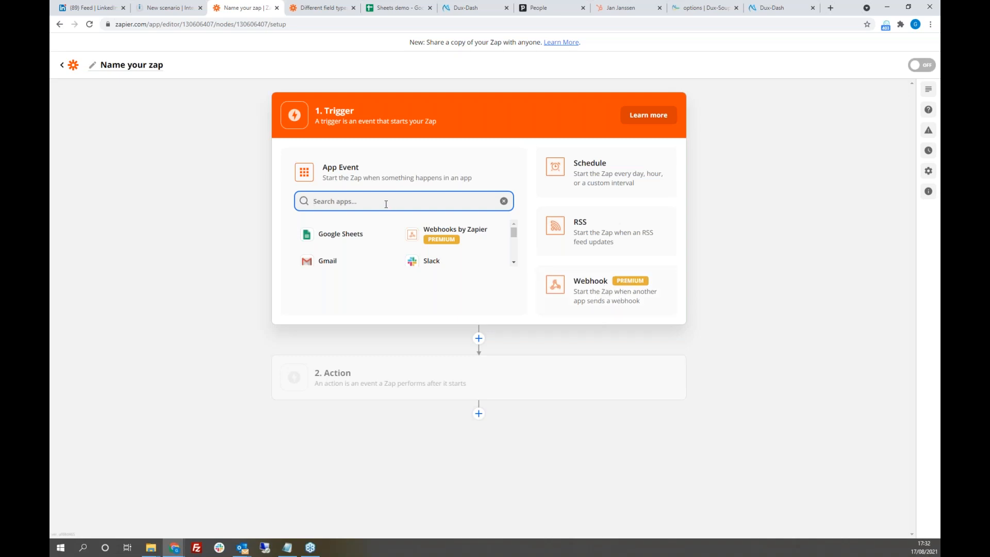
text(dux)
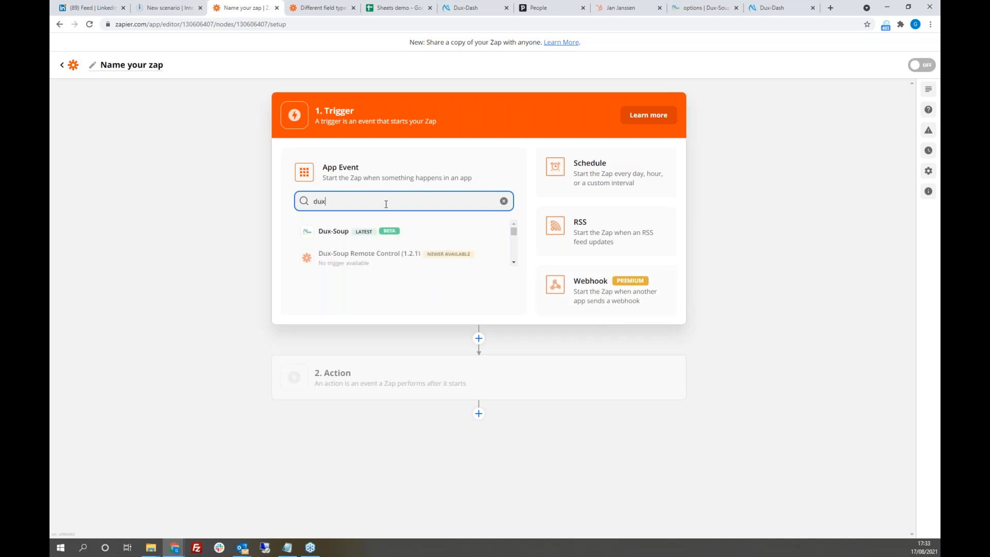
click(332, 234)
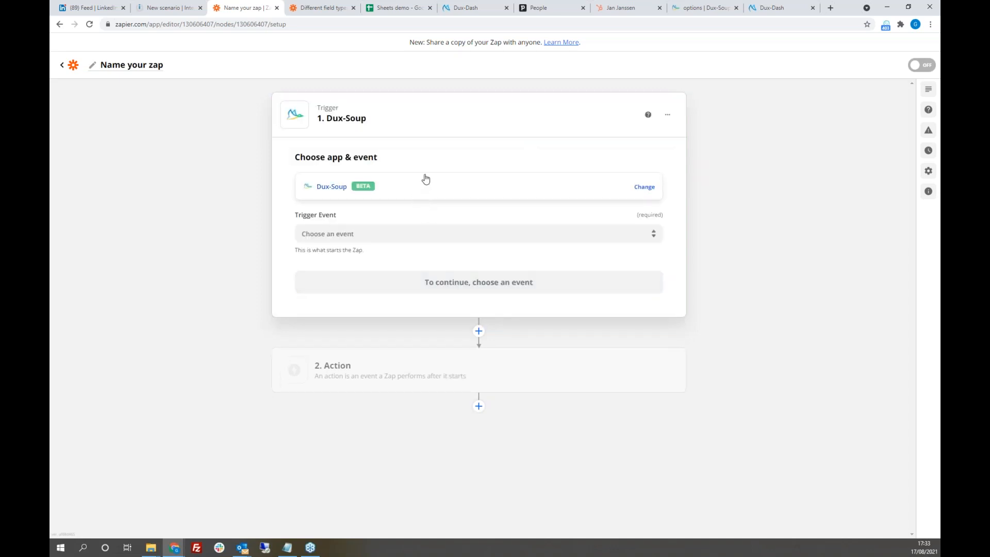
Set the trigger event to New Profile Visit Event and select the presenter's connected Dux-Soup Remote Control account.
click(449, 237)
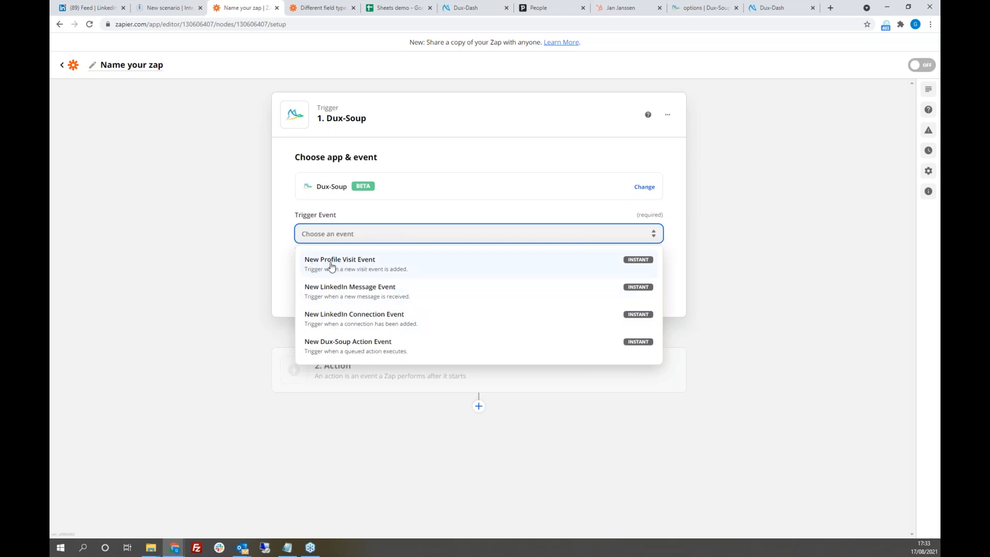
click(381, 266)
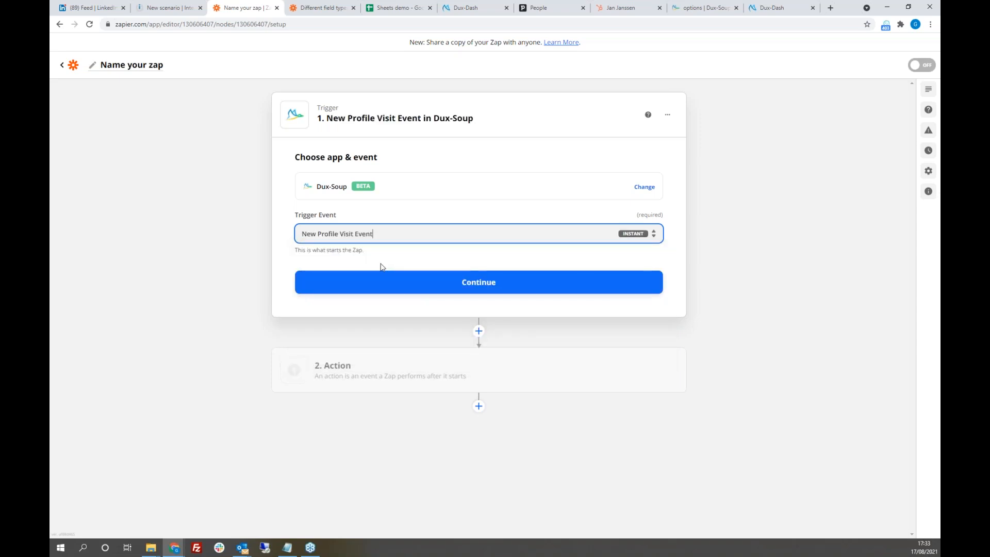
click(473, 284)
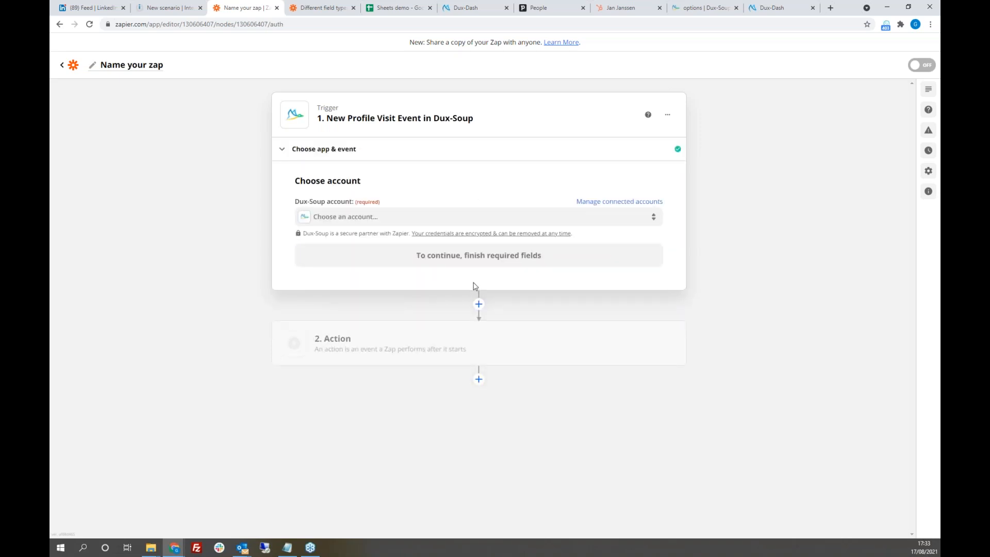
click(407, 219)
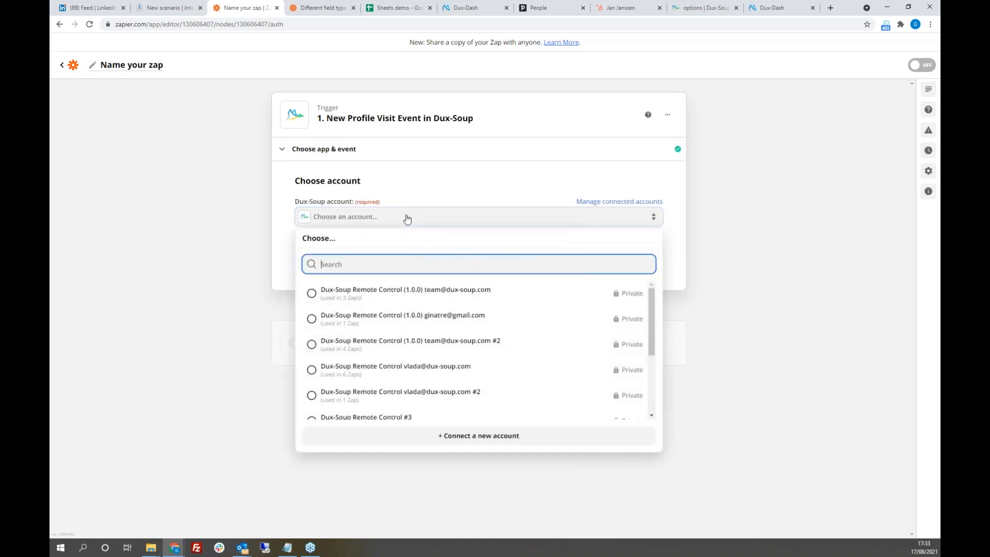
scroll(488, 327, down, 3)
click(311, 356)
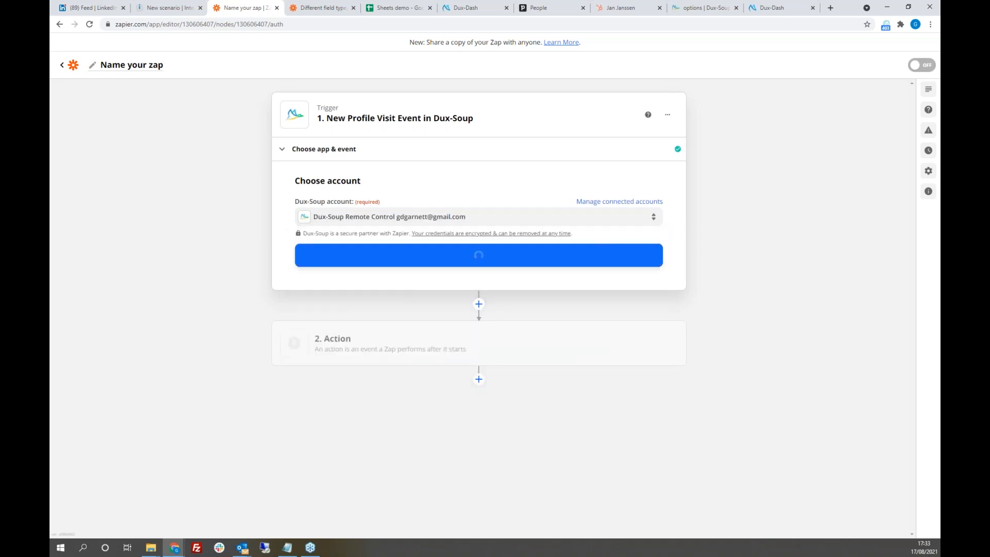
Set the profile visit trigger's filter to Include all events and proceed to its test.
click(474, 257)
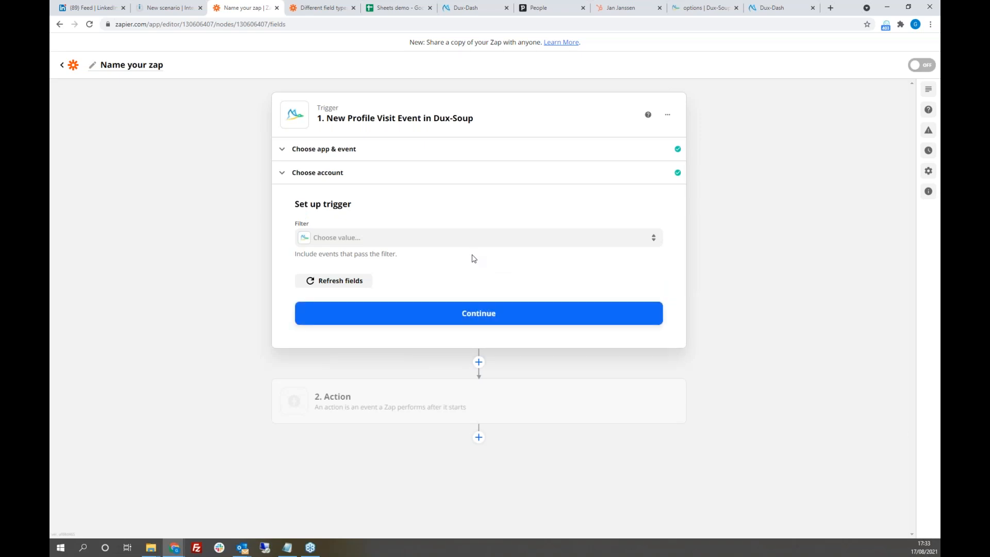
click(454, 243)
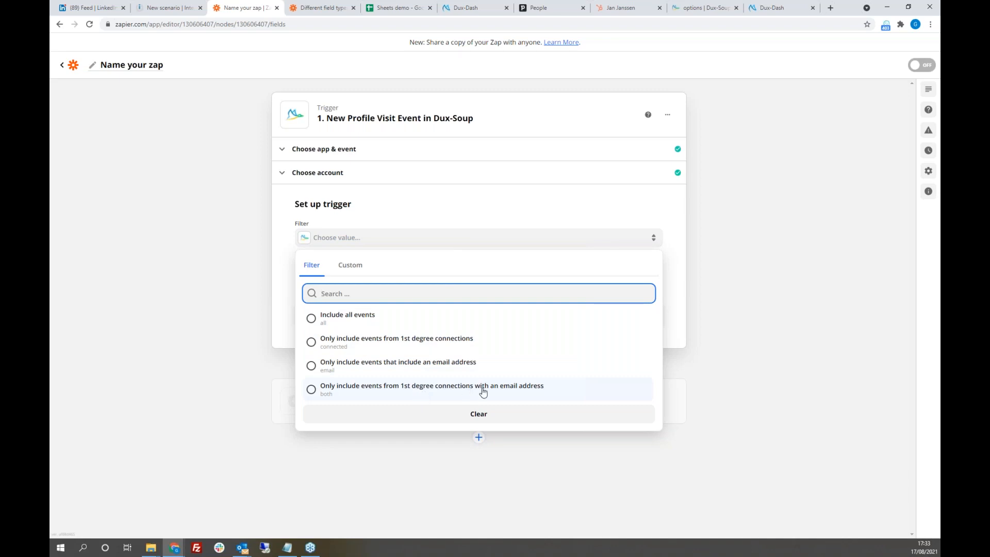
click(311, 319)
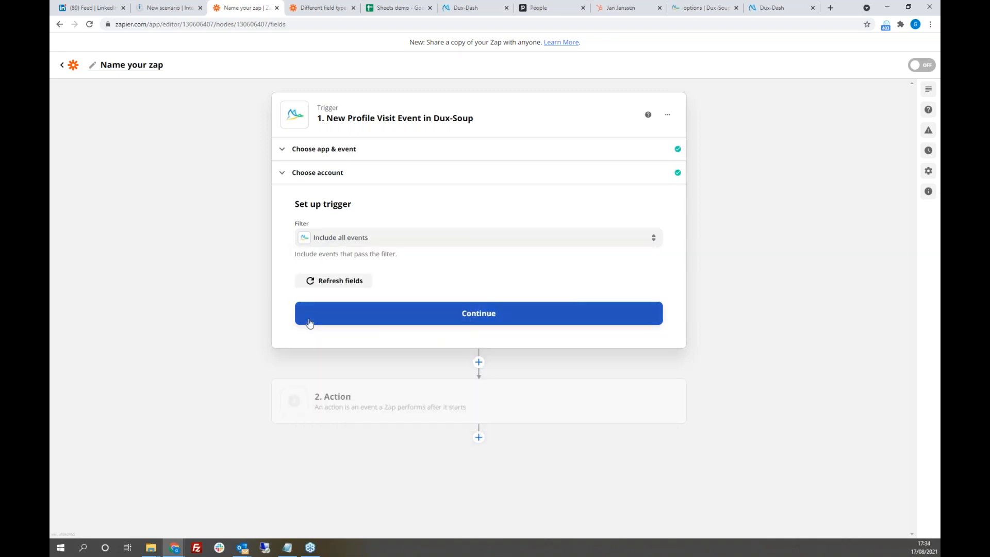
click(509, 322)
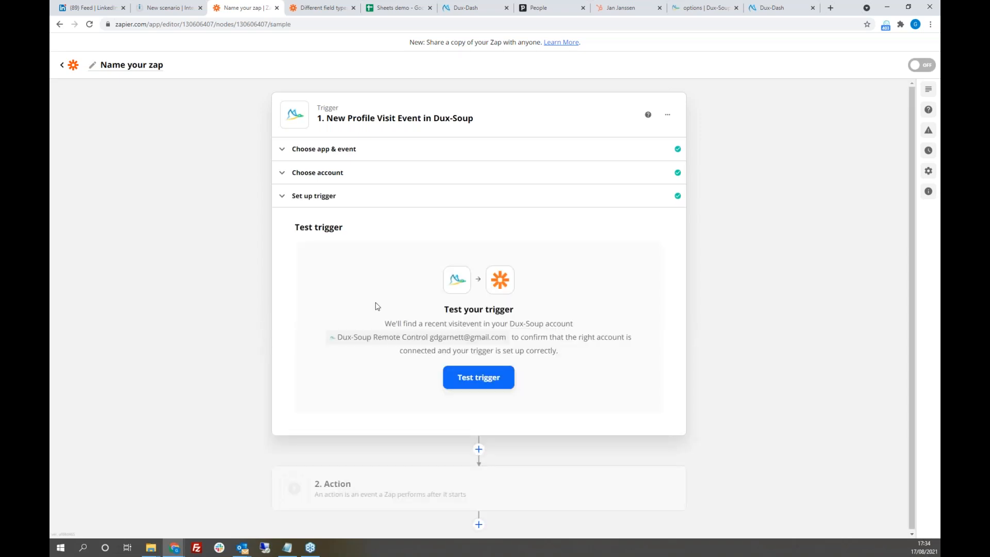
Test the Dux-Soup trigger and continue to the action step with the sample visit event.
click(479, 378)
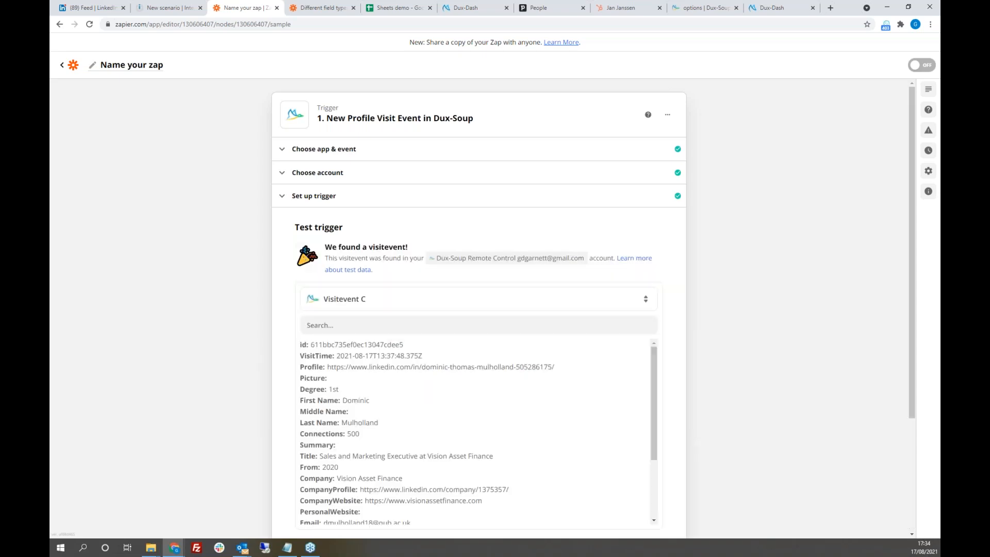
scroll(761, 302, down, 3)
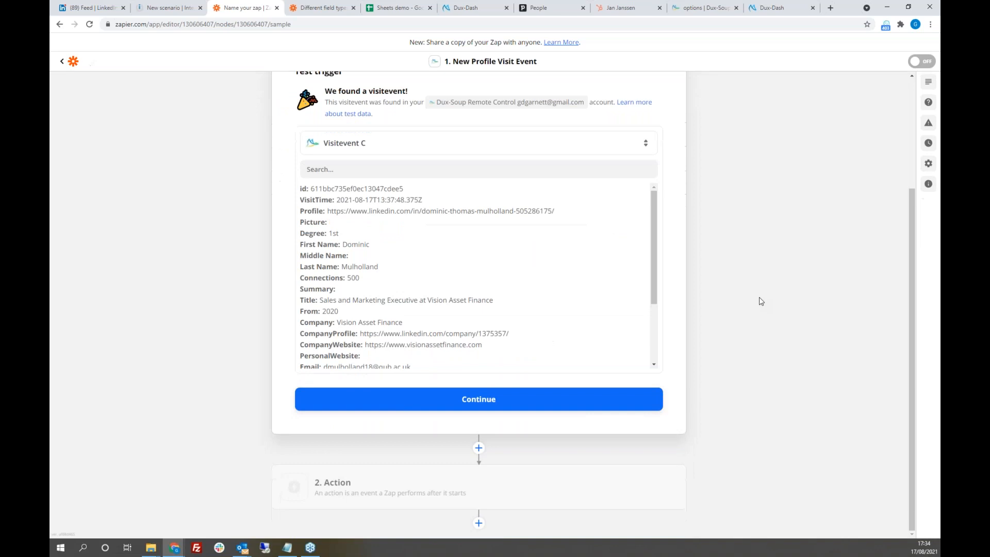
click(493, 403)
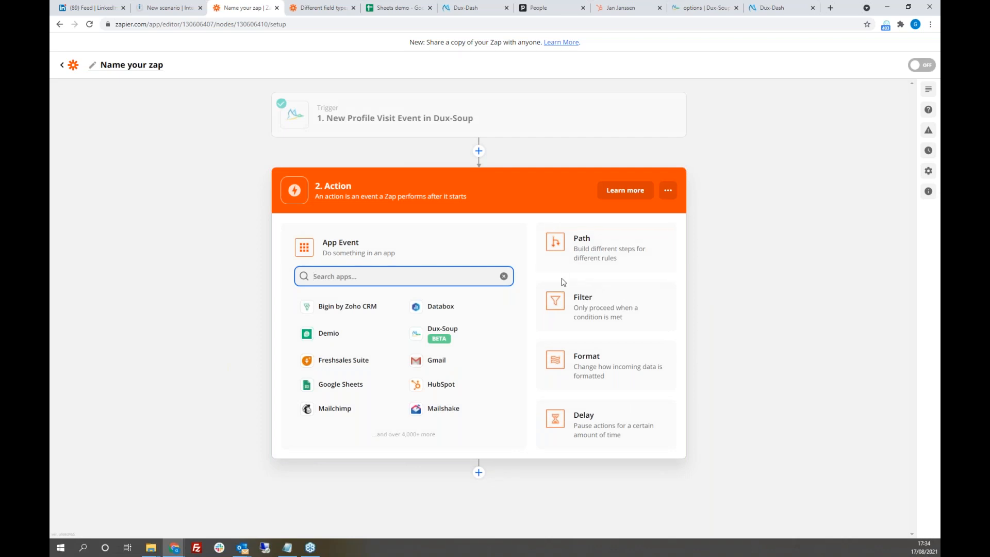
Name the Zap "Webinar demo2".
click(114, 69)
text(Webinar demo2)
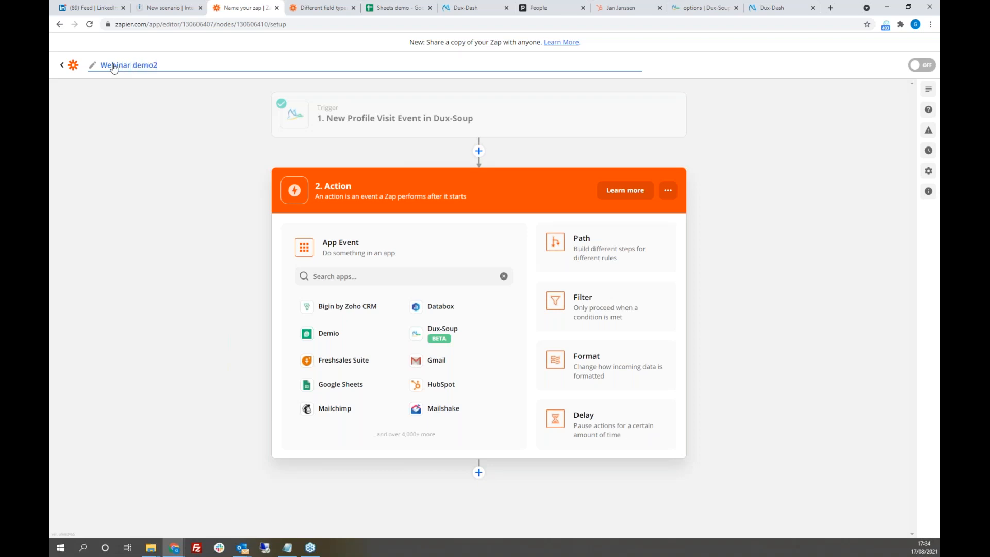
click(146, 105)
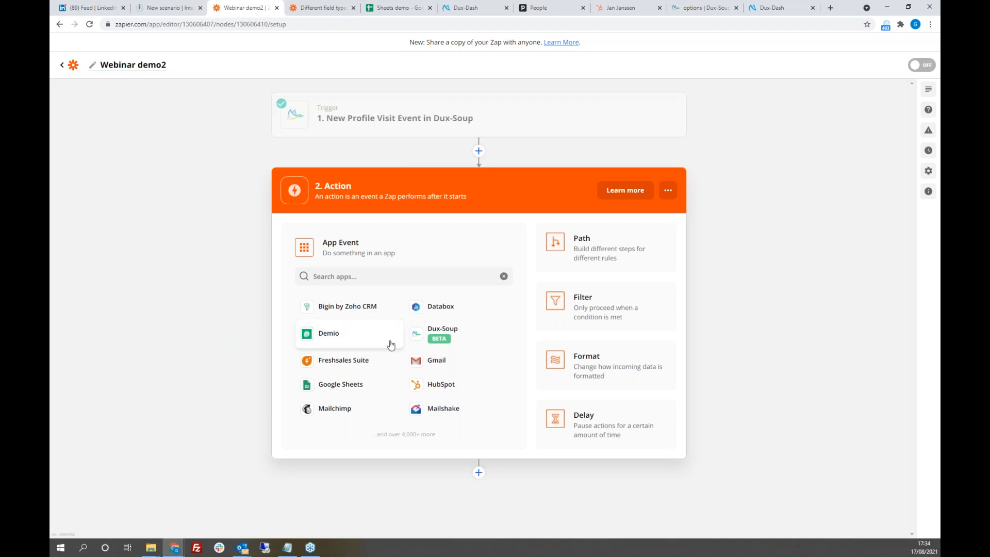
Set the action to Create Spreadsheet Row in Google Sheets, using the presenter's connected Google Sheets account.
click(337, 388)
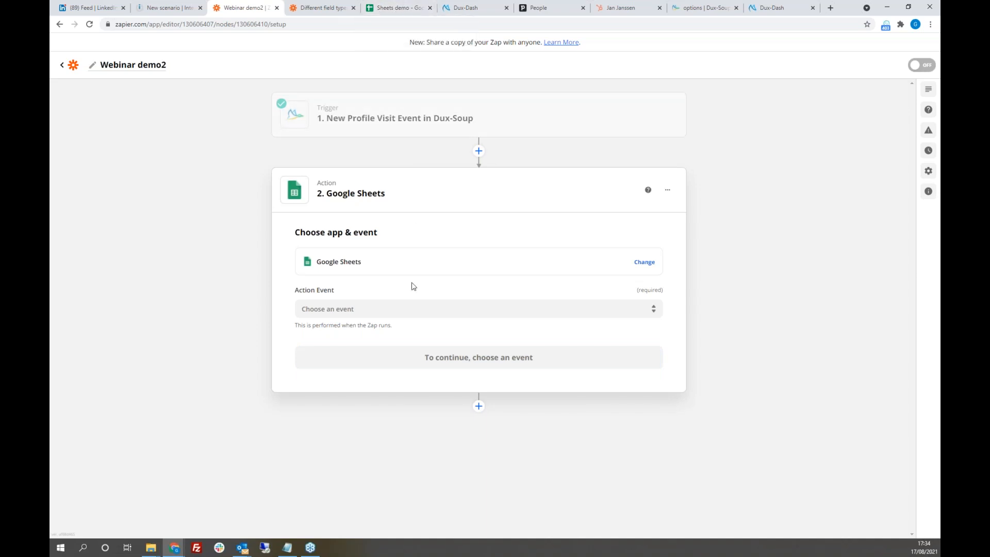
click(610, 310)
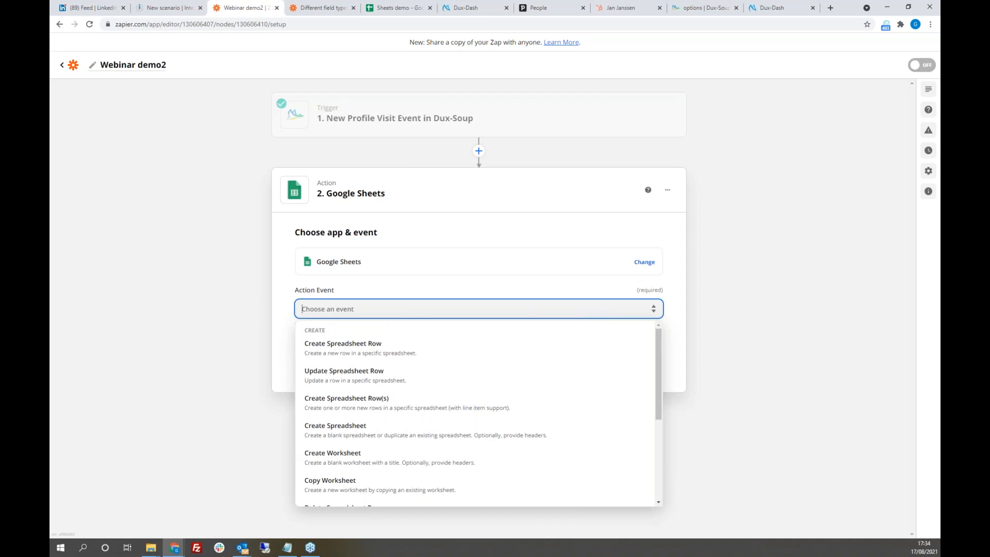
click(387, 349)
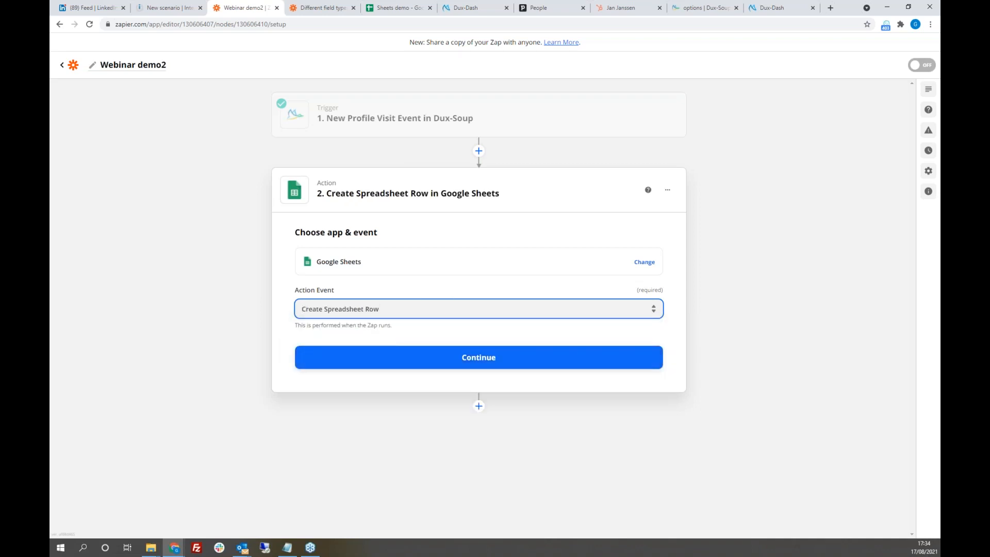
click(482, 360)
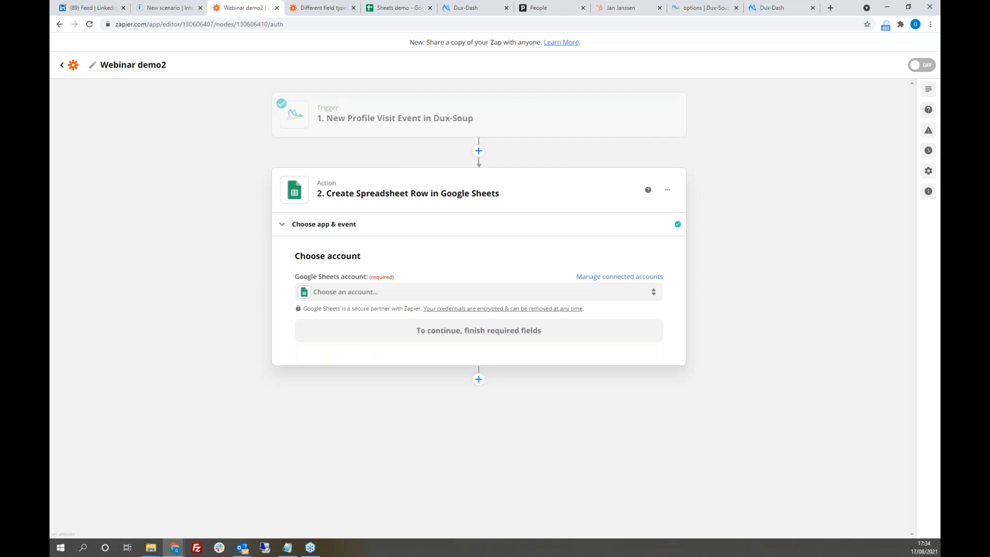
click(423, 297)
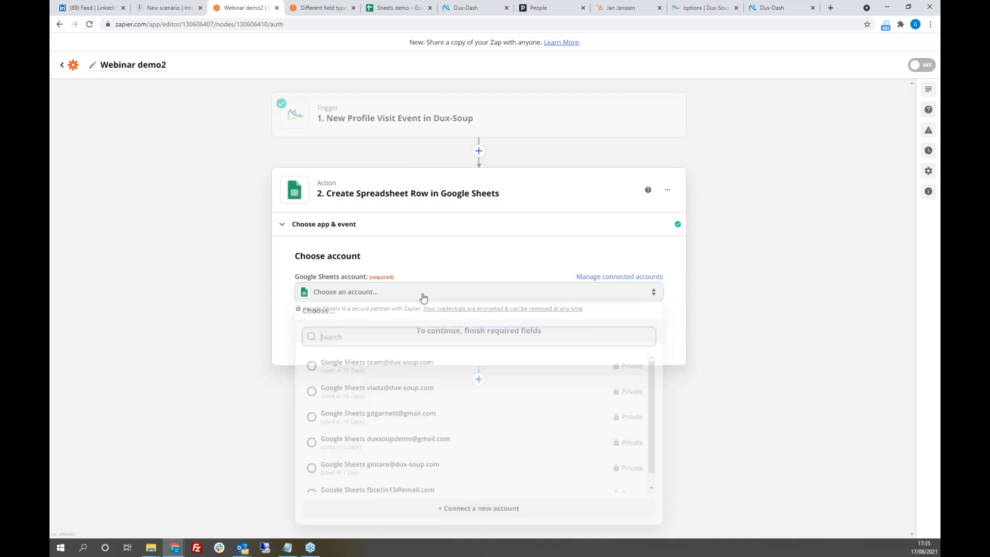
click(361, 420)
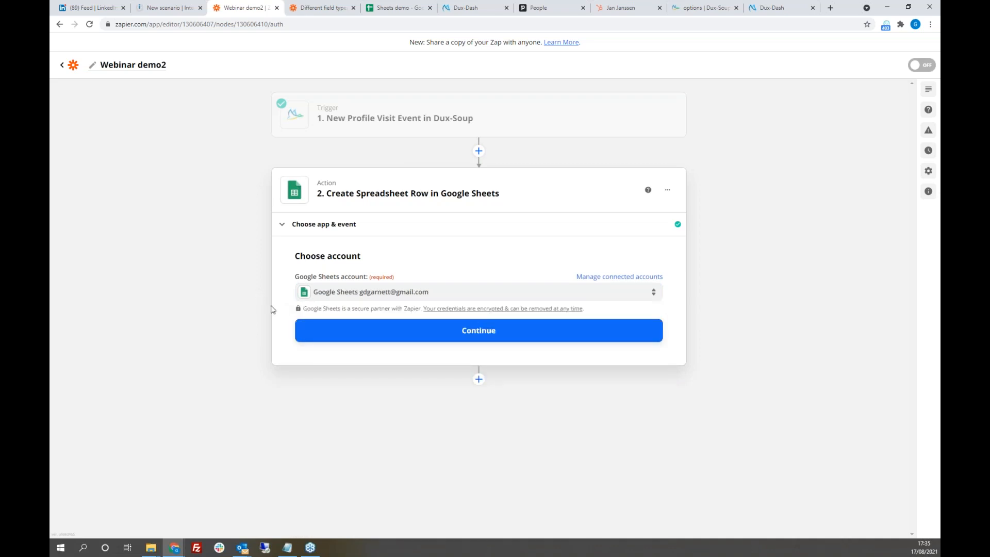
click(488, 334)
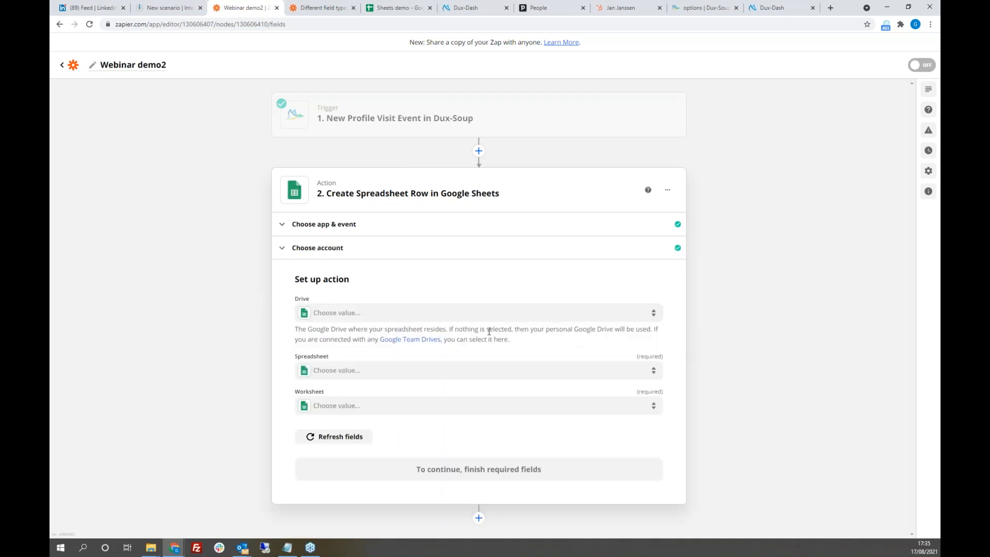
Target Sheet1 of the Sheets demo spreadsheet in My Google Drive, and test the action with its column fields left empty.
click(377, 319)
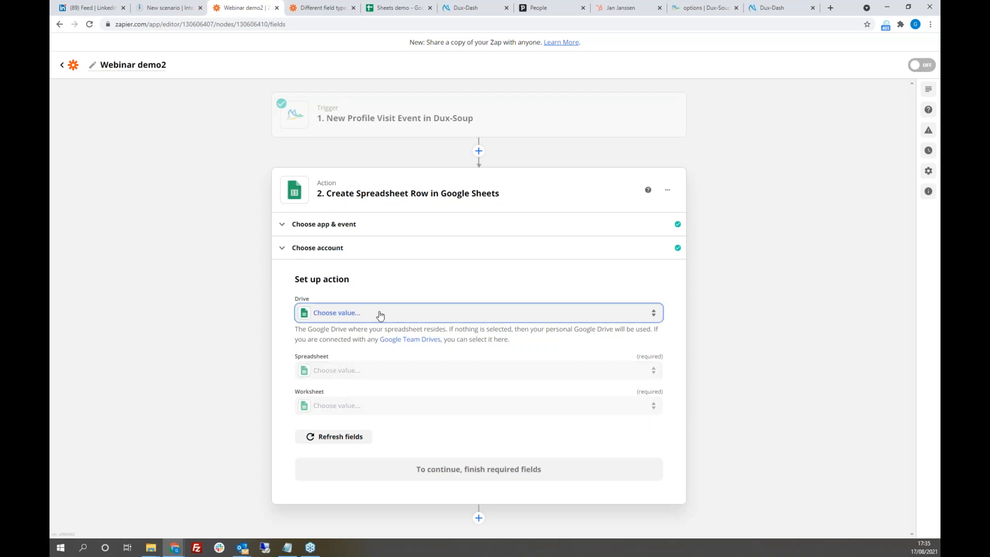
click(356, 394)
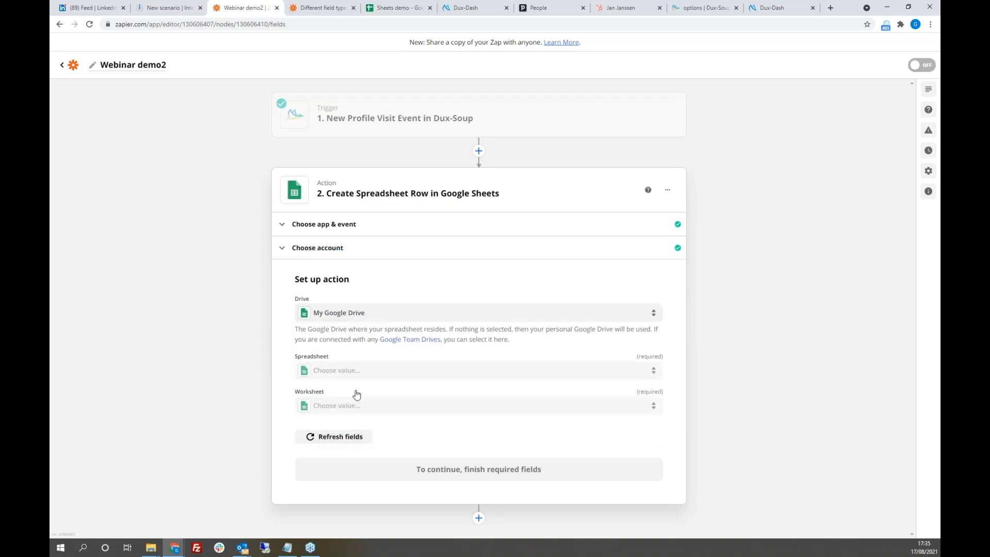
click(363, 374)
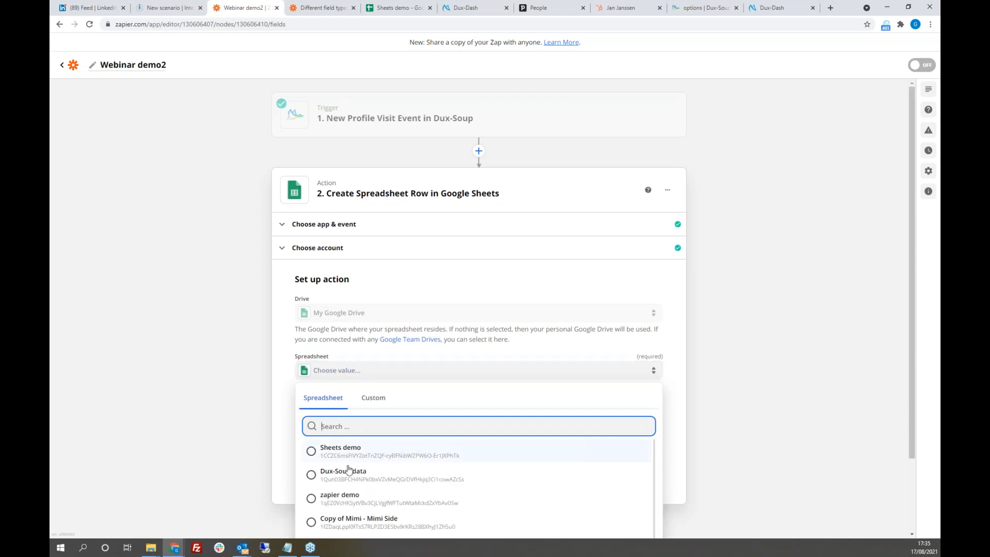
click(348, 453)
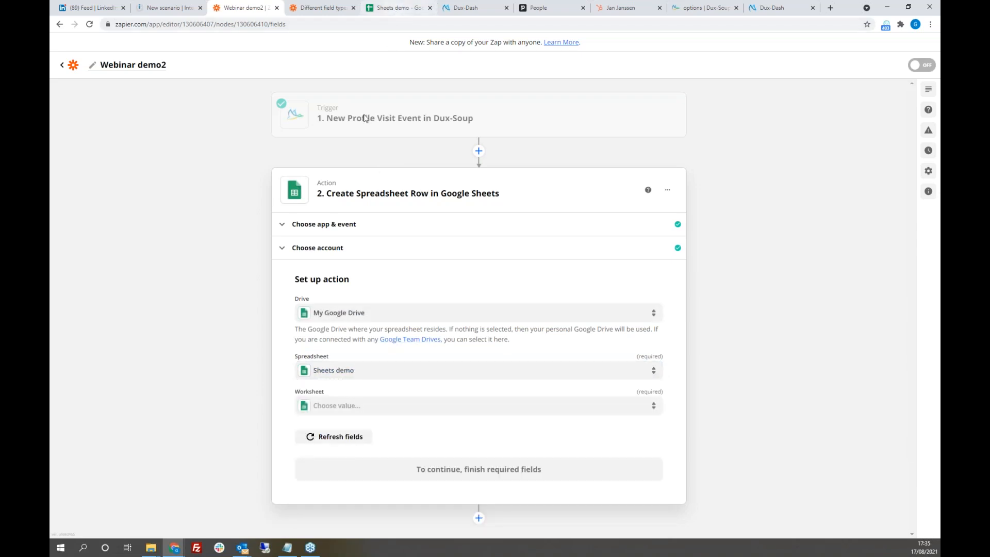
click(336, 407)
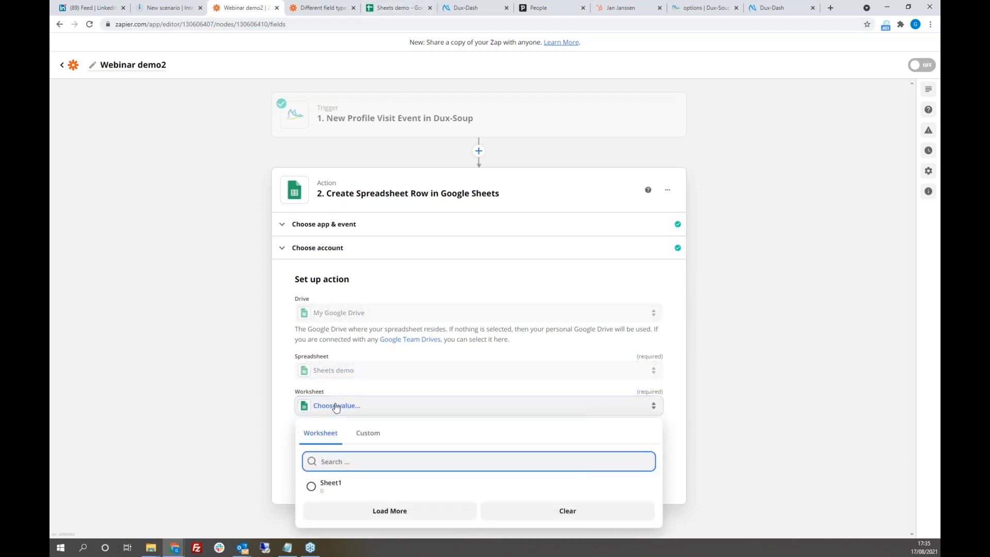
click(324, 487)
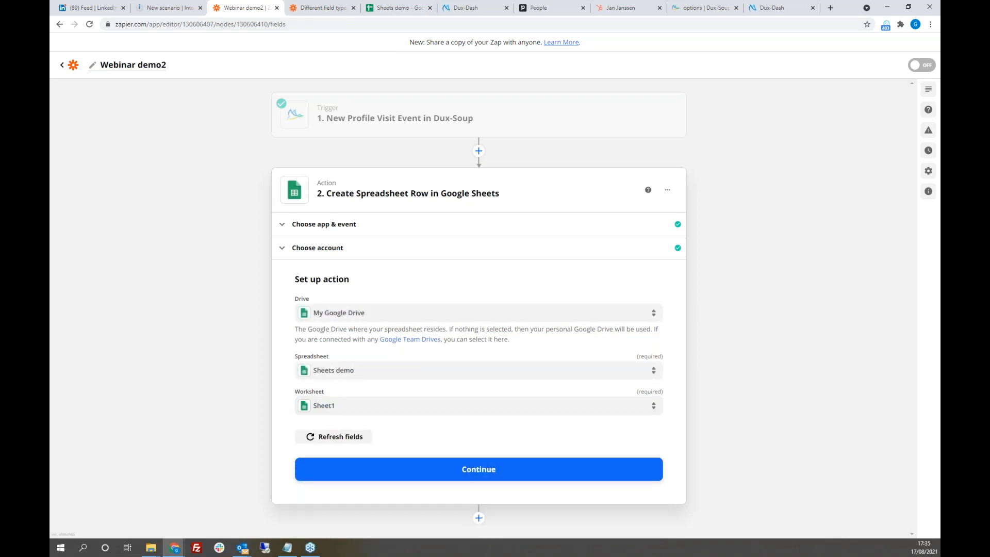
click(475, 470)
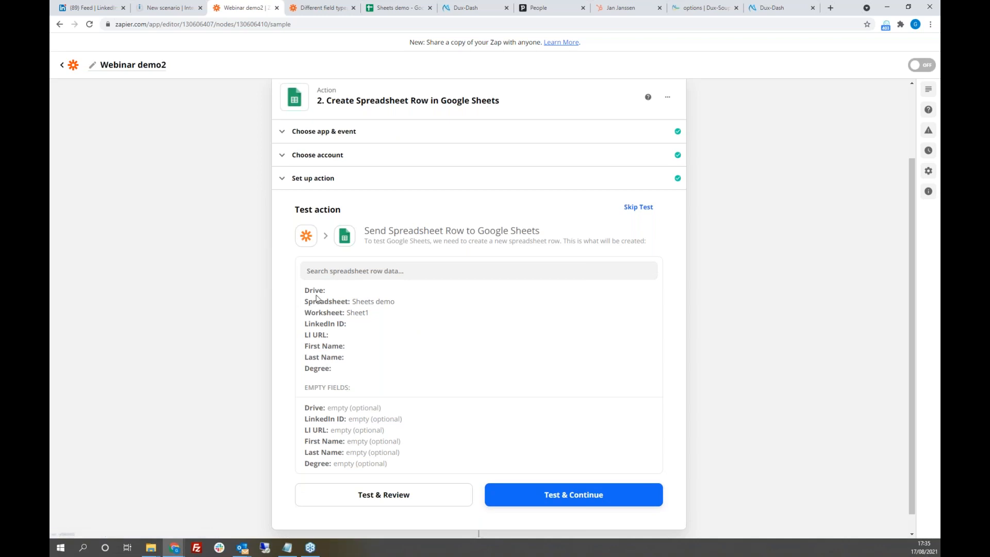
click(579, 495)
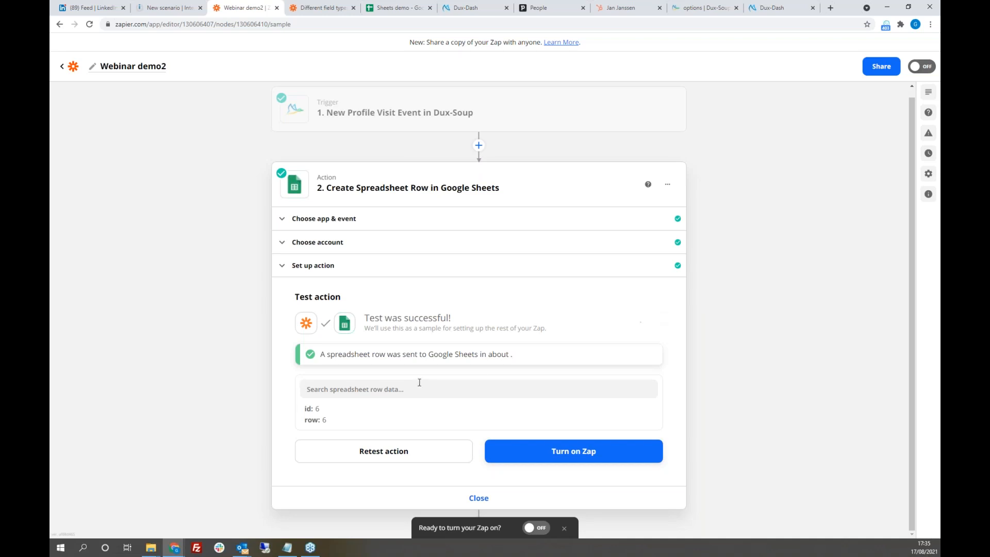
click(309, 246)
click(309, 227)
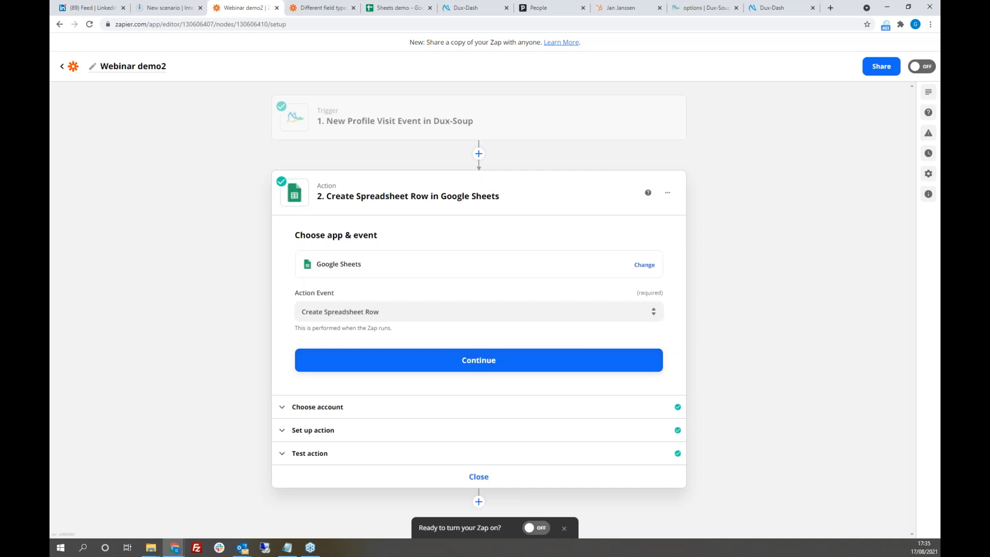
click(336, 455)
click(612, 467)
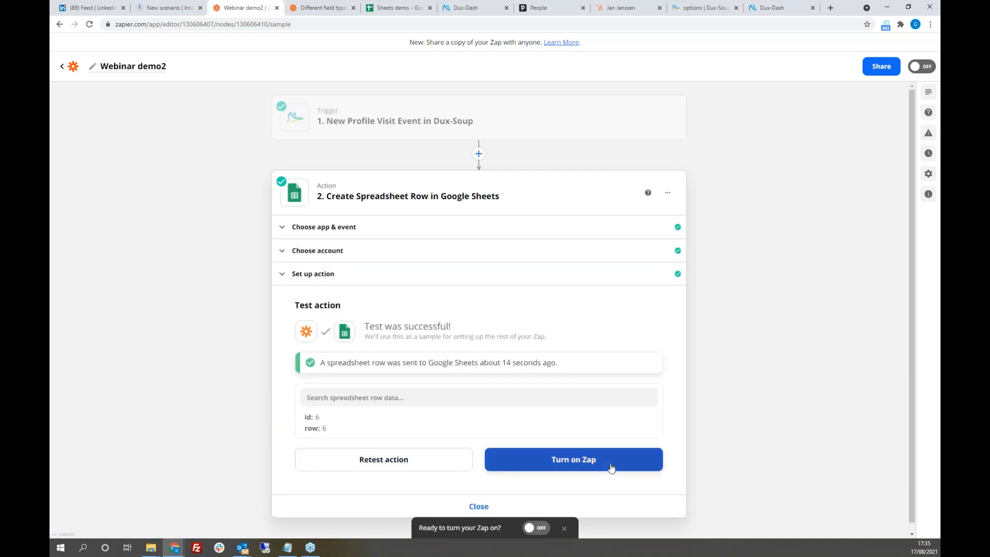
Reopen the spreadsheet row action's setup and map the LinkedIn ID column to the Dux-Soup Profile ID.
click(304, 252)
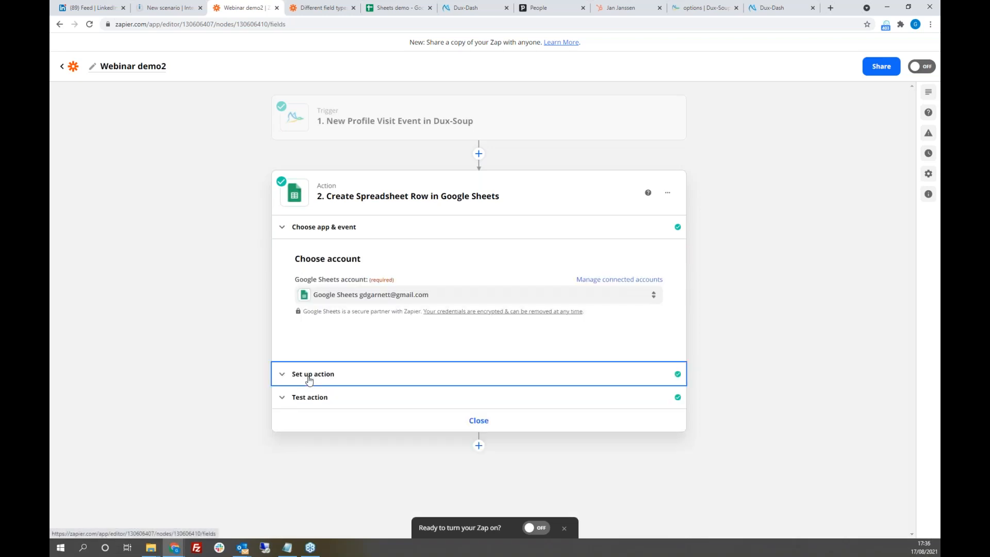
click(309, 378)
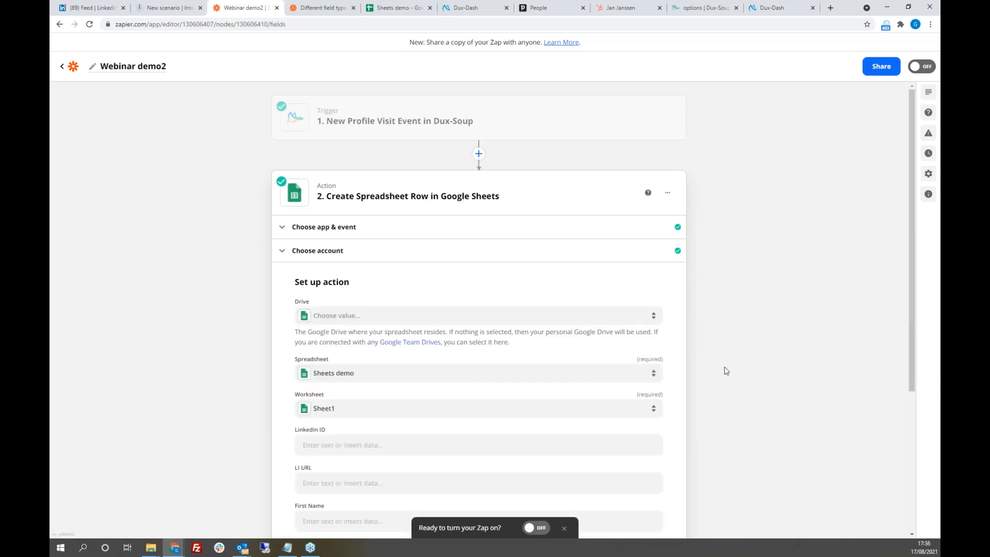
scroll(726, 371, down, 4)
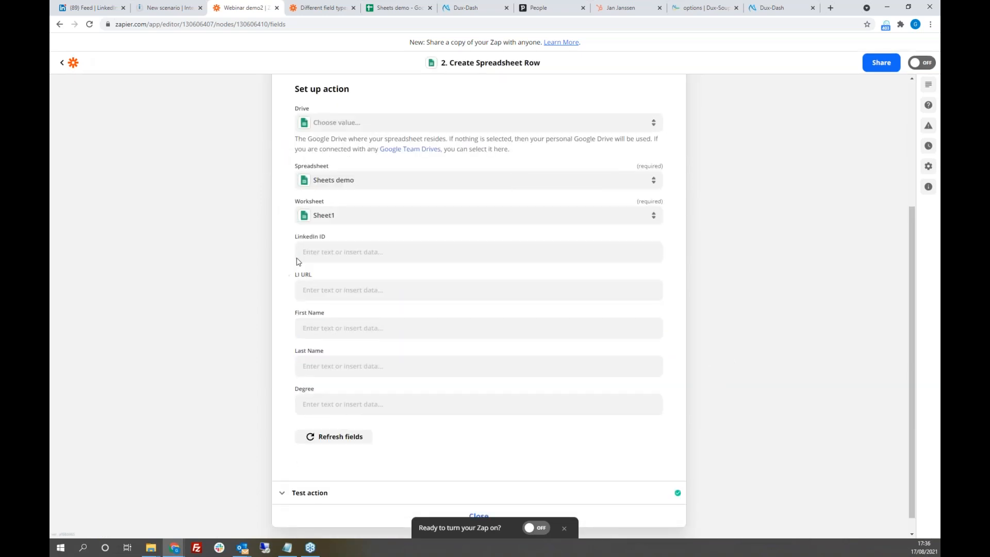
click(335, 248)
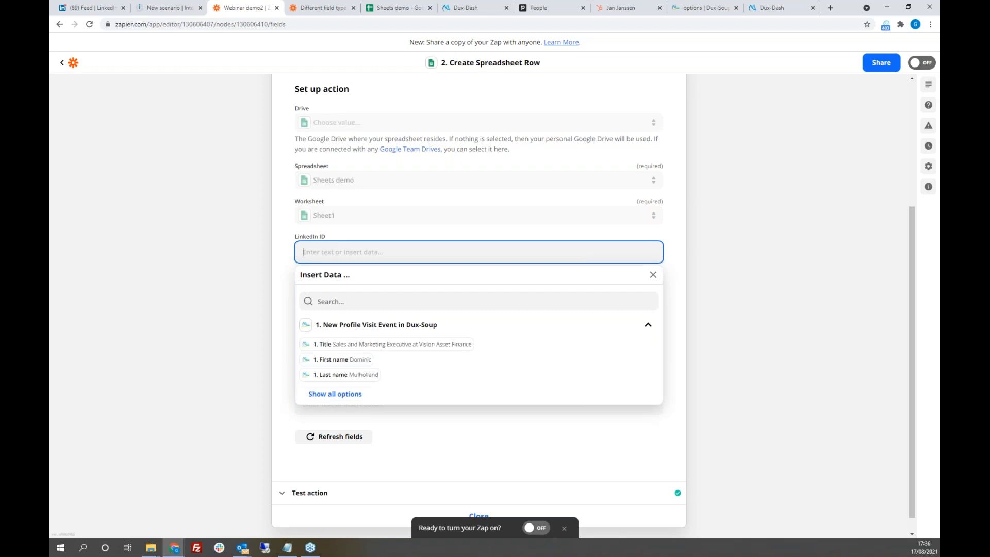
click(717, 284)
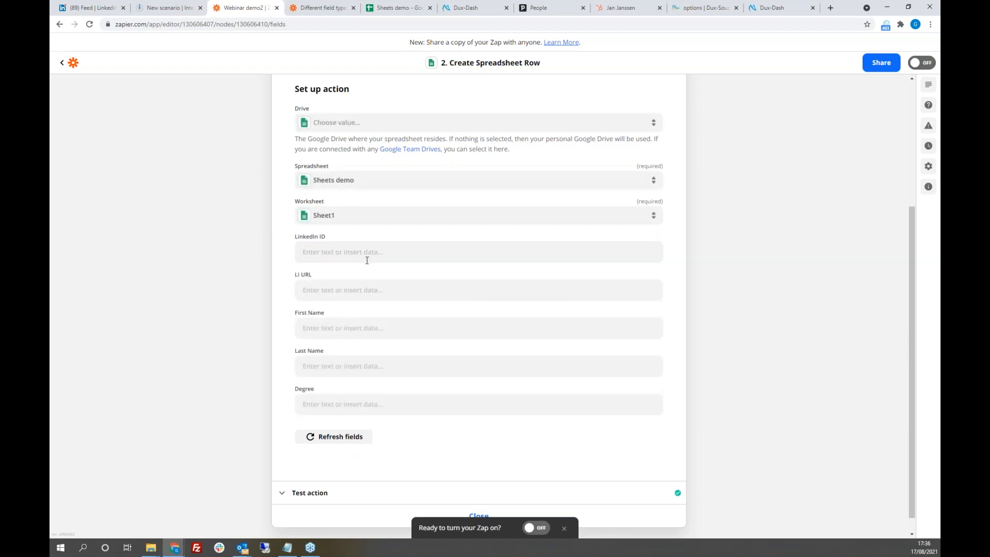
click(331, 249)
click(327, 395)
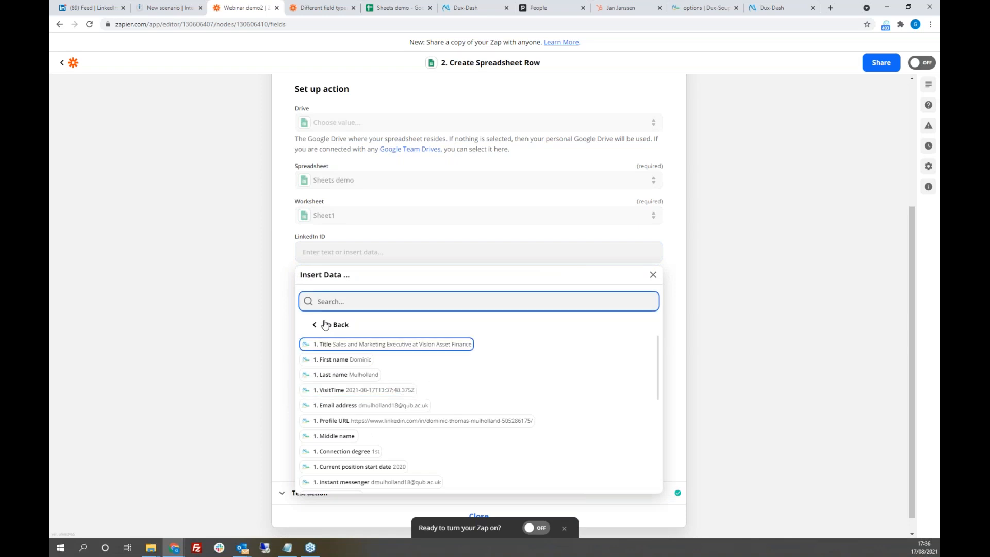
scroll(382, 401, down, 8)
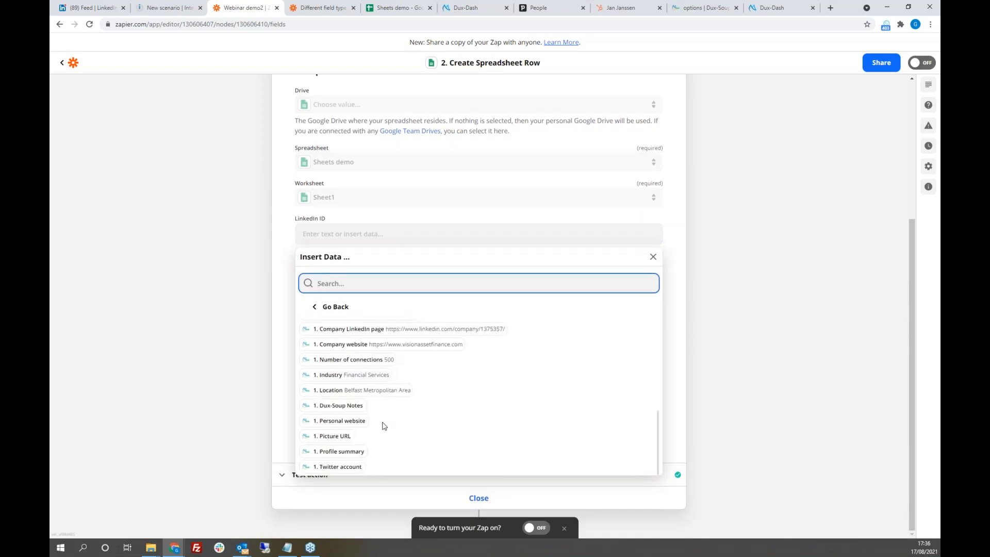
scroll(384, 426, up, 3)
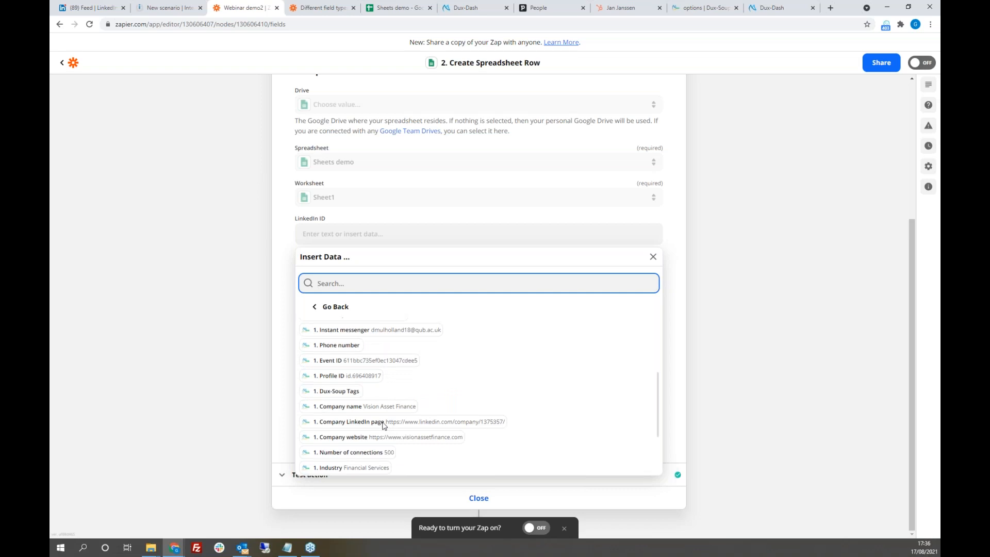
click(348, 376)
click(678, 243)
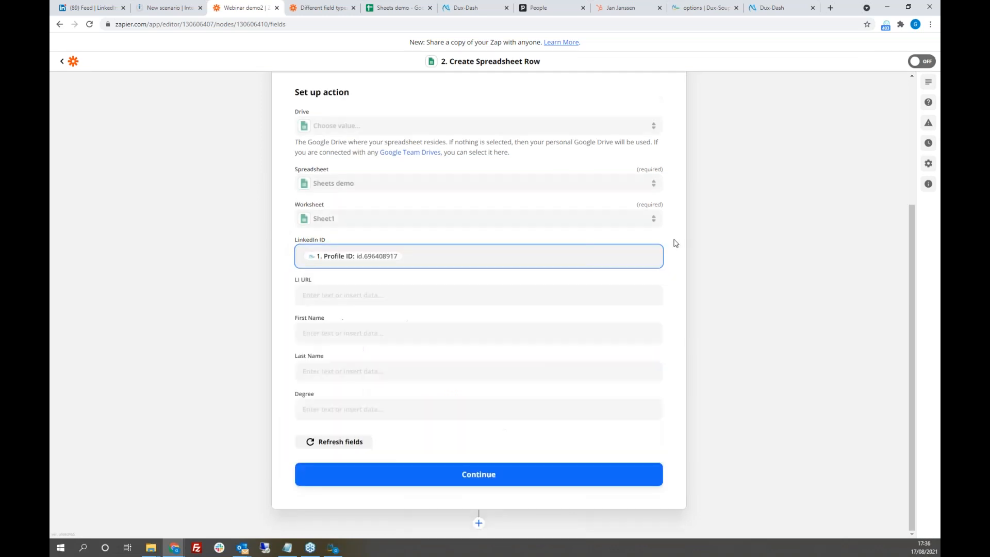
Map the LI URL column to the Profile URL from the Dux-Soup profile visit event.
click(369, 297)
click(350, 437)
scroll(481, 414, down, 5)
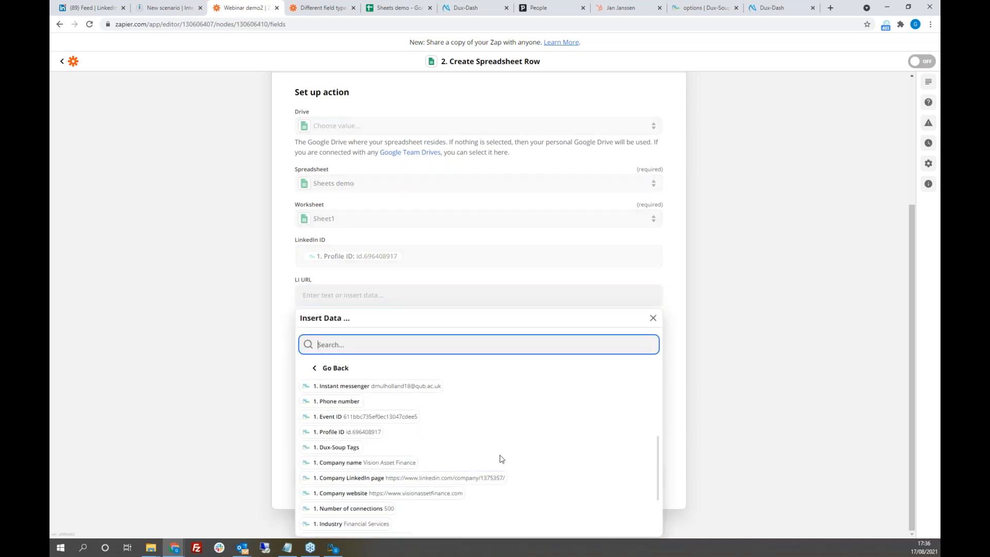
scroll(509, 446, down, 3)
scroll(510, 447, up, 2)
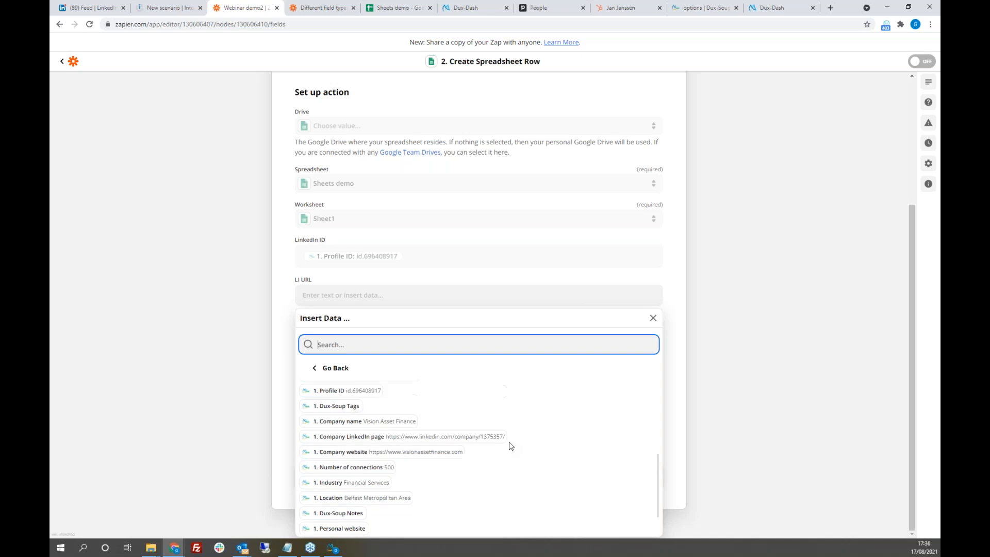
scroll(511, 446, up, 5)
scroll(729, 442, up, 3)
scroll(738, 382, down, 3)
scroll(556, 444, down, 5)
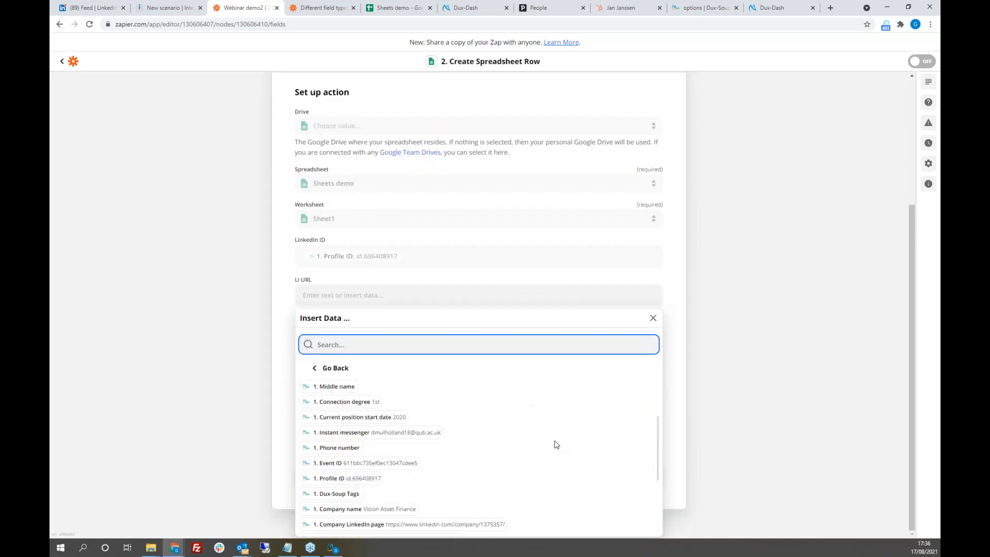
scroll(556, 446, down, 3)
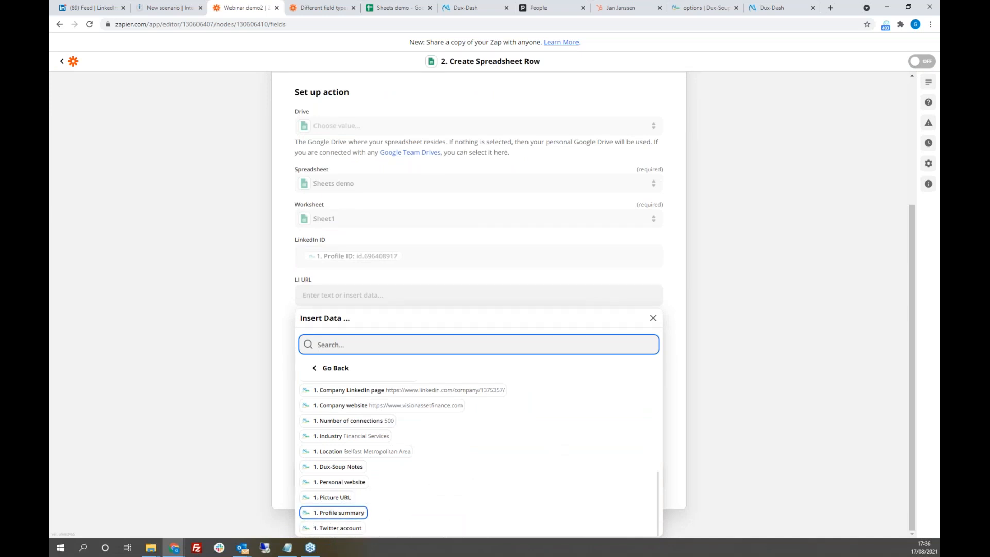
scroll(452, 452, up, 1)
scroll(445, 415, up, 1)
scroll(448, 416, up, 1)
scroll(448, 416, up, 1)
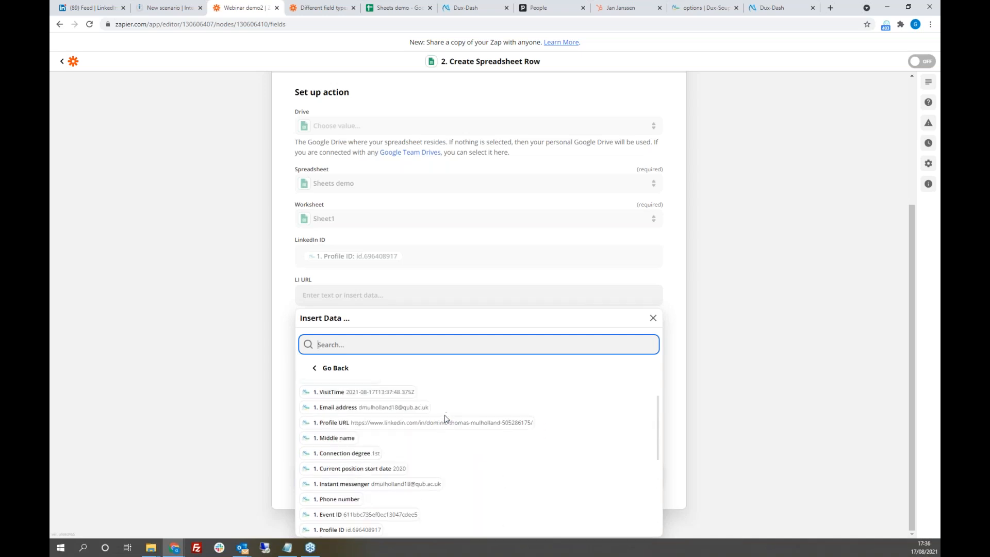
click(438, 426)
click(676, 326)
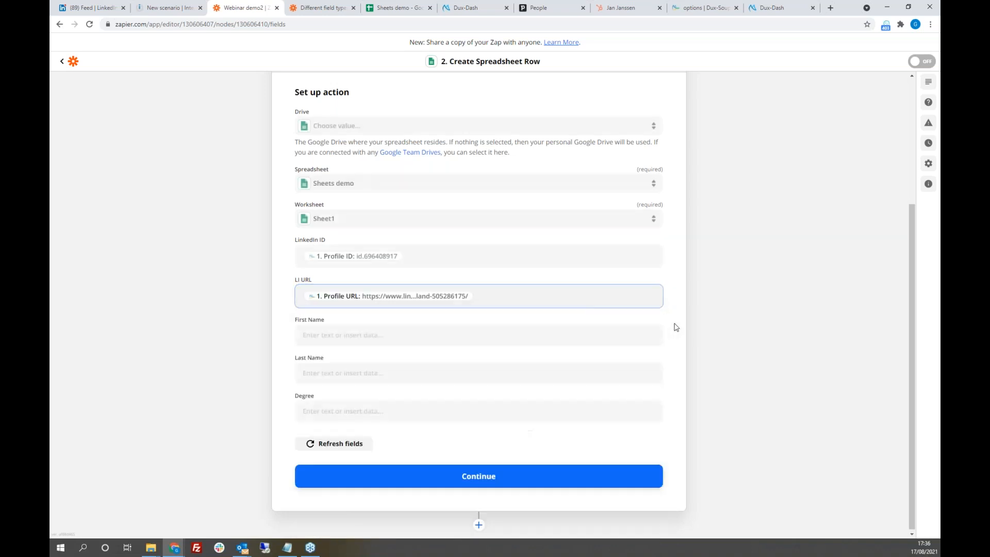
Map the First Name and Last Name columns to the Dux-Soup First name and Last name values.
click(390, 338)
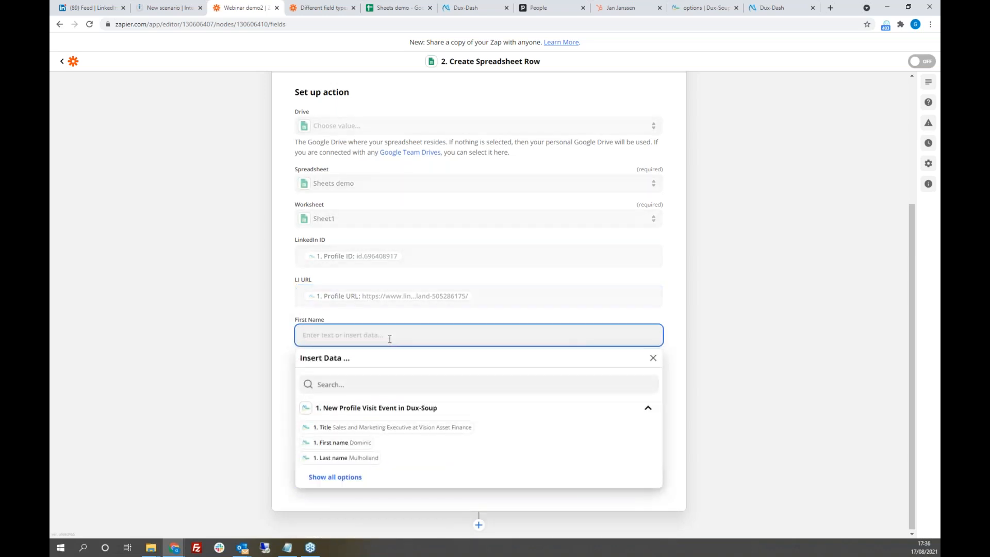
click(336, 477)
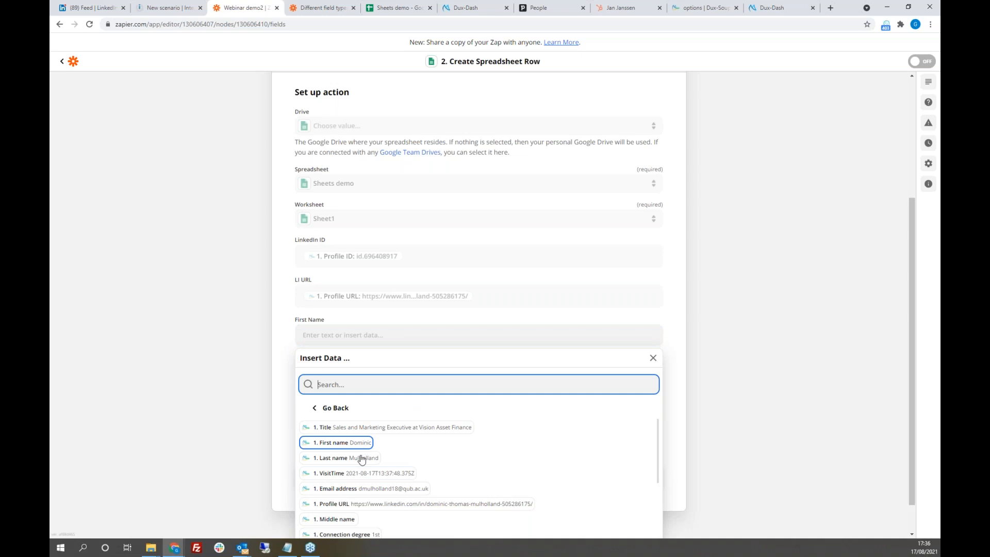
click(343, 443)
click(676, 369)
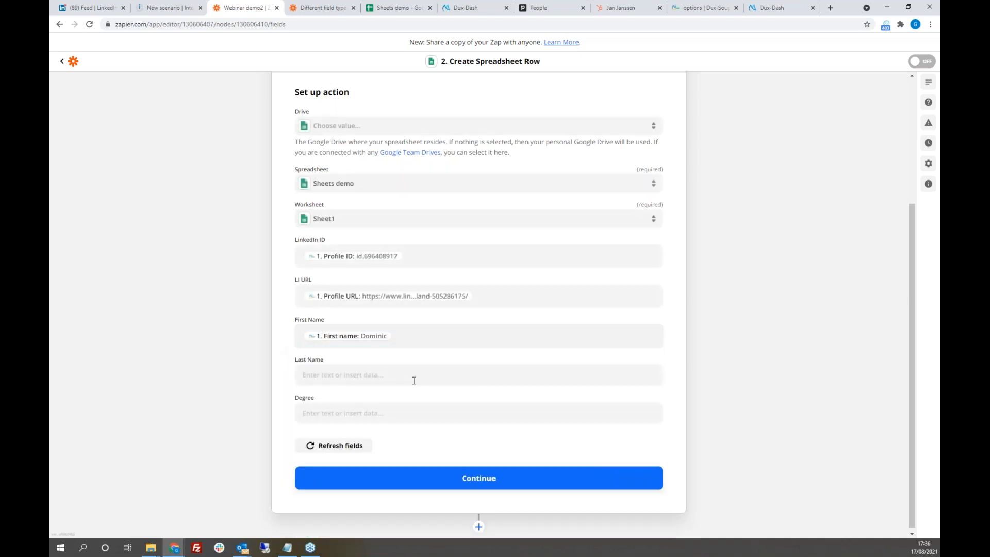
click(390, 378)
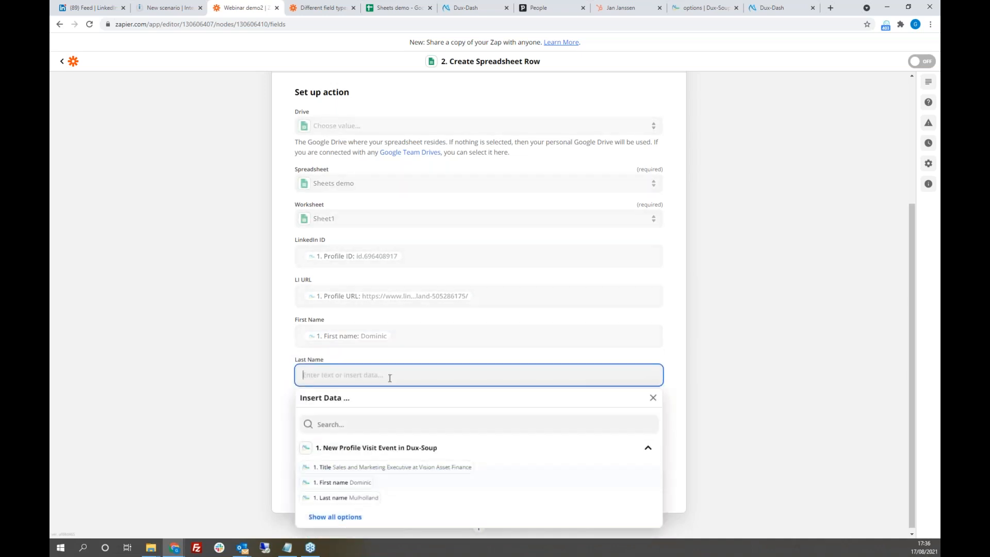
click(355, 498)
click(675, 364)
Map the Degree column to the Connection degree from the Dux-Soup profile visit event.
click(384, 413)
click(333, 532)
scroll(468, 425, down, 6)
scroll(442, 428, up, 3)
scroll(412, 427, down, 3)
scroll(411, 427, up, 2)
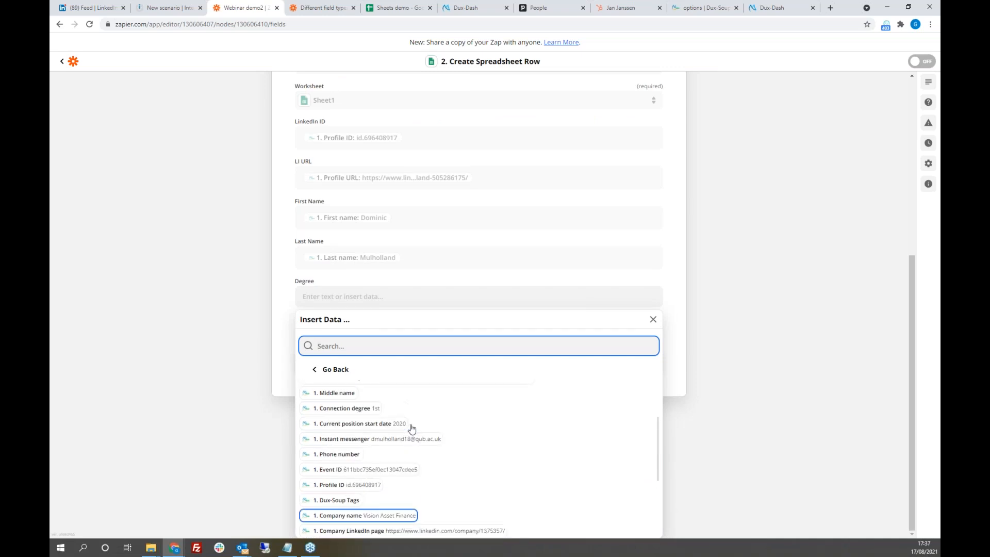
click(365, 412)
click(678, 283)
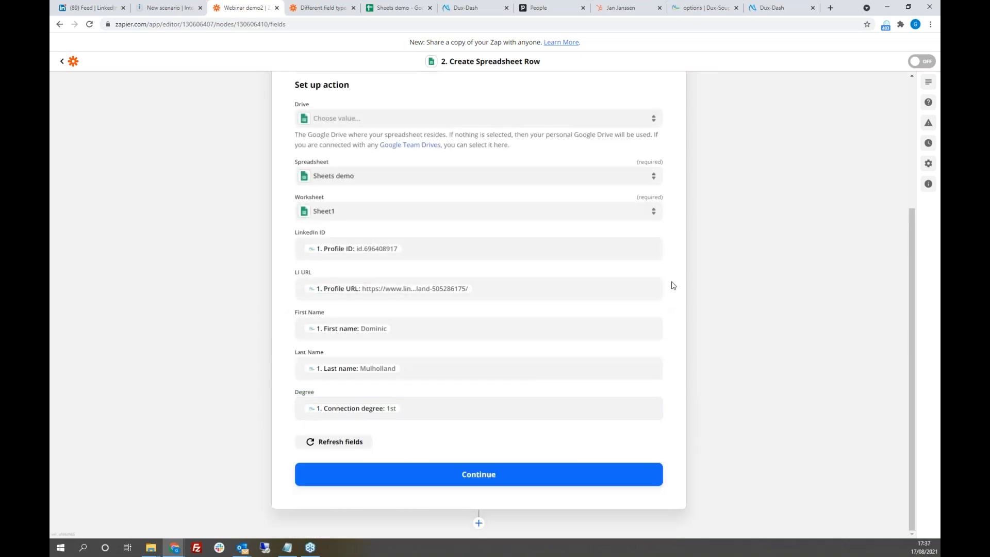
Accept the spreadsheet row mapping and turn on the Zap, dismissing the offer to share a copy.
click(490, 479)
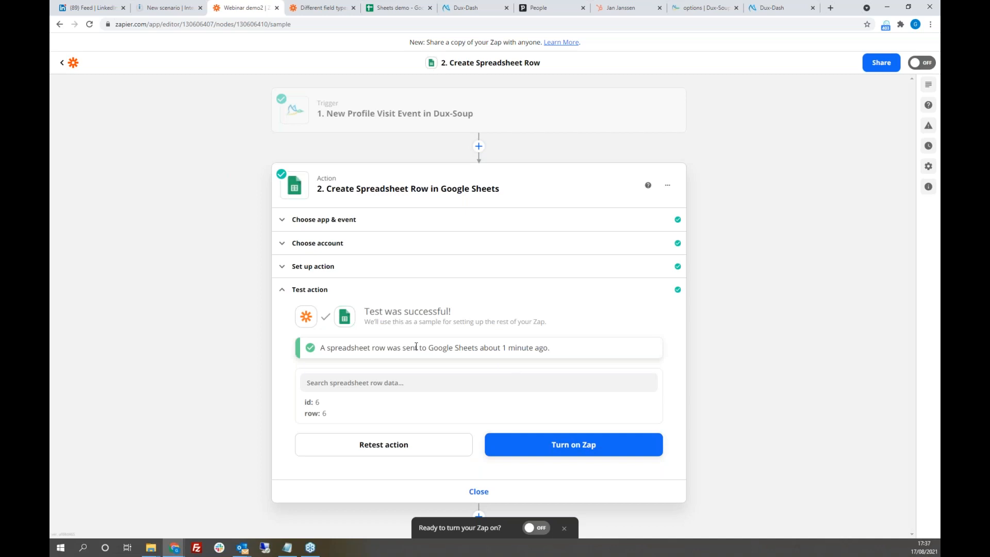
click(540, 531)
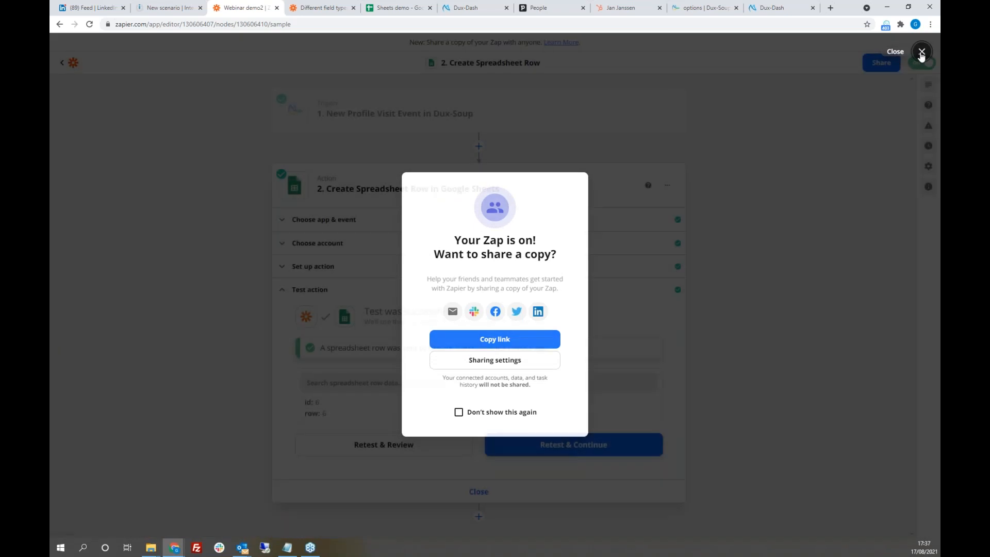
click(922, 52)
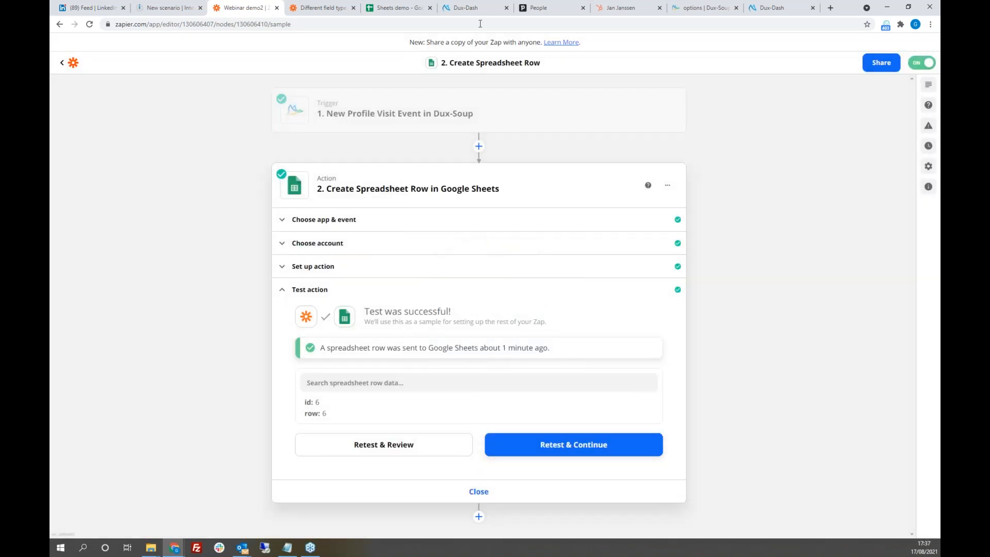
Look over the existing rows in the Sheets demo spreadsheet, and open the reactions list of the first post in the LinkedIn feed.
click(399, 9)
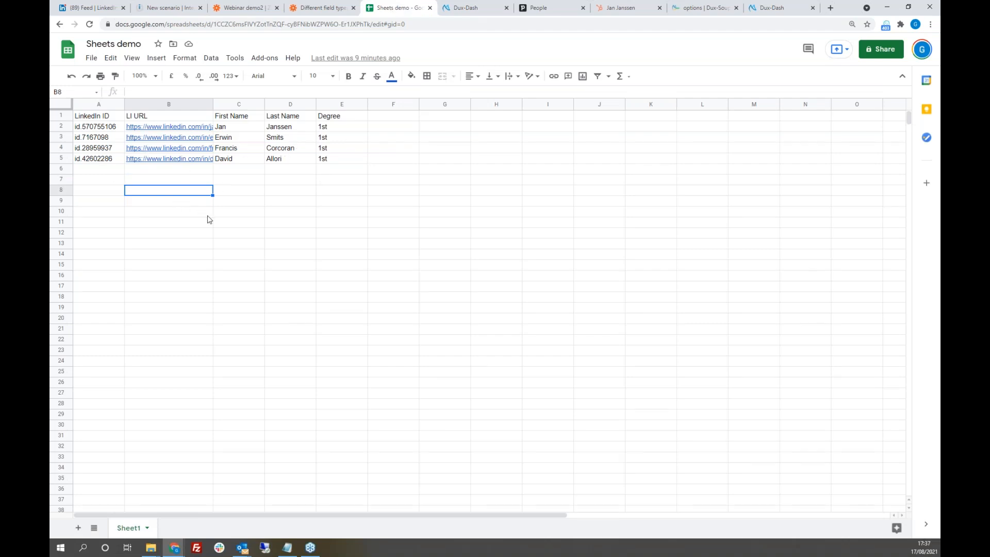
click(93, 8)
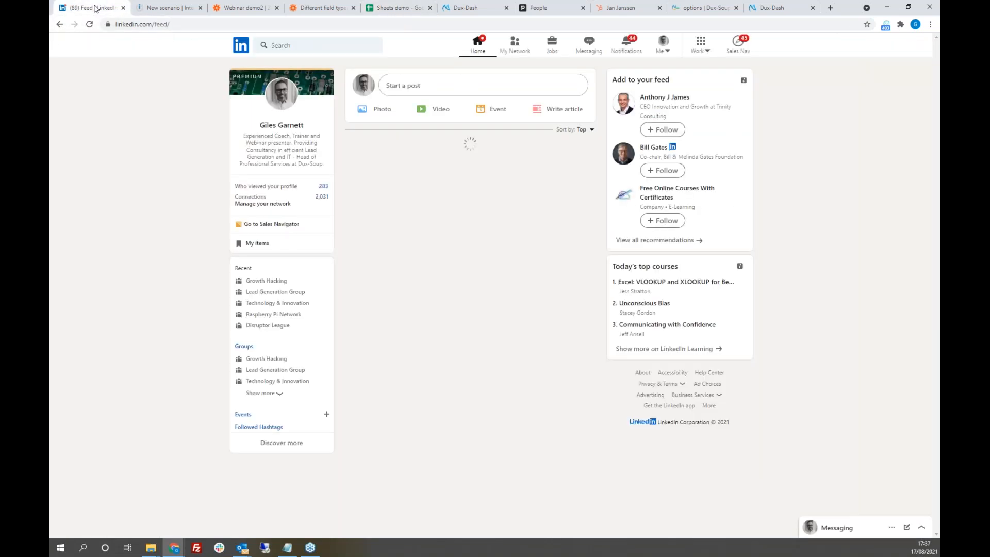
click(183, 22)
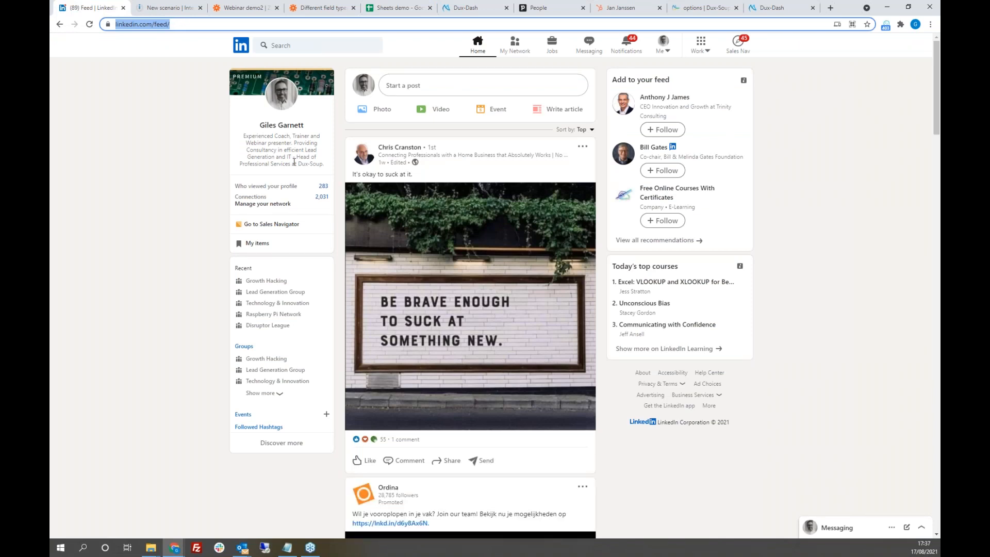
click(384, 444)
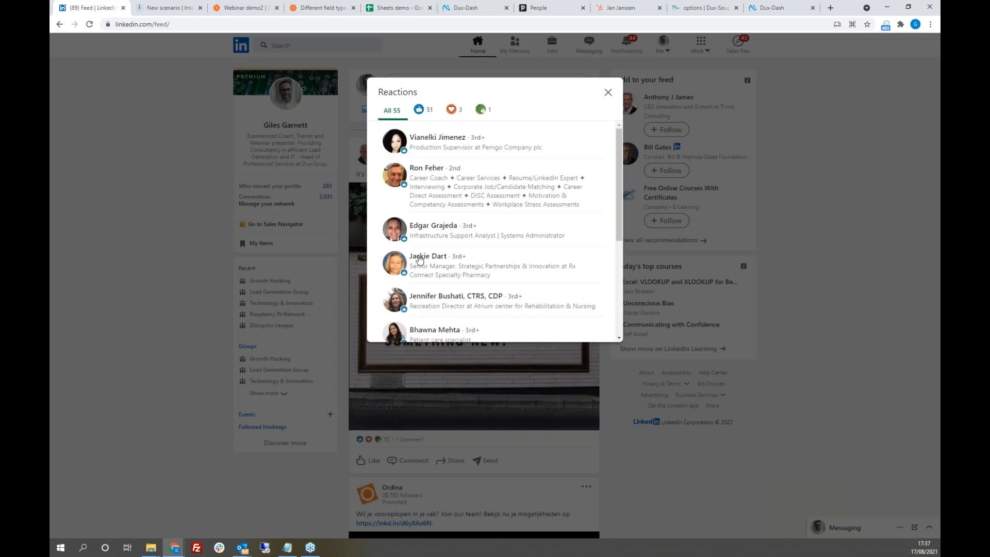
click(887, 25)
click(880, 43)
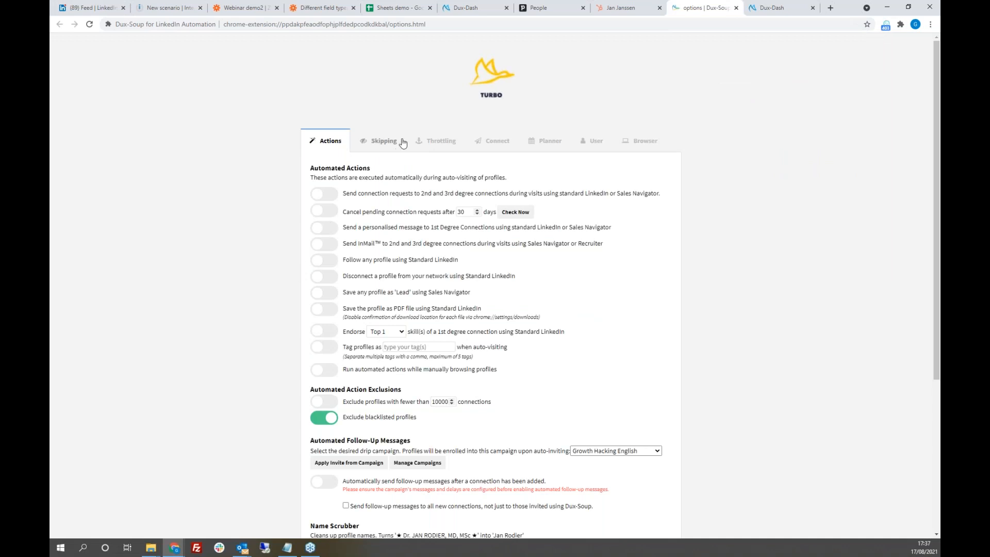
click(96, 9)
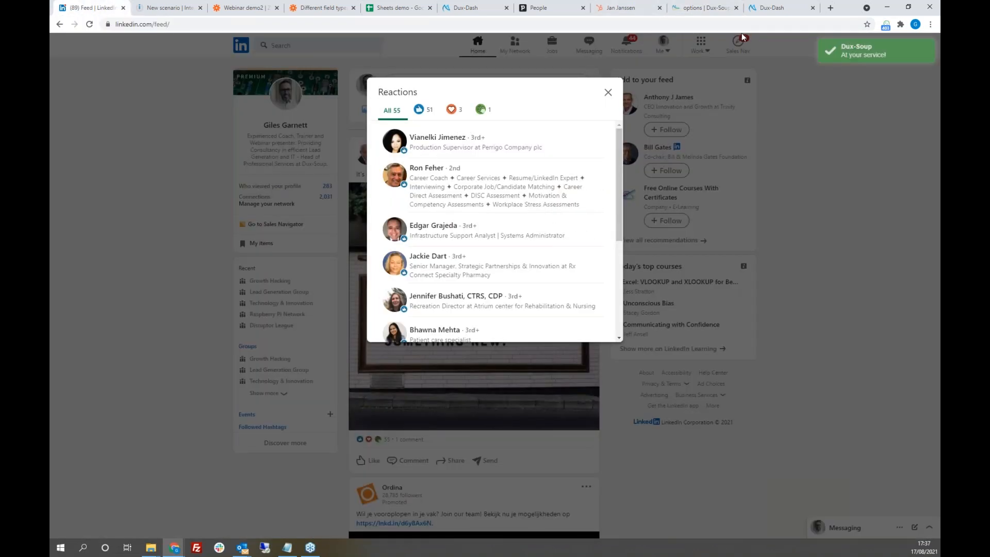
Start a Dux-Soup Visit Profiles run on the people in the reactions list, declining the extra email address lookup.
click(886, 24)
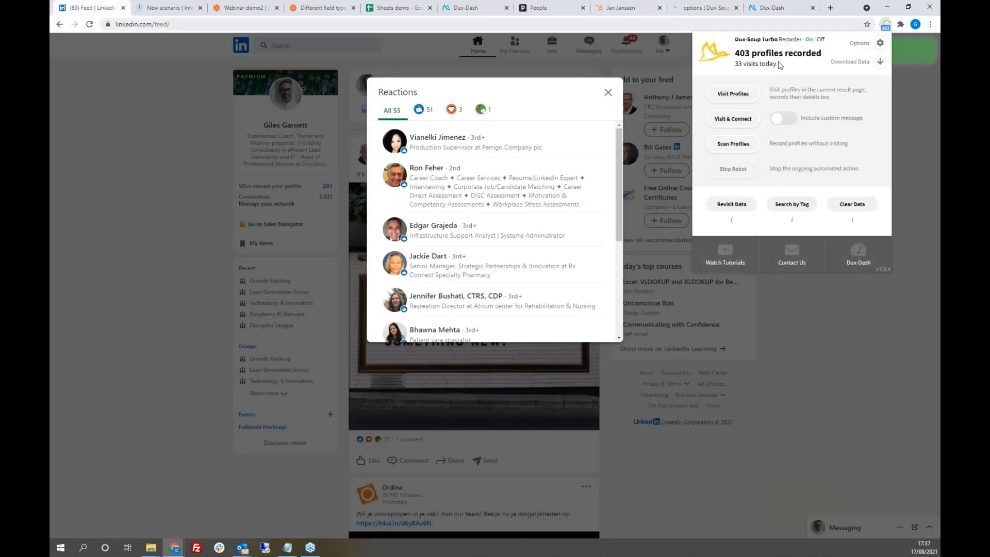
click(734, 94)
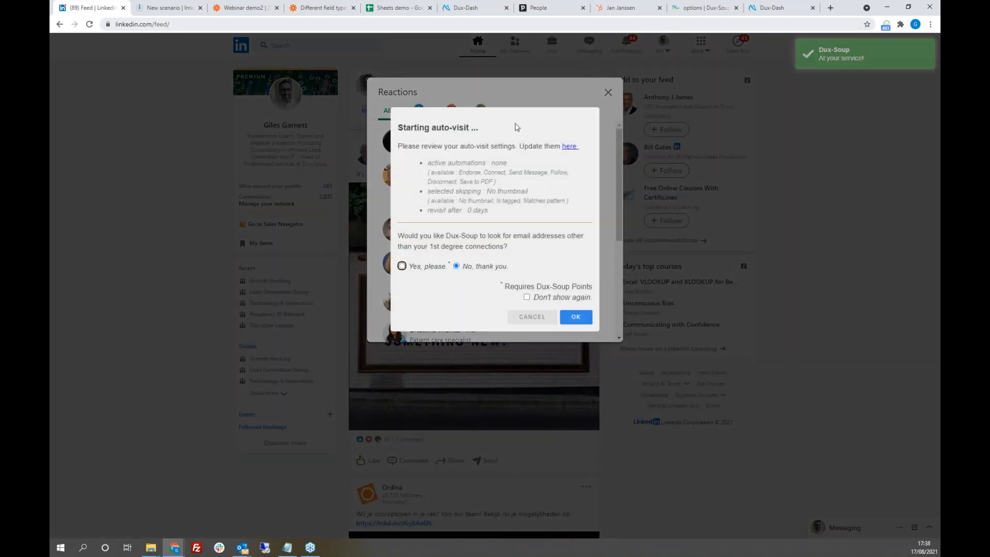
click(575, 318)
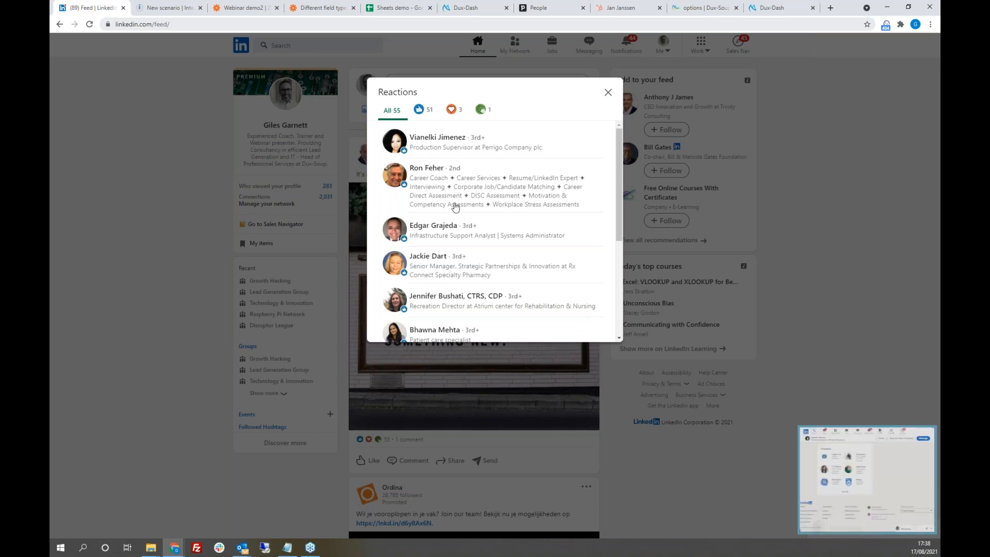
Check the Sheets demo spreadsheet for rows added by the visited profiles.
click(398, 8)
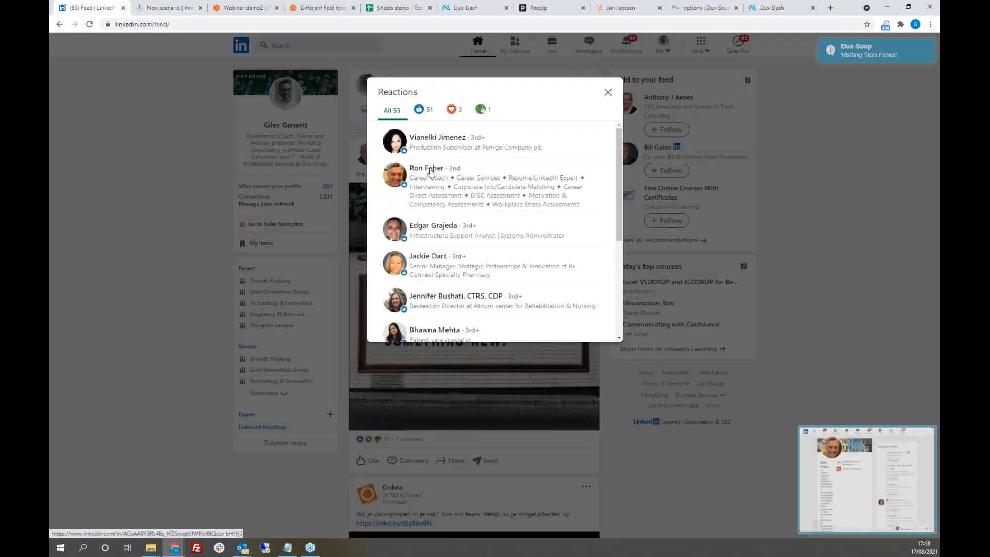
click(402, 9)
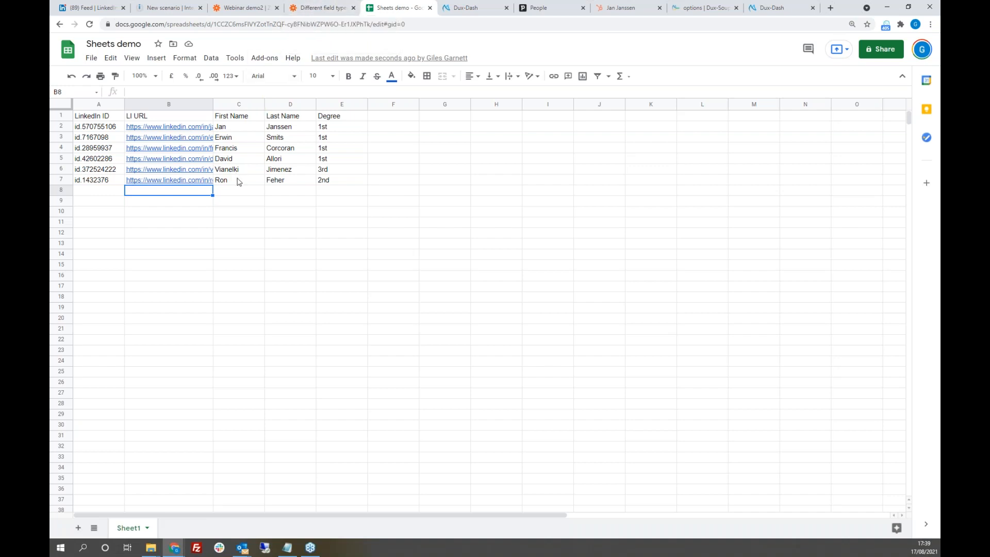
click(239, 181)
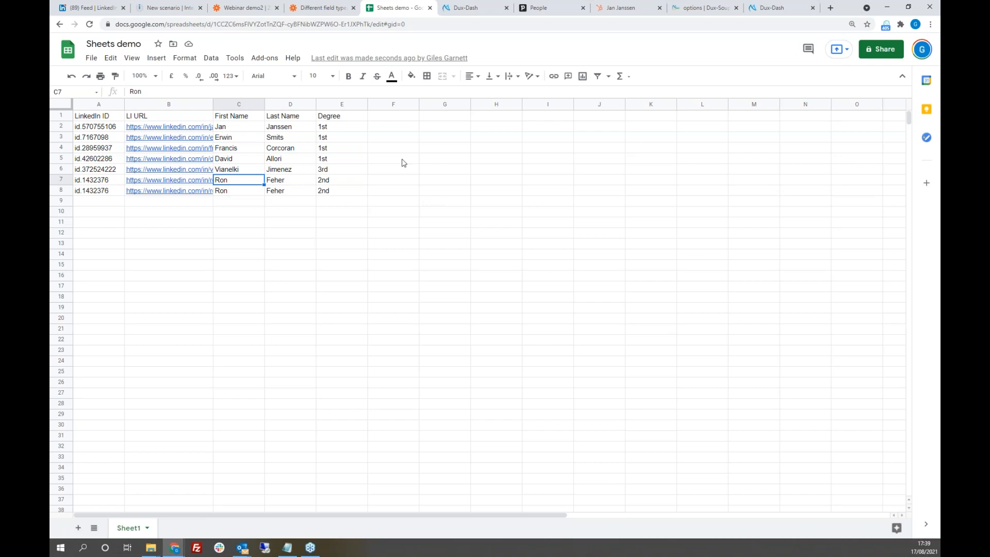
Stop the running Dux-Soup robot in LinkedIn, and leave the reactions list for the account owner's own profile page.
click(93, 9)
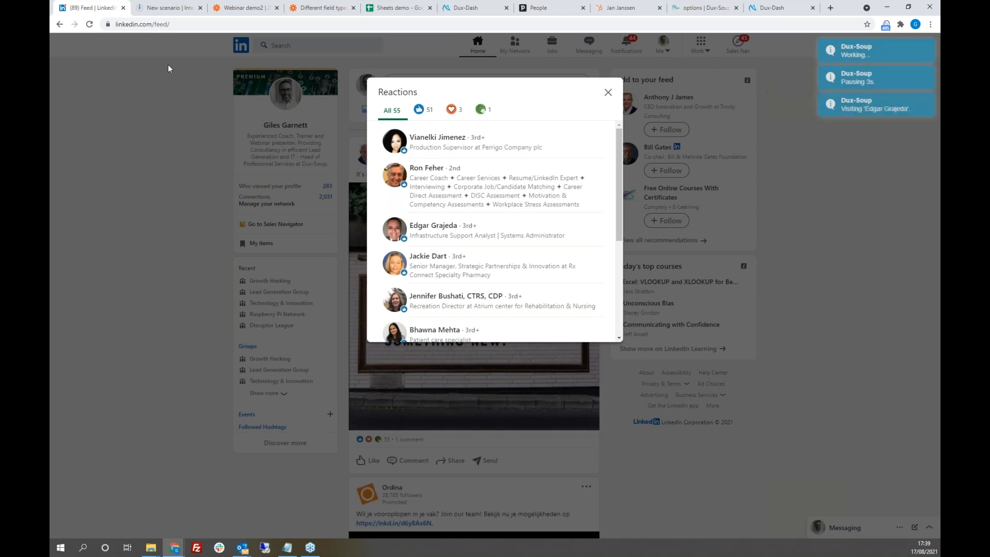
click(886, 25)
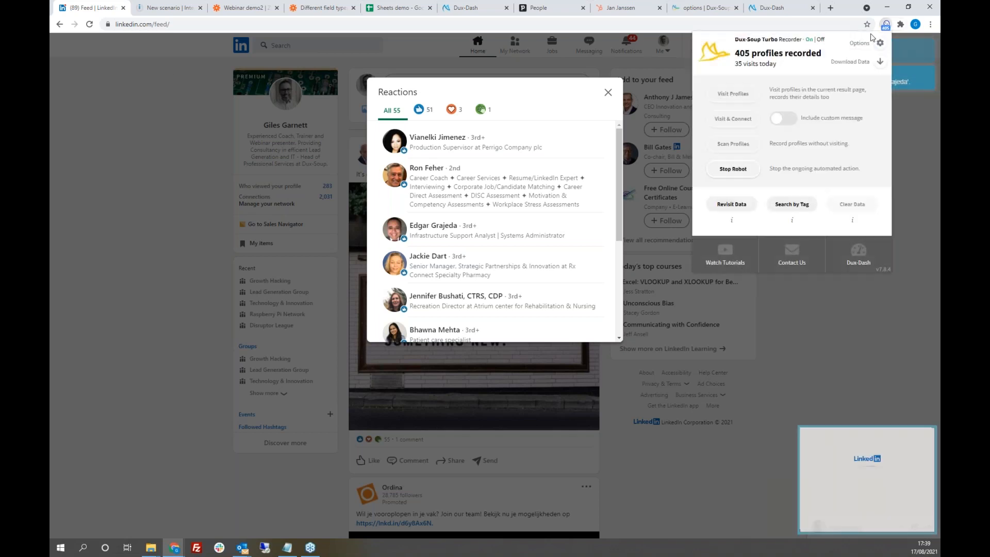
click(733, 166)
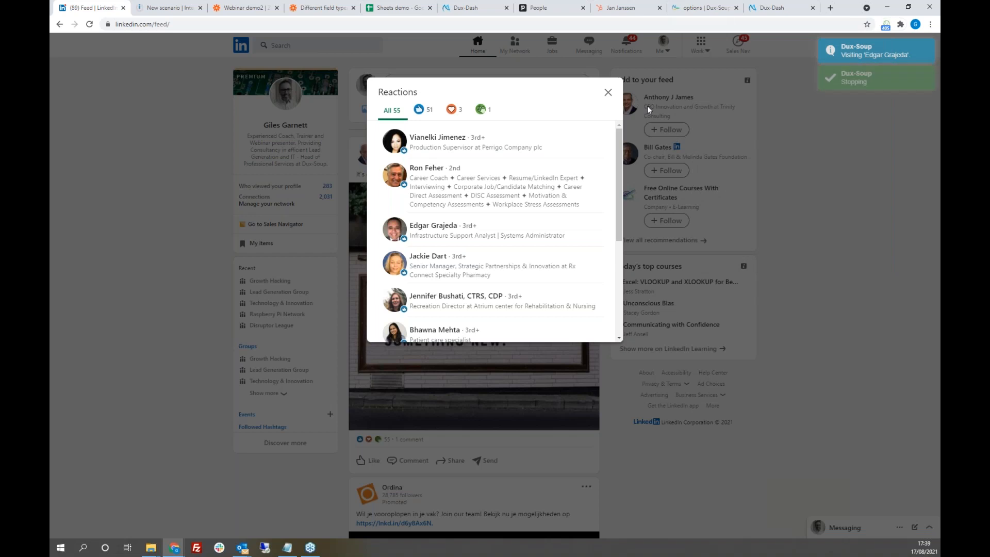
click(608, 92)
click(271, 127)
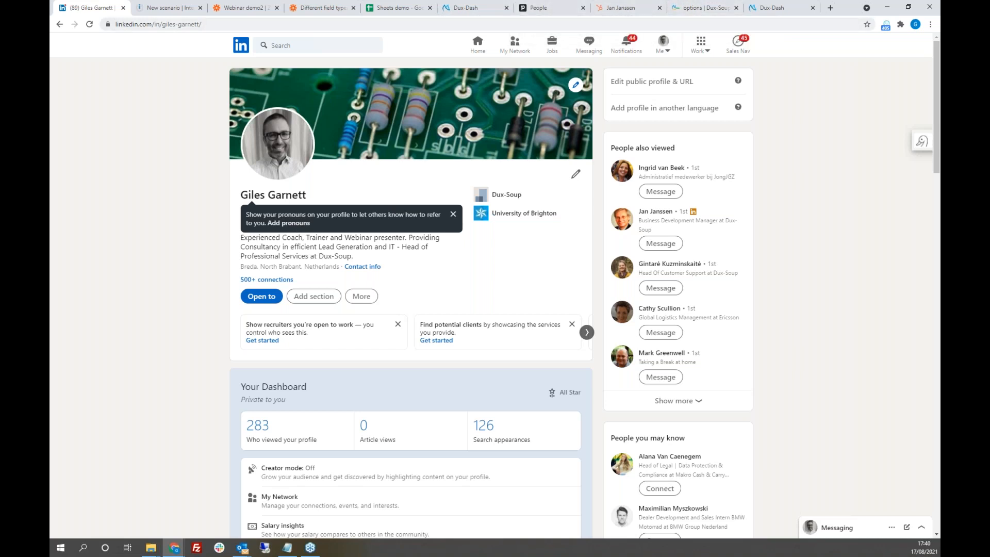
Switch to the Remote Control presentation in Google Slides, show the New Zapier Triggers and How to / Demo slides full screen, and exit the slideshow.
drag(299, 556, 303, 53)
click(567, 95)
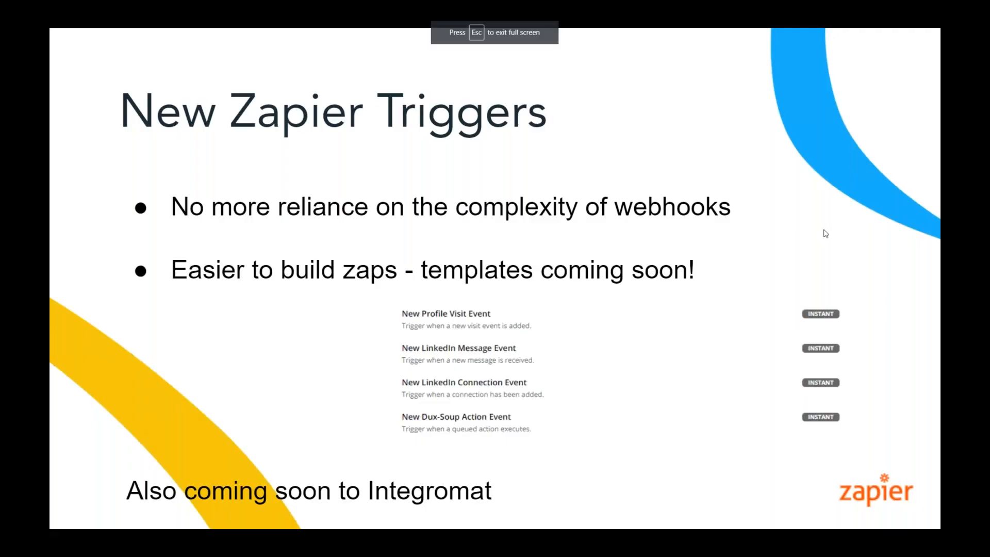
key(Left)
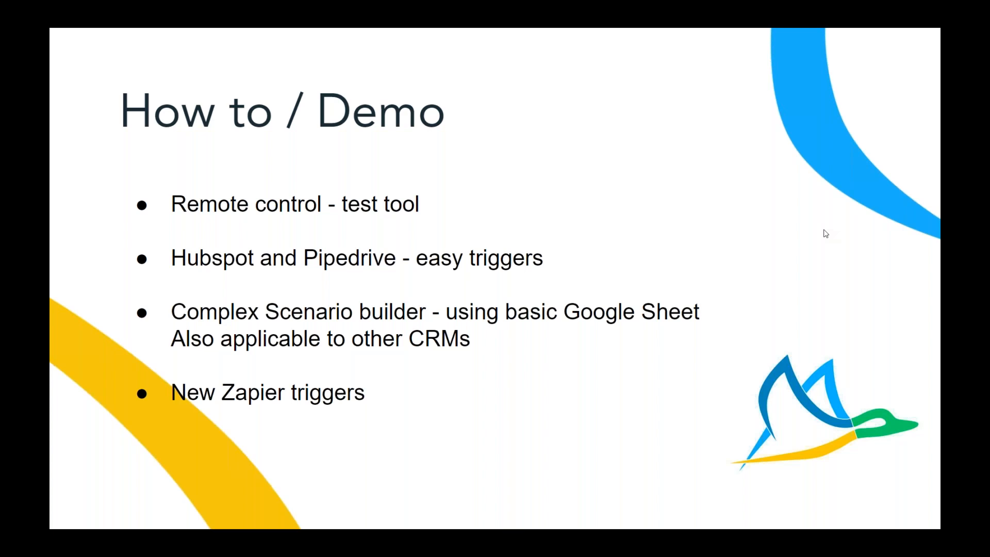
key(Escape)
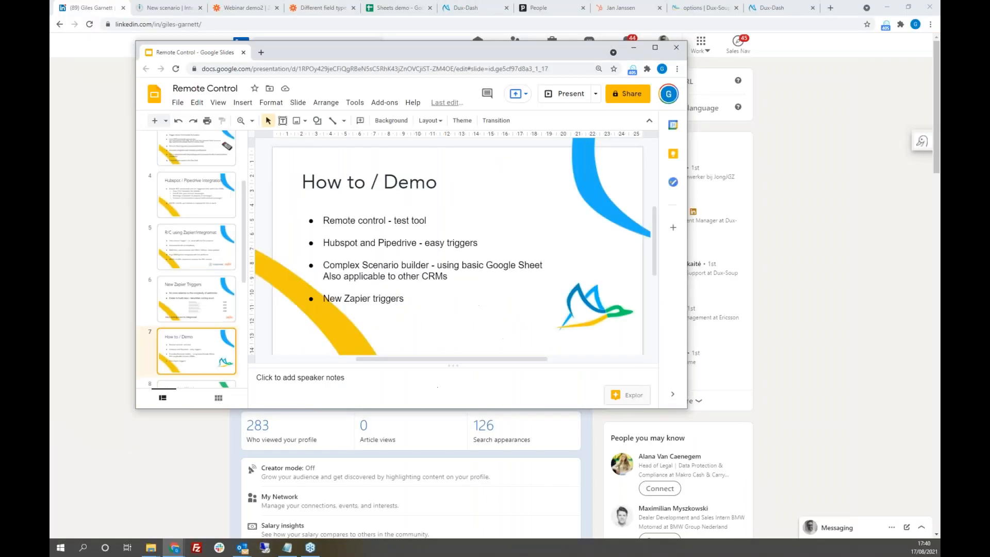
In the new Integromat scenario, search the app chooser for "dux" and list the Dux-Soup modules.
click(171, 8)
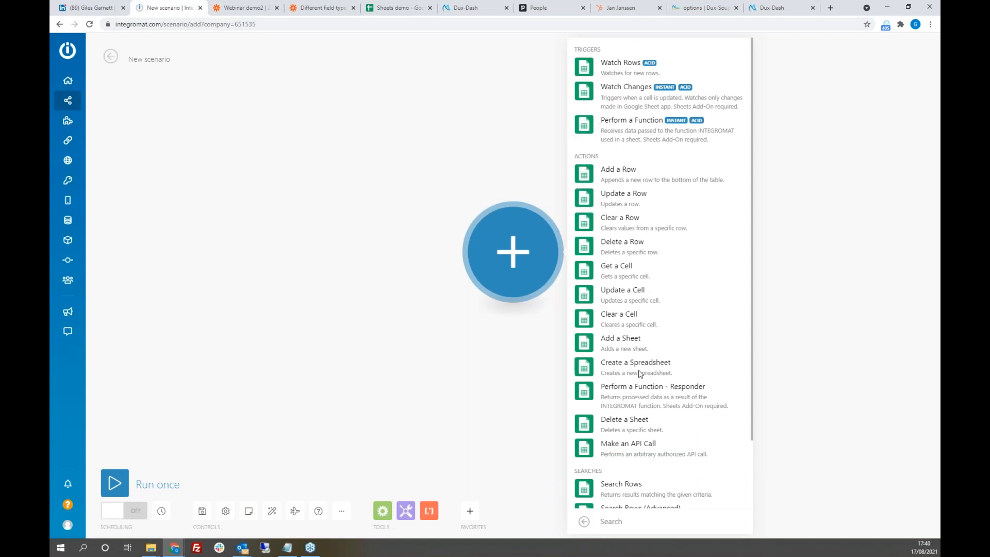
click(467, 384)
click(515, 253)
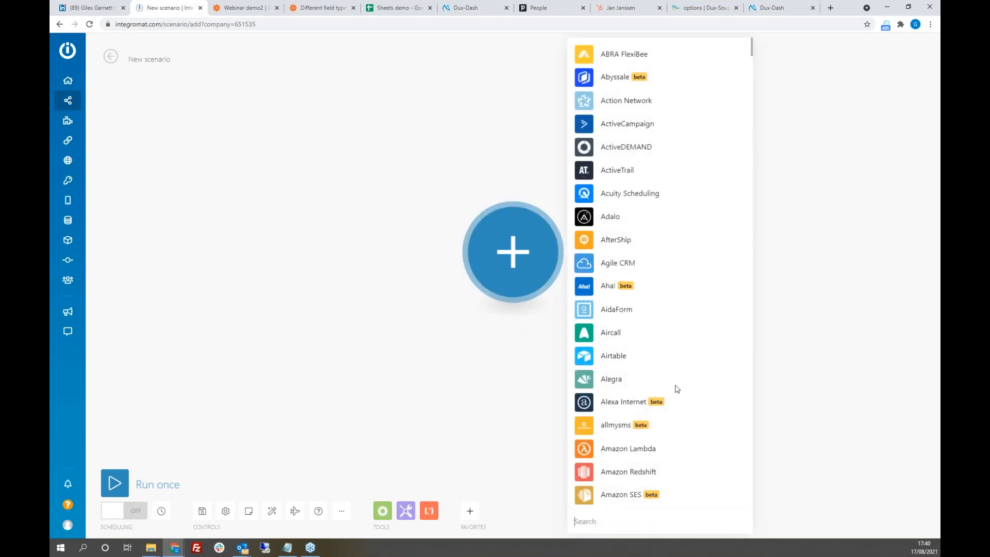
click(616, 521)
text(dux)
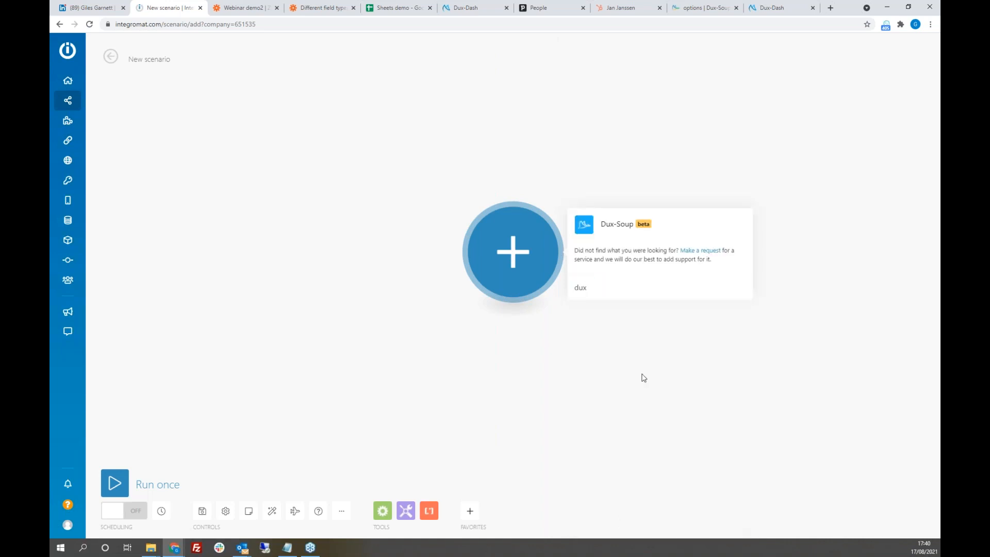
click(617, 227)
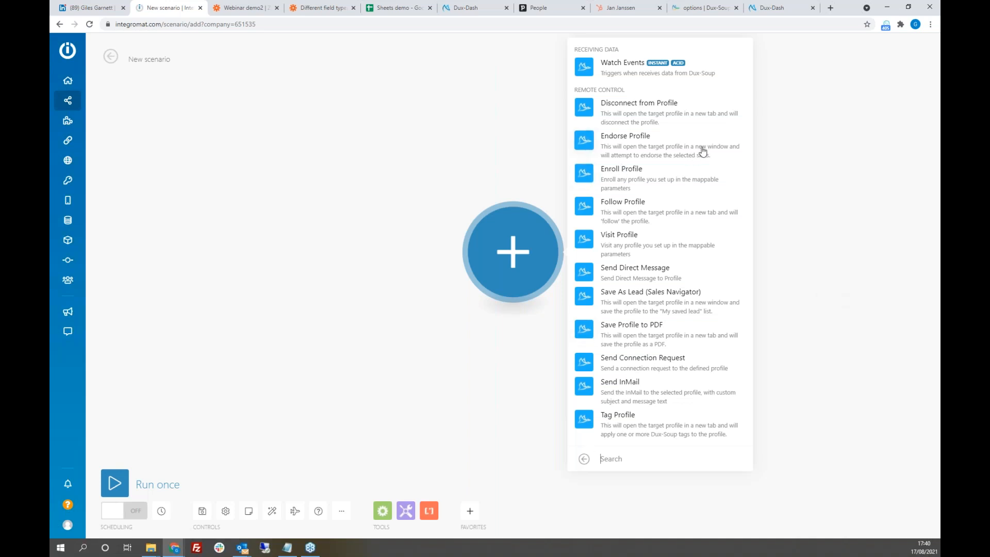
Switch to the Remote Control presentation in Google Slides and show the How to / Demo slide full screen.
key(alt+Tab)
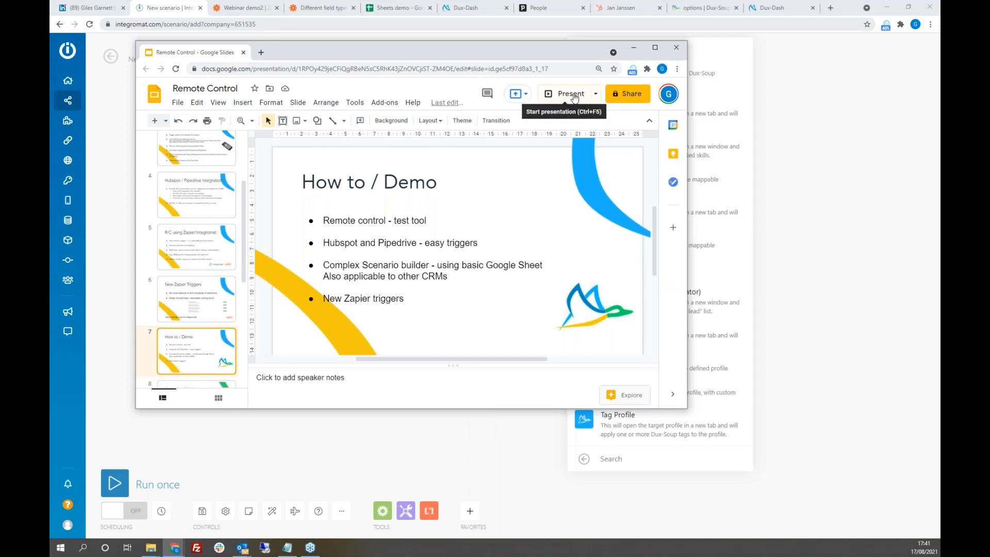
click(574, 96)
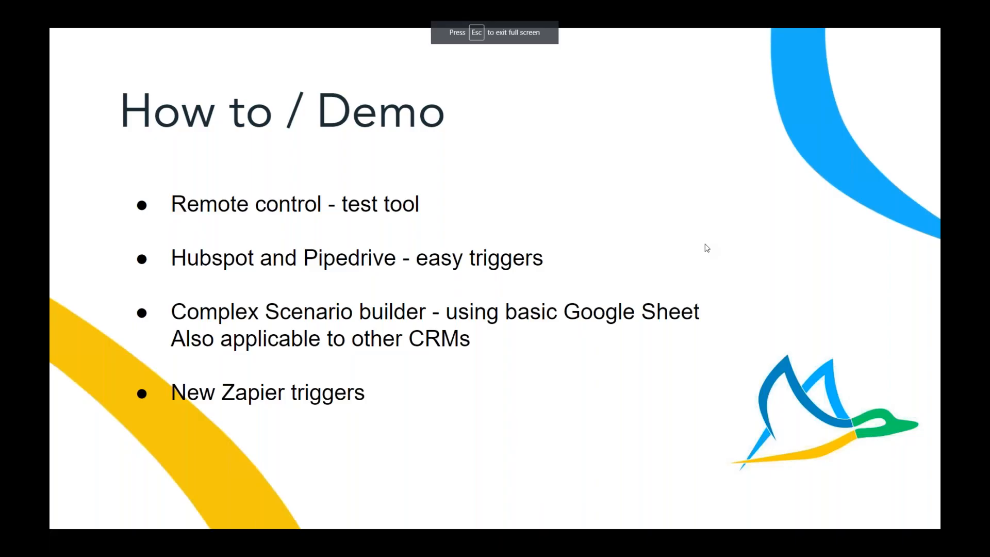
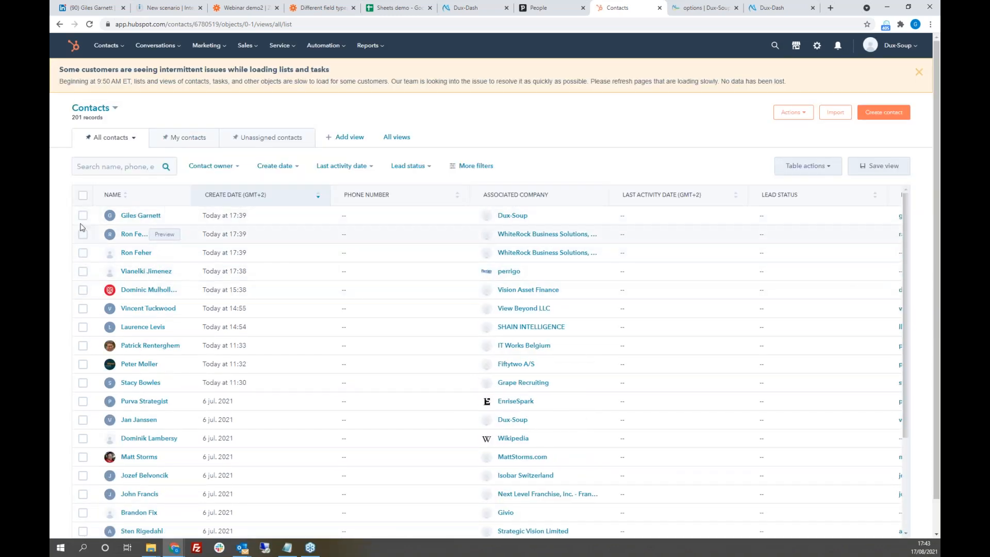
Select the Dux-Soup, perrigo, Vision Asset Finance and View Beyond LLC contacts in HubSpot, check the table actions, and clear the selection.
click(82, 216)
click(83, 271)
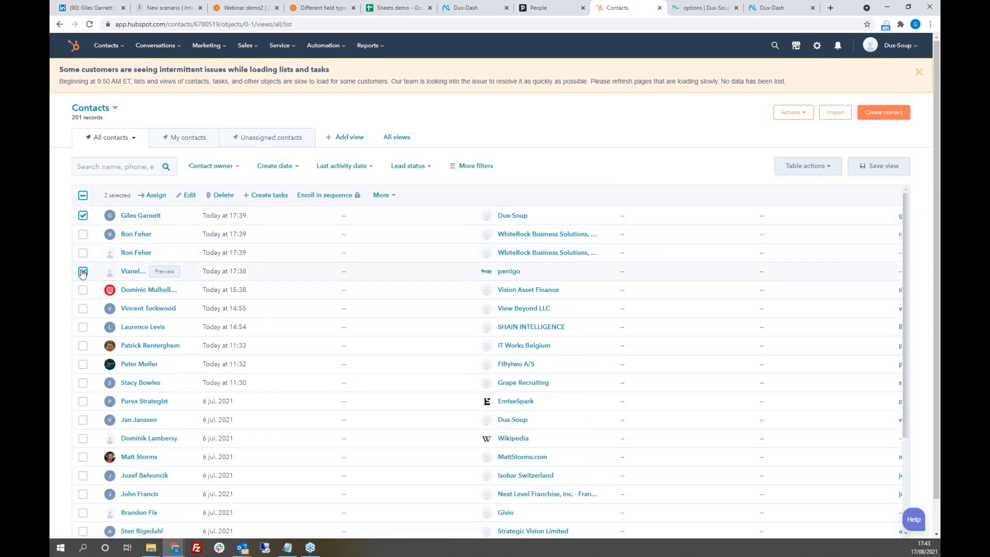
click(84, 291)
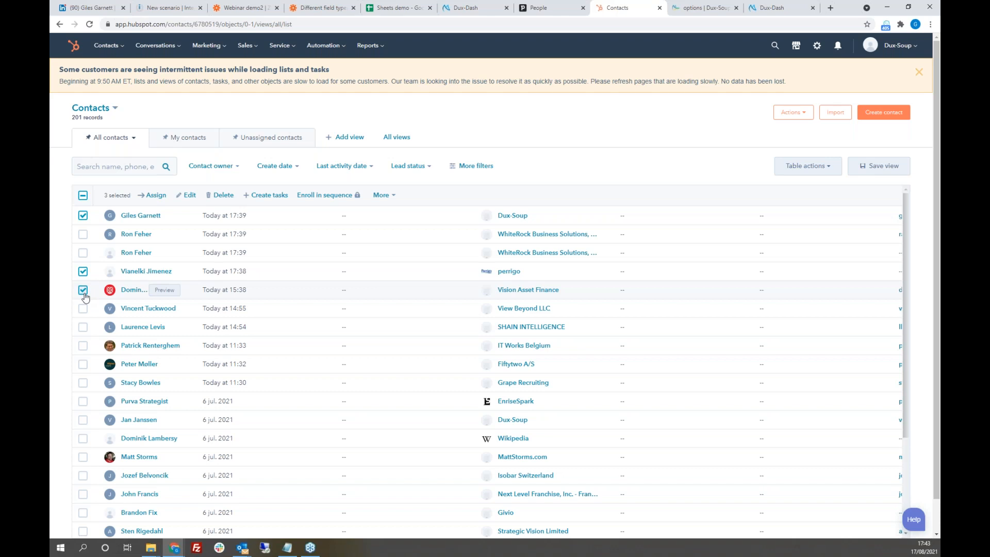
click(83, 308)
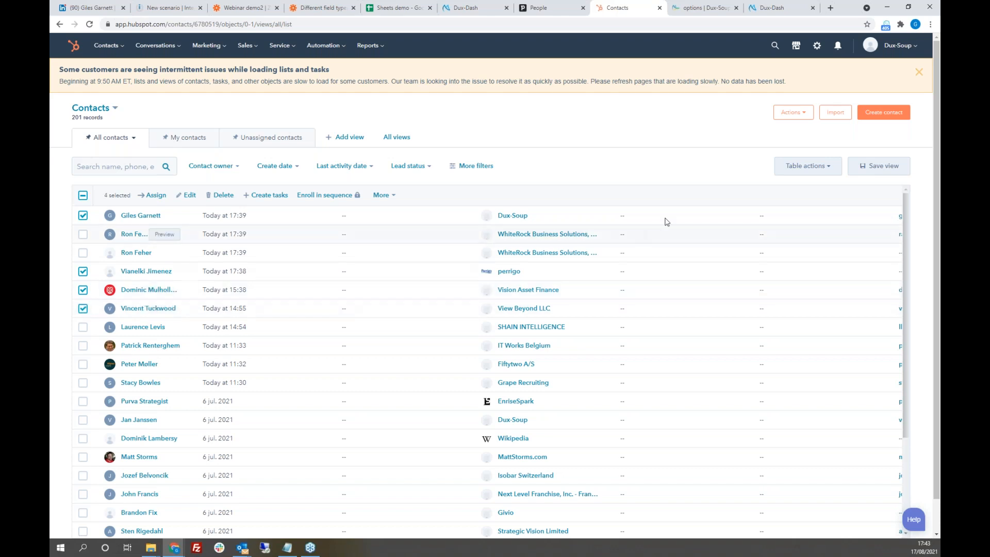
click(829, 167)
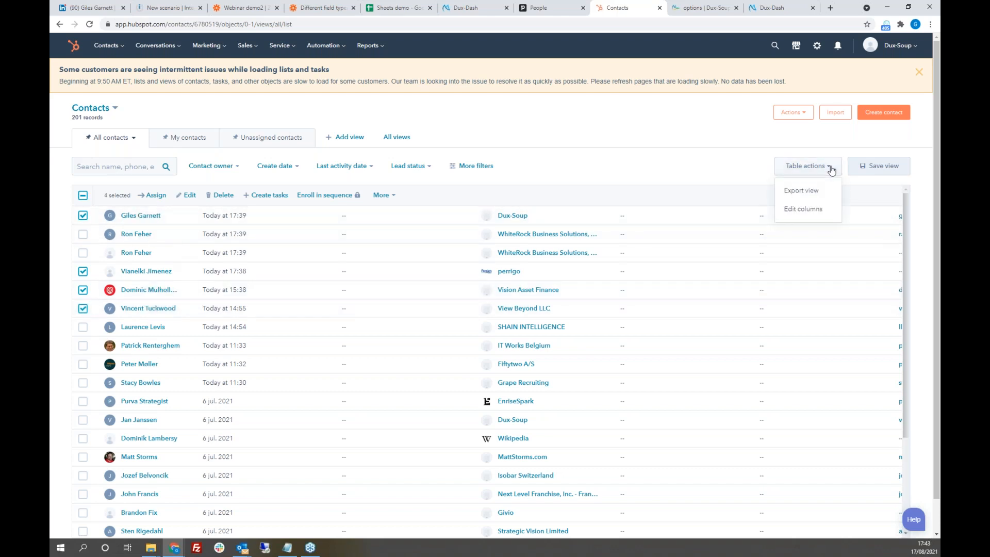
click(627, 159)
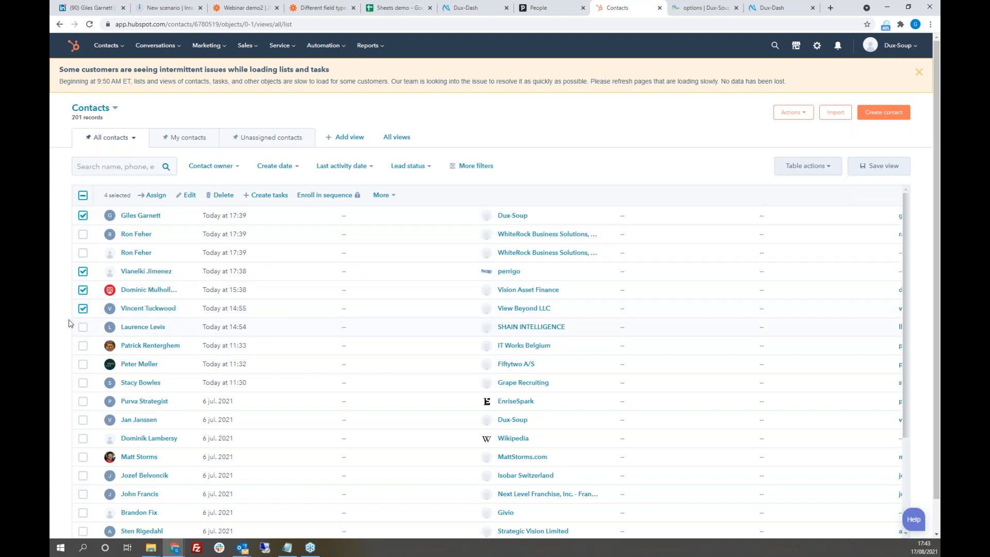
click(83, 308)
click(83, 290)
click(83, 271)
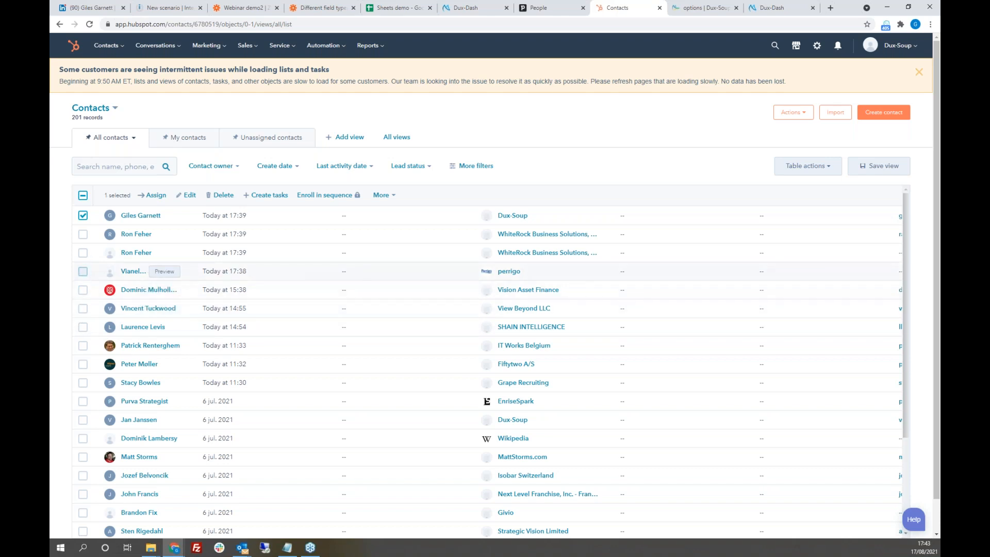
click(83, 216)
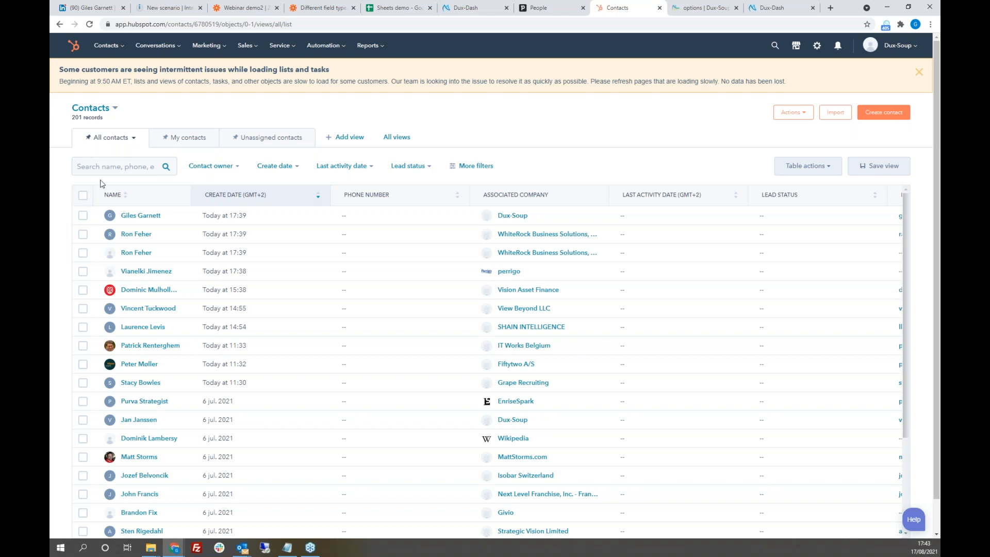
Mark the contacts from Vision Asset Finance, View Beyond LLC, SHAIN INTELLIGENCE and IT Works Belgium, and unmark them again.
mouse_move(158, 309)
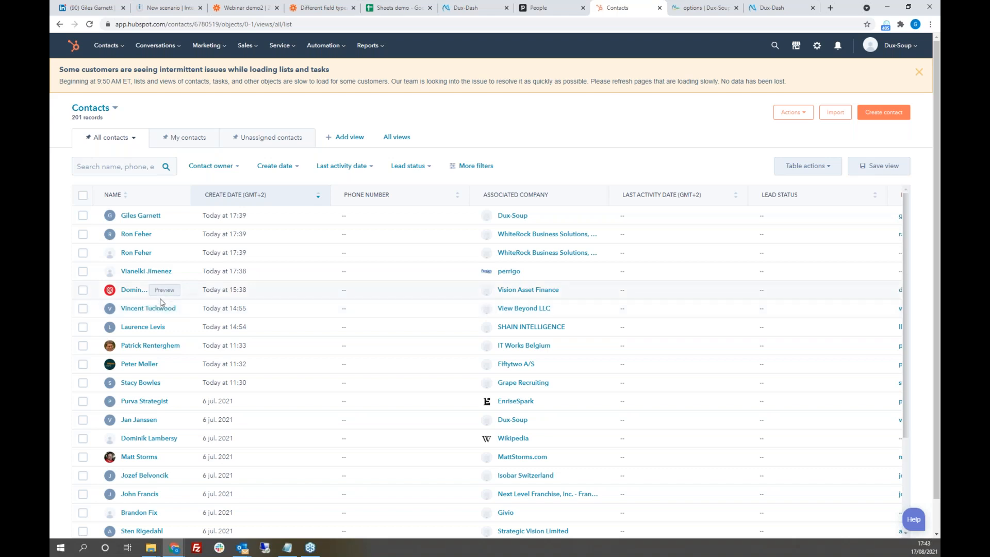
click(83, 290)
click(83, 308)
click(83, 328)
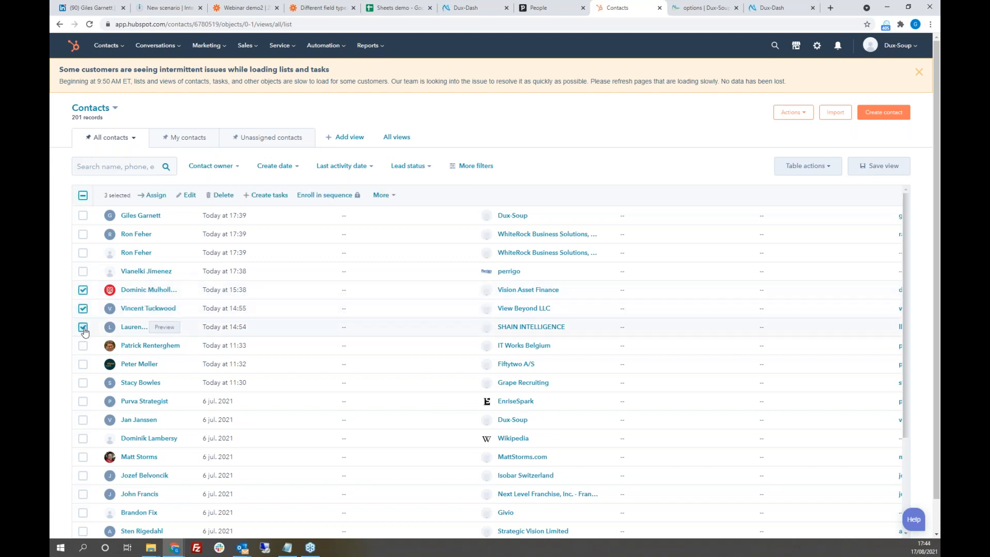
click(83, 346)
click(83, 292)
click(83, 309)
click(83, 327)
click(82, 345)
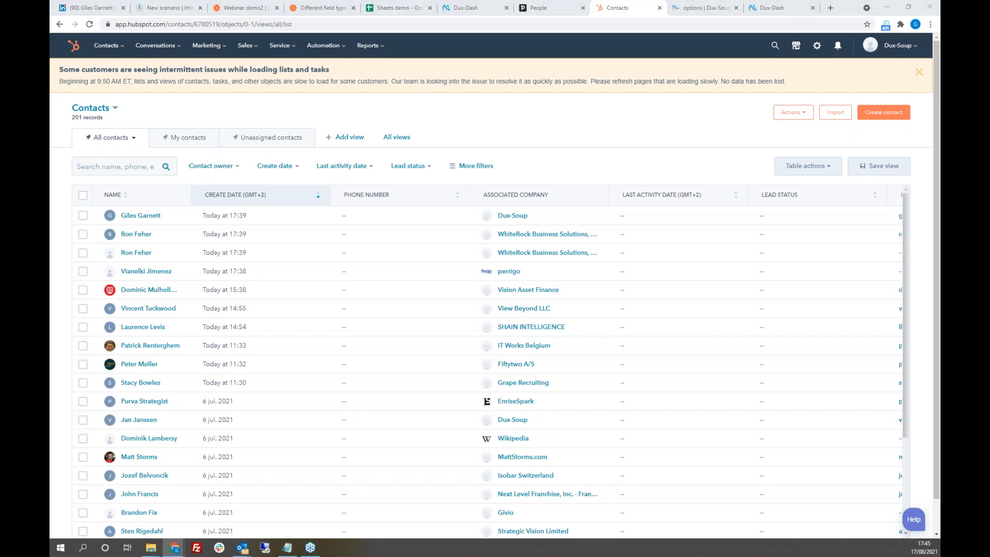
Bring up the Remote Control Test Tool window maximized, choose the Visit Profile command, and activate the target profile URL entry.
drag(282, 523, 254, 102)
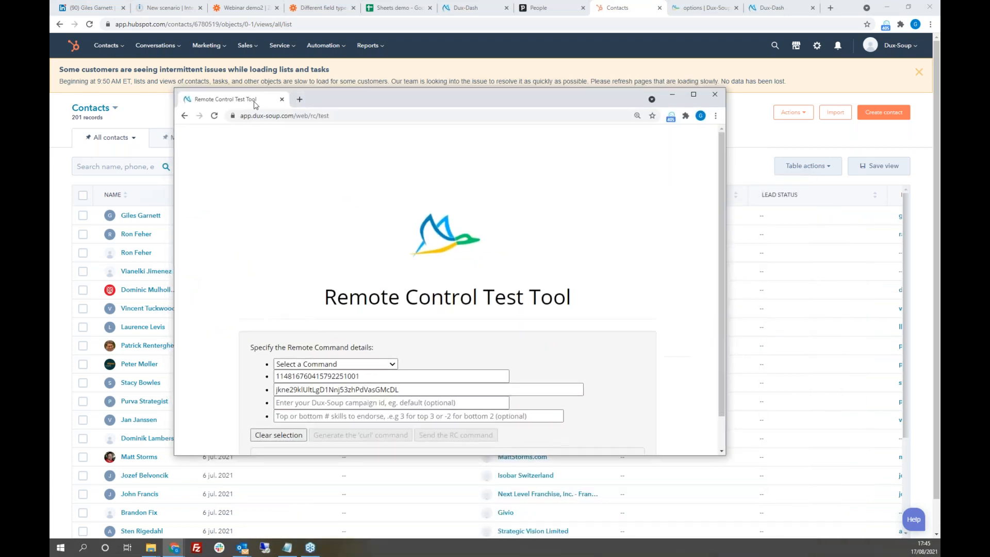
click(694, 94)
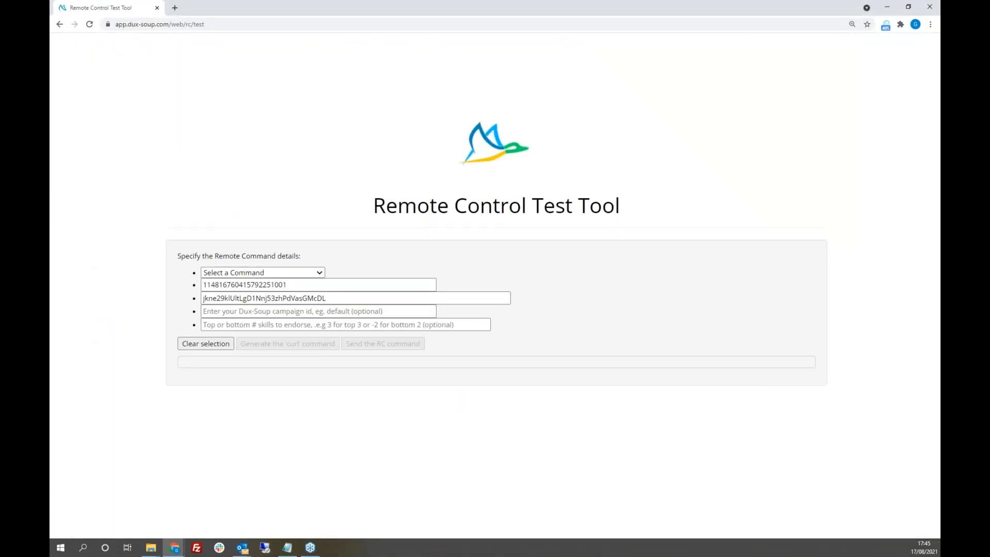
click(321, 276)
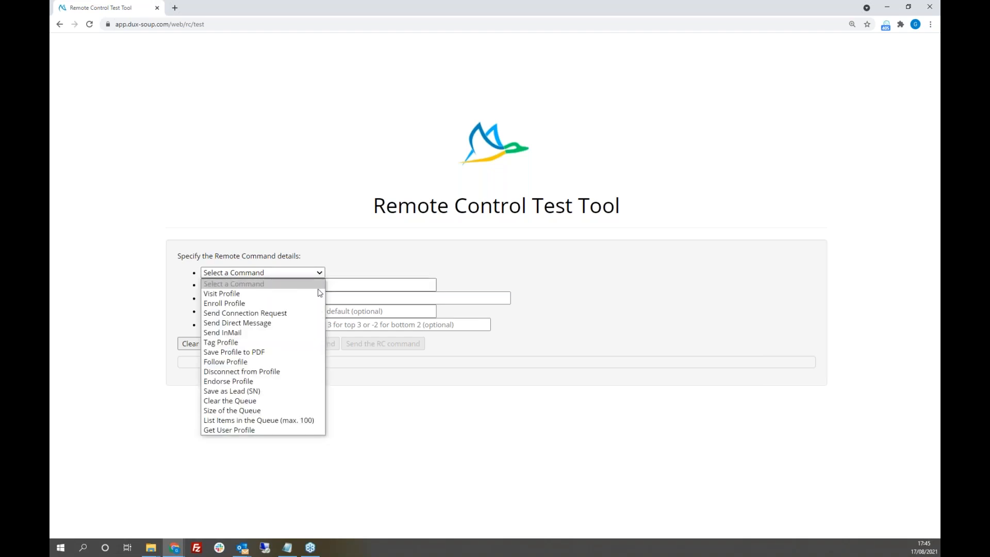
click(314, 295)
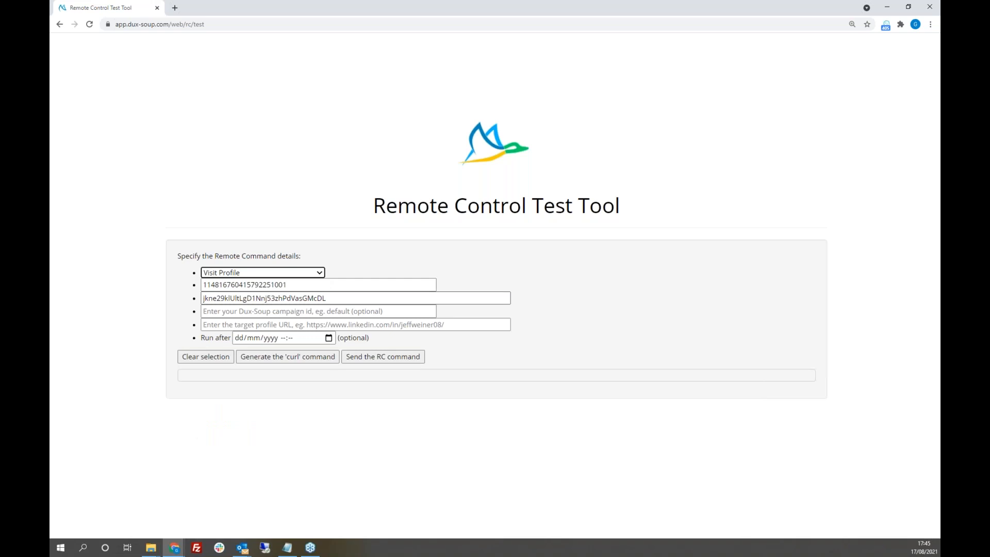
click(335, 325)
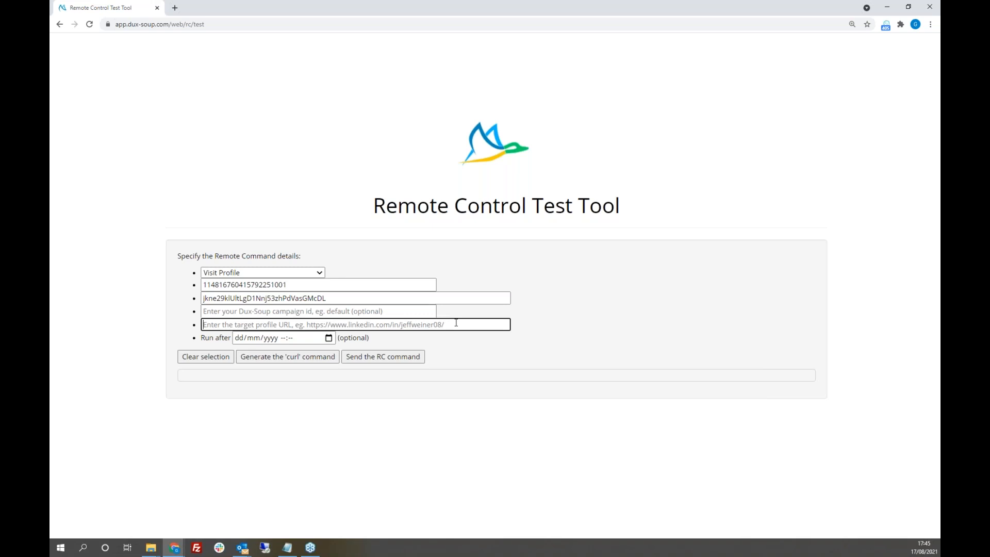
Open dux-soup.com in a new tab and go to the full Dux blog page.
click(175, 9)
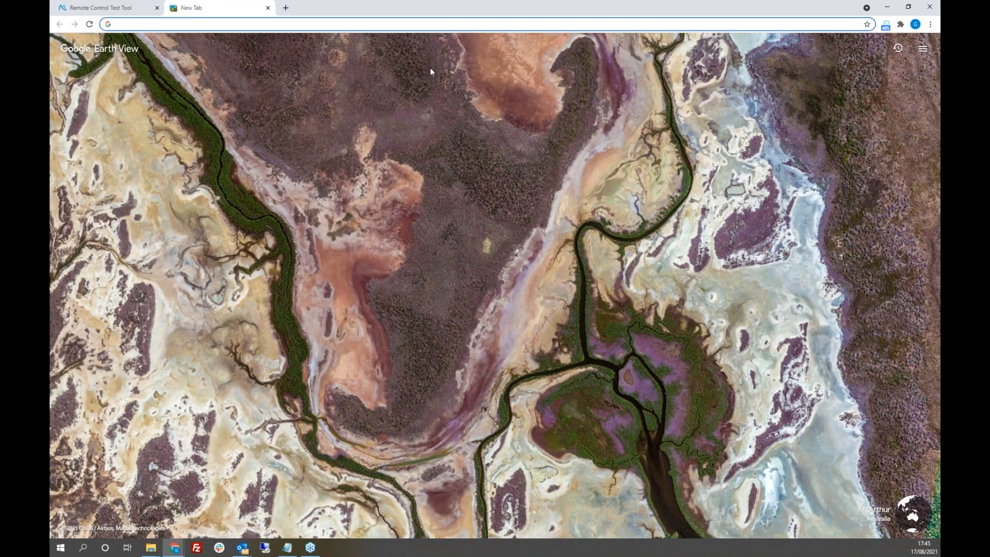
text(dux-soup.com)
key(Return)
mouse_move(516, 61)
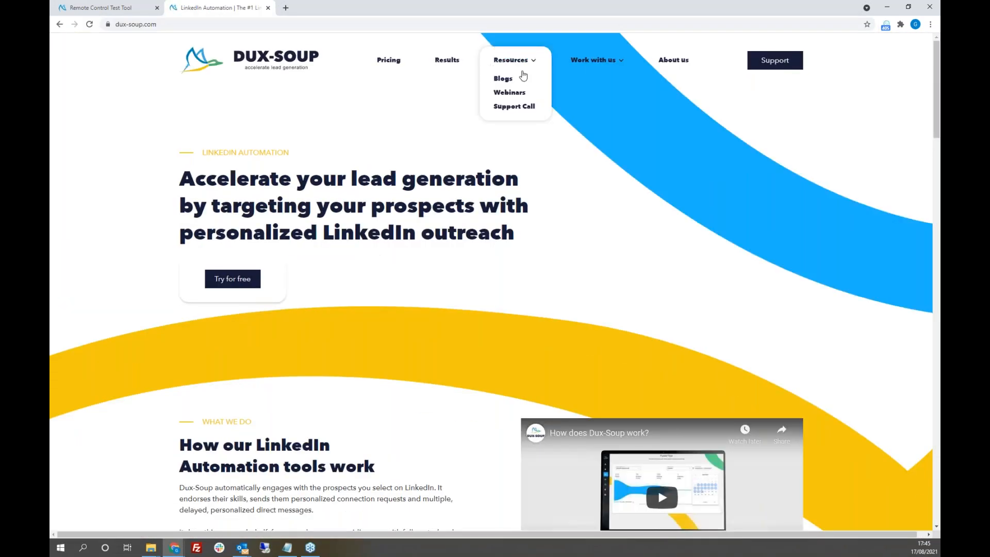
click(503, 80)
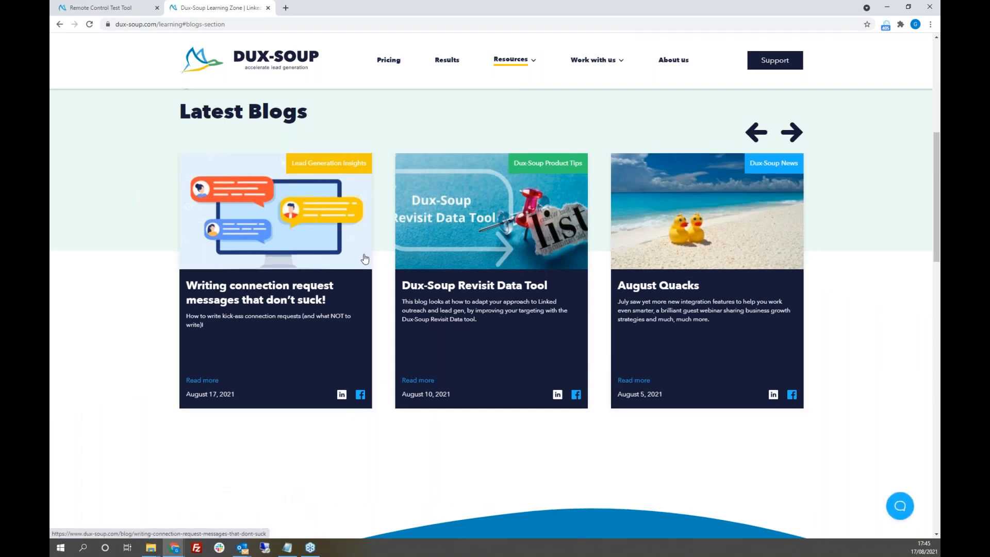
scroll(310, 260, up, 3)
click(221, 267)
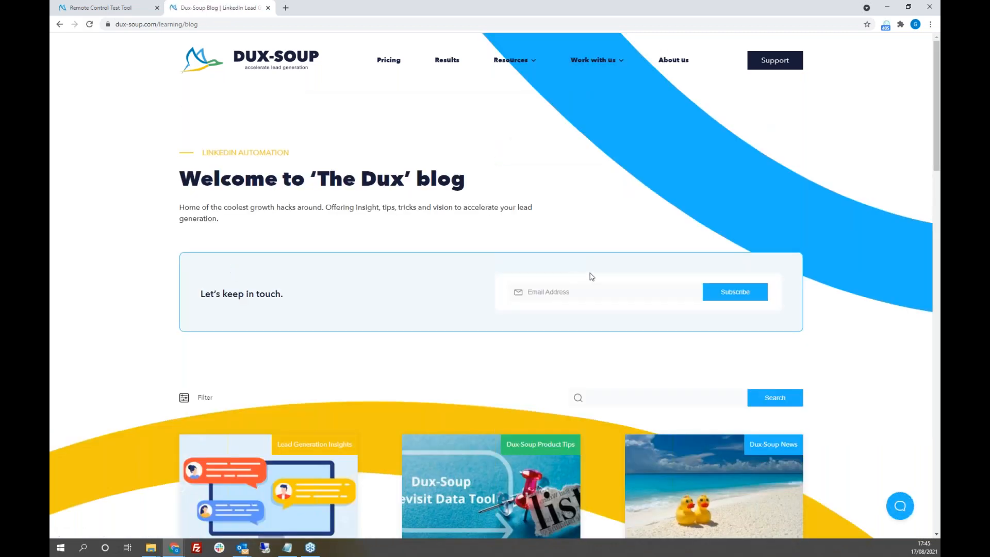
Search the Dux-Soup blog for "php".
scroll(818, 258, down, 3)
click(661, 208)
text(php)
click(794, 218)
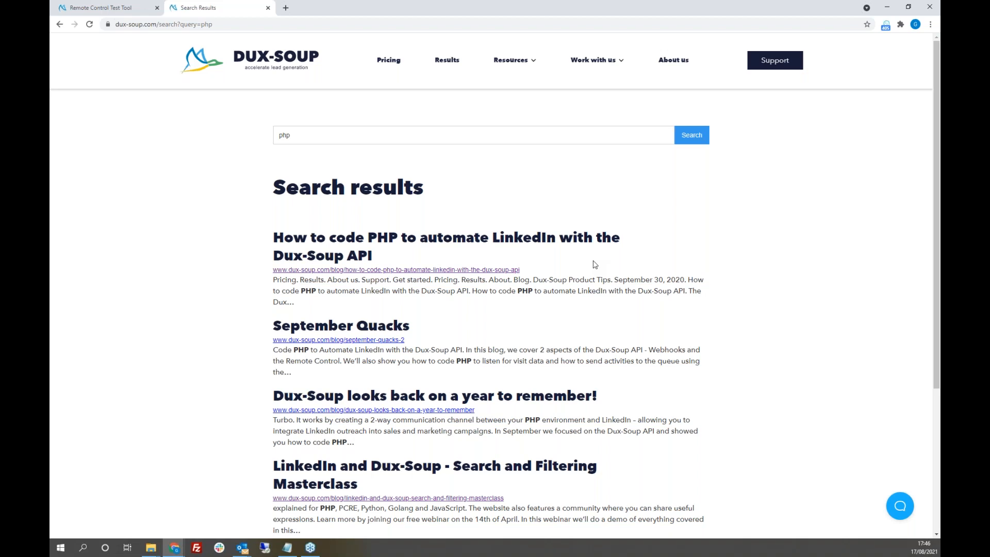
Return to the Remote Control Test Tool, minimize its window, and open Sales Navigator from linkedin.com in a new main-window tab.
click(101, 9)
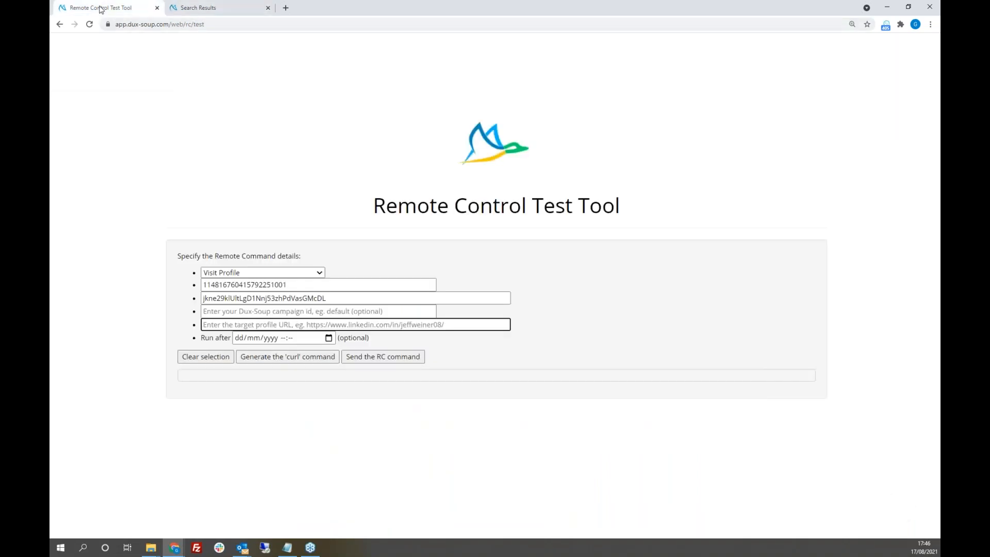
click(887, 8)
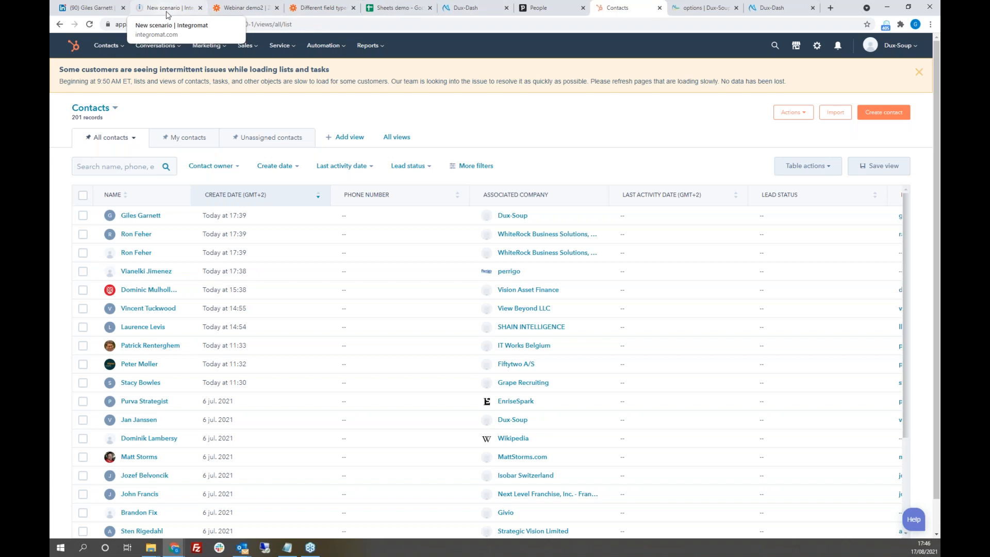
click(832, 9)
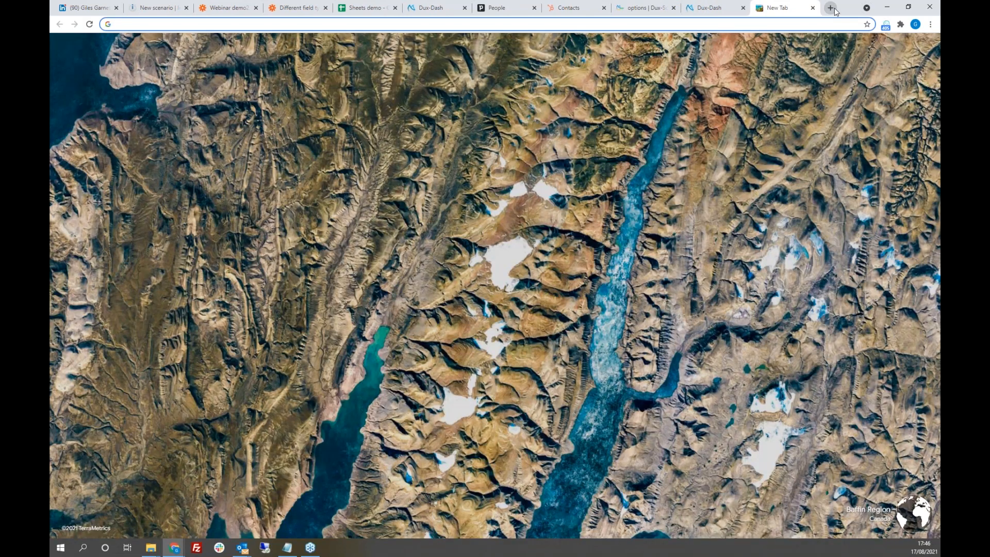
text(linkedin.com)
key(Return)
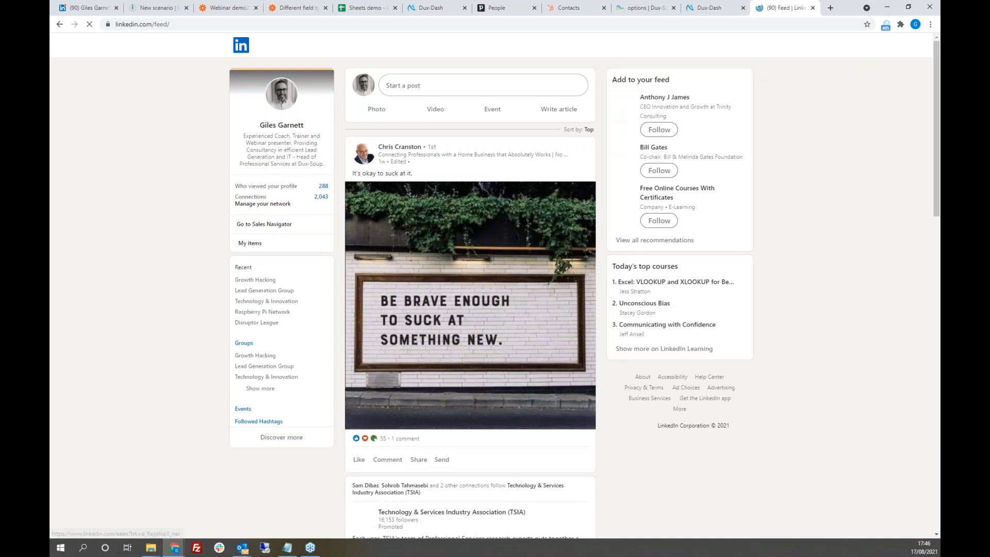
click(740, 45)
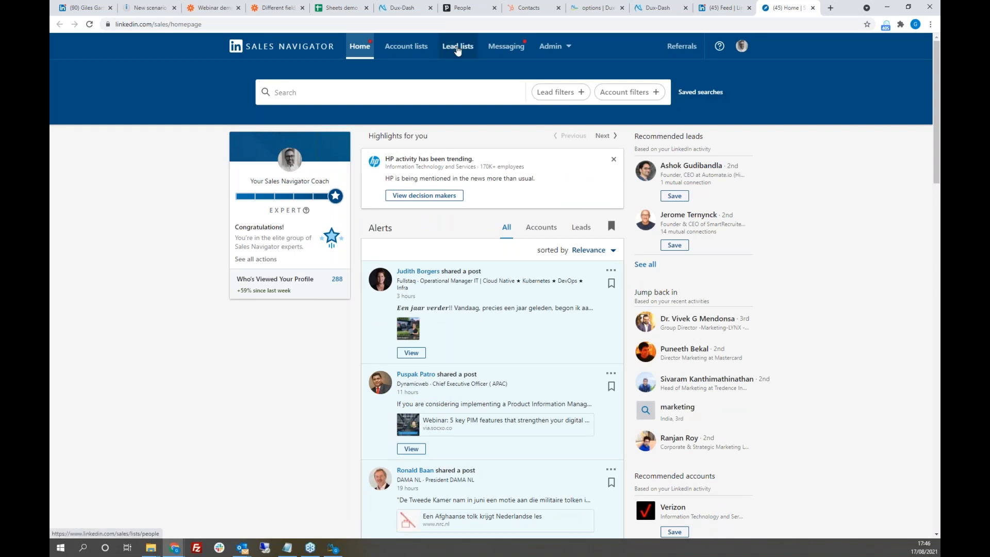
Open the IT Q4 lead list in Sales Navigator and briefly bring up the Dux-Soup extension menu.
click(458, 49)
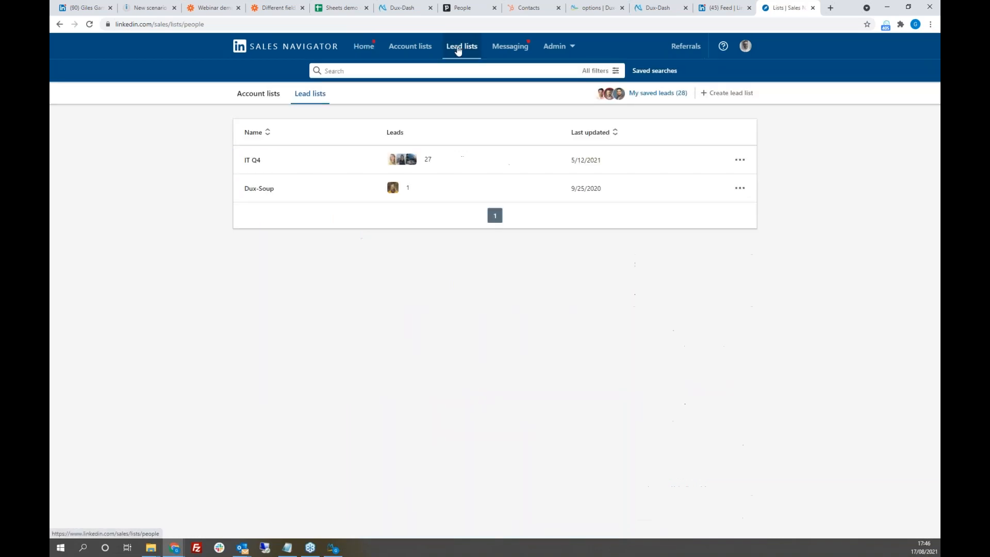
click(254, 160)
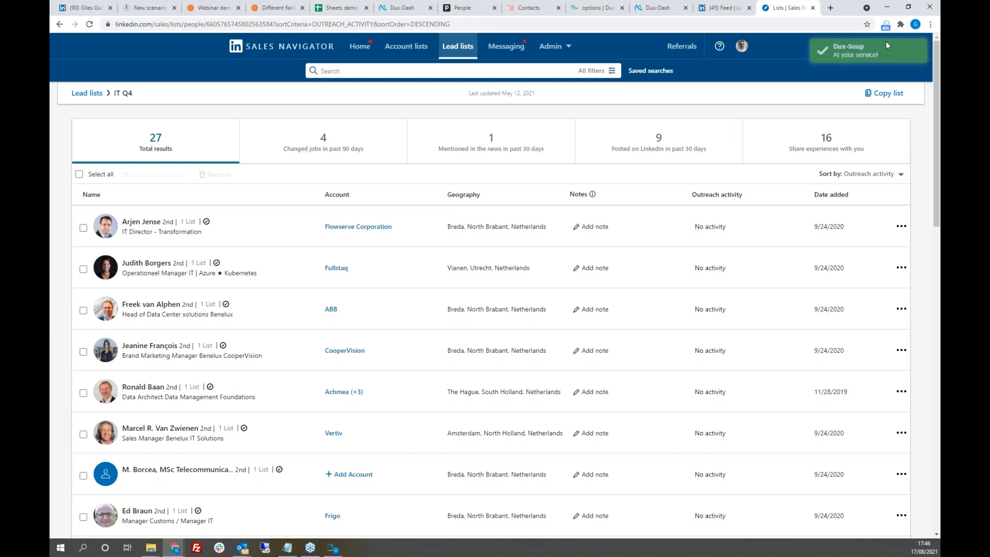
click(886, 25)
click(887, 26)
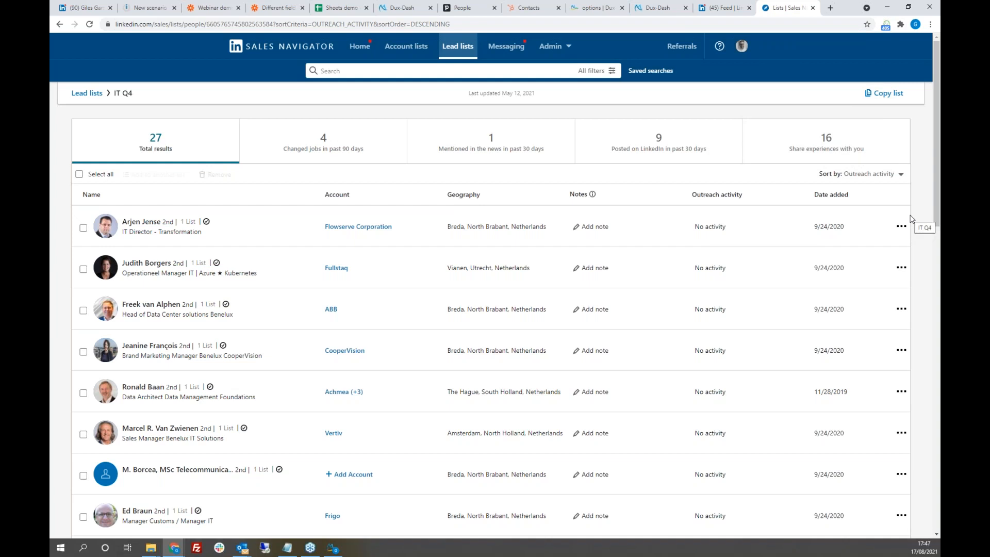
Open the UK demo search from the saved lead searches and expand the Dux-Soup Tricks panel beside its results.
click(639, 71)
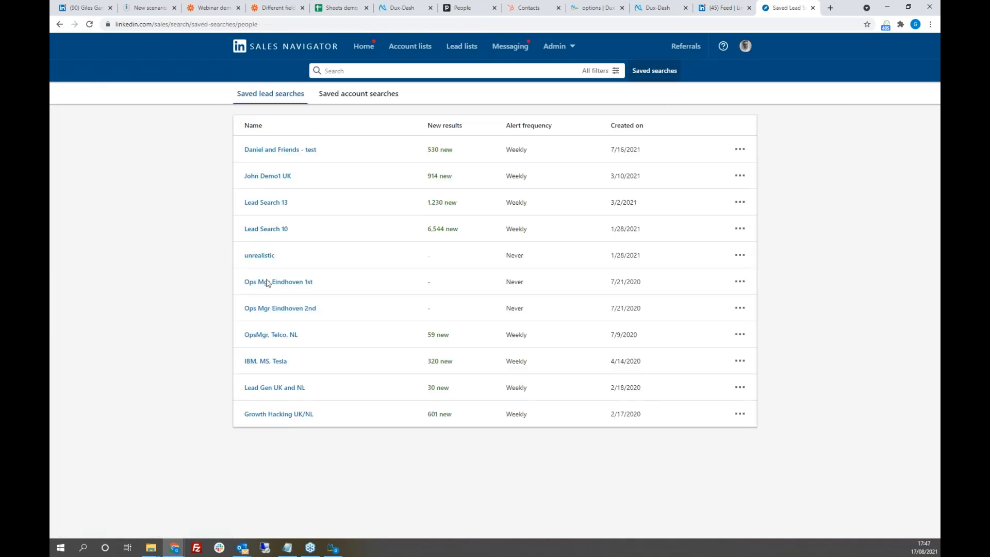
click(268, 176)
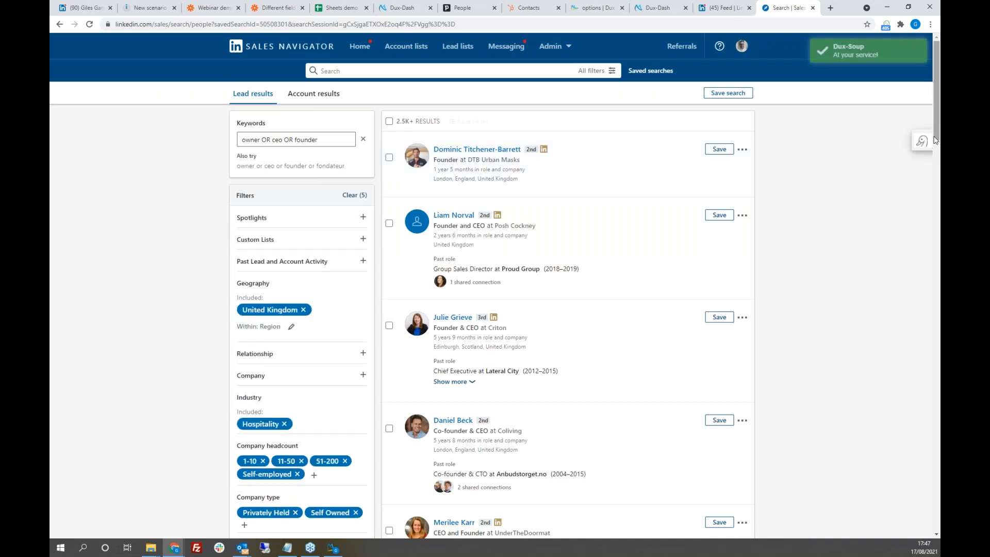
click(920, 146)
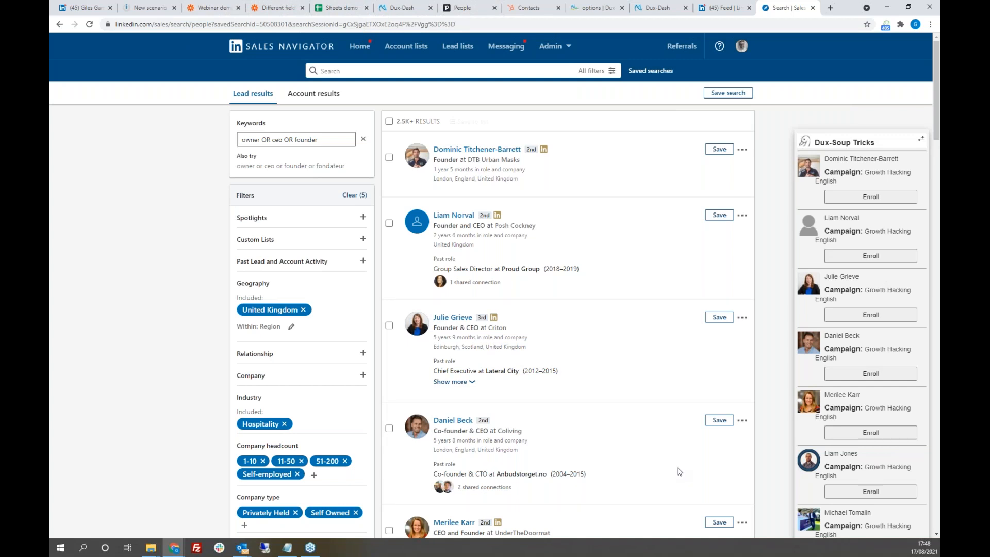
Switch to the Remote Control presentation in Google Slides, present it full screen and advance to the Upcoming Webinar slide.
key(alt+Tab)
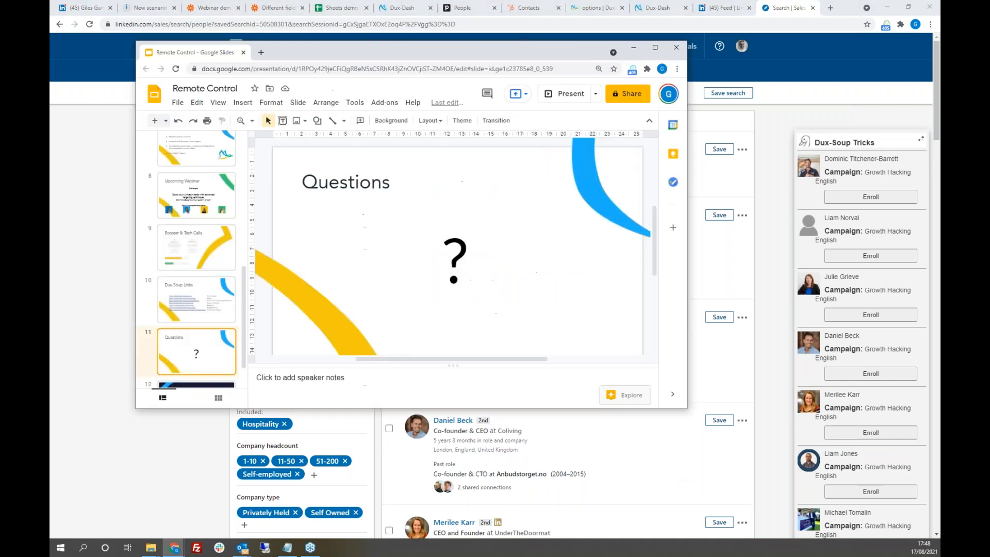
click(567, 98)
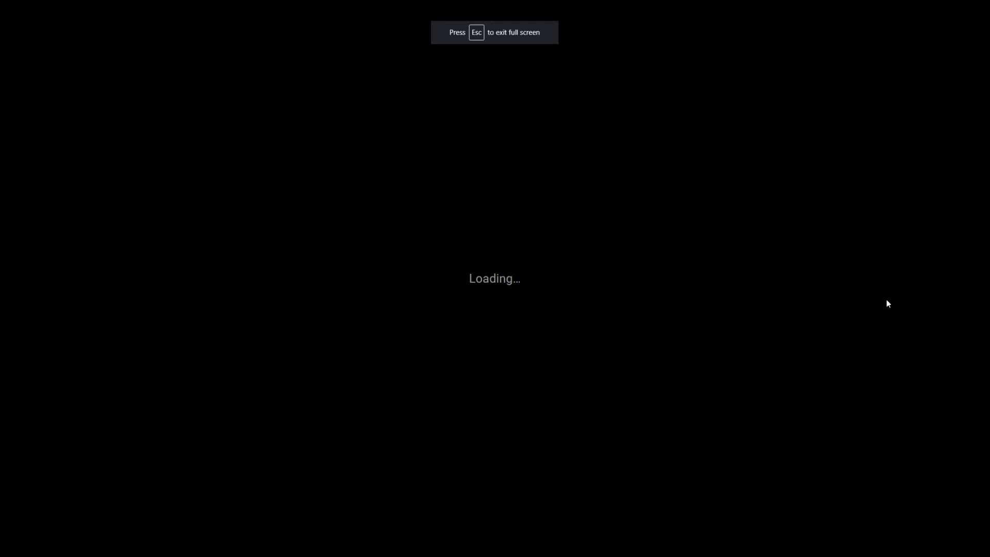
key(Right)
key(Right)
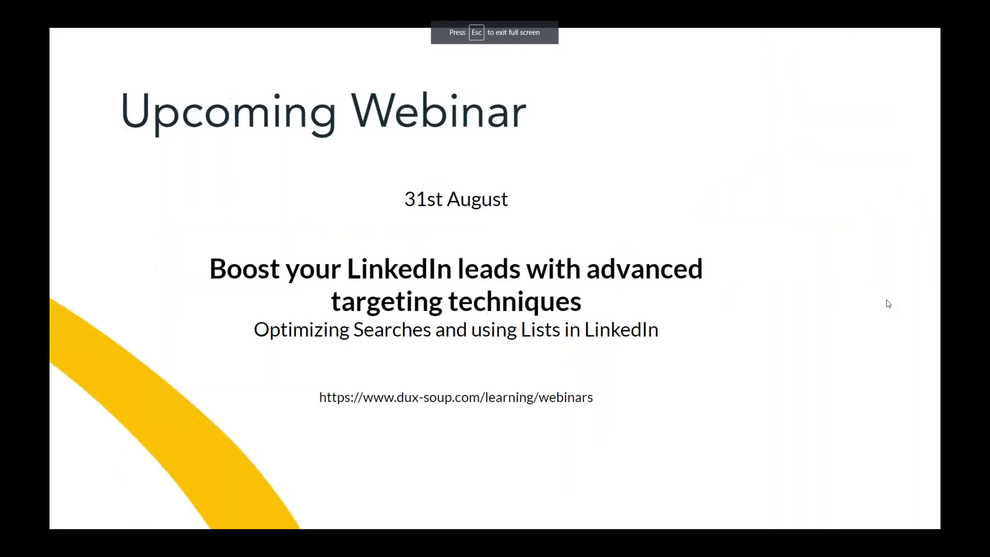